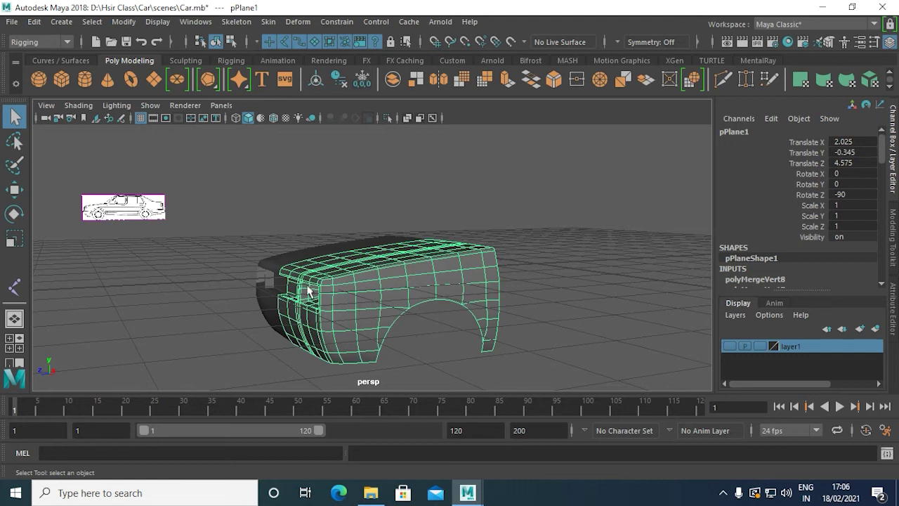
# Step: Orbit and zoom around the finished rear body to inspect it from all sides, then deselect it
pyautogui.moveTo(306, 283)
pyautogui.keyDown('alt'); pyautogui.mouseDown()
pyautogui.moveTo(267, 295)
pyautogui.moveTo(311, 291)
pyautogui.mouseUp(); pyautogui.keyUp('alt')
pyautogui.scroll(5, 311, 291)
pyautogui.scroll(-5, 371, 233)
pyautogui.keyDown('alt'); pyautogui.moveTo(372, 232); pyautogui.dragTo(513, 333); pyautogui.keyUp('alt')
pyautogui.click(514, 335)
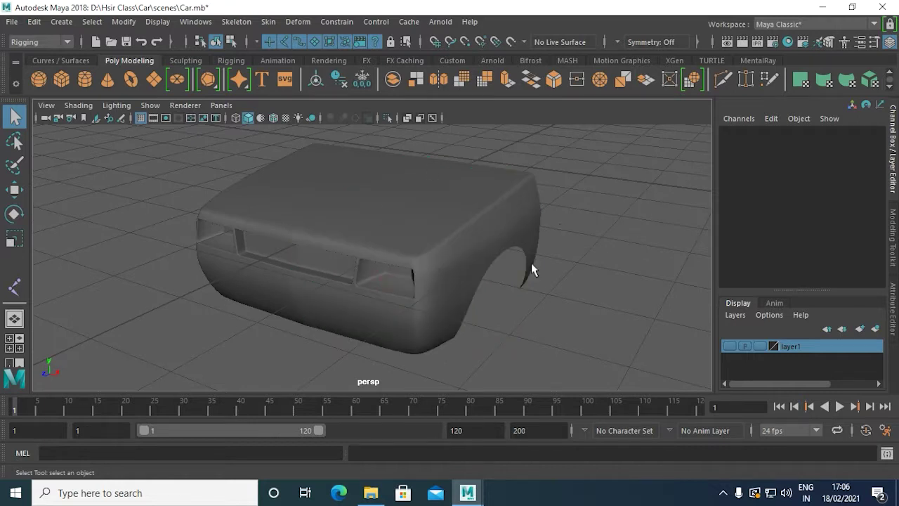
pyautogui.scroll(-5, 460, 262)
pyautogui.moveTo(409, 301)
pyautogui.keyDown('alt'); pyautogui.mouseDown()
pyautogui.moveTo(445, 275)
pyautogui.moveTo(435, 286)
pyautogui.mouseUp(); pyautogui.keyUp('alt')
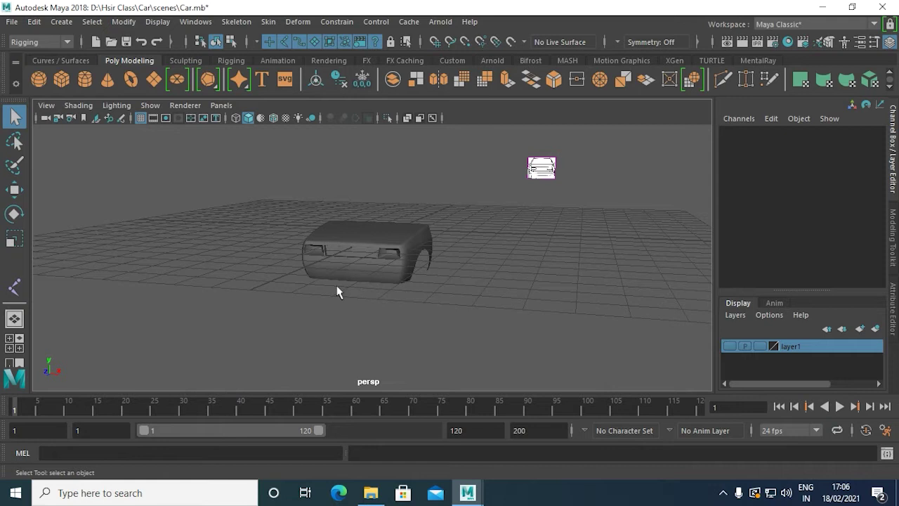
# Step: Cycle the panel layout from four views to side view, ending with only the top view maximized
pyautogui.press('space')
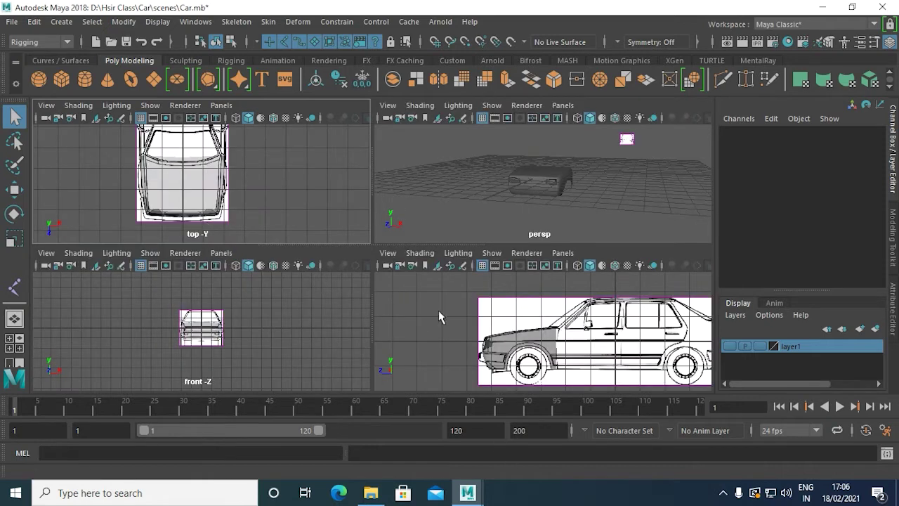
pyautogui.press('space')
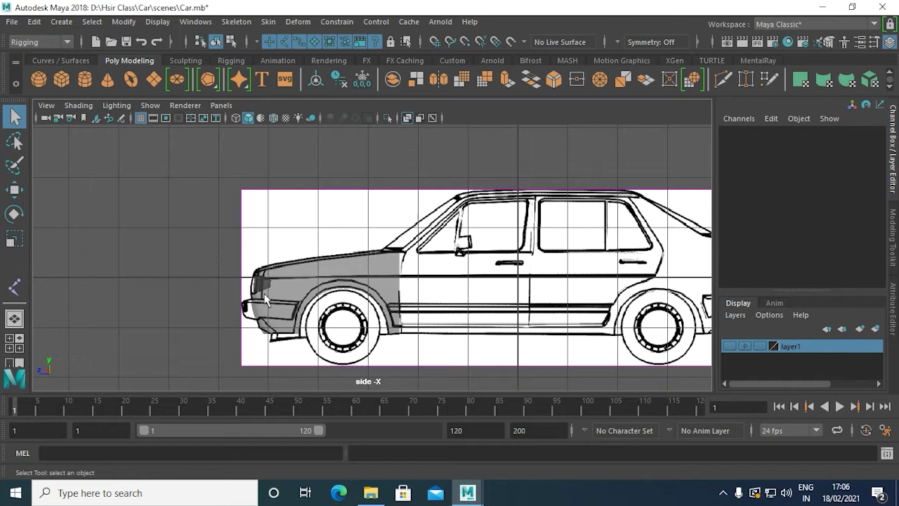
pyautogui.press('space')
pyautogui.press('space')
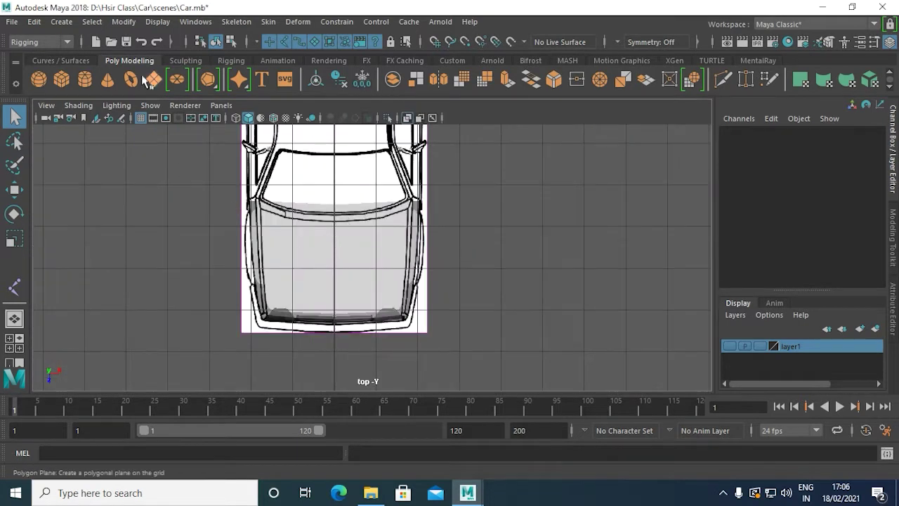
# Step: Create a polygon cube, move it down to the front bumper and flatten its depth
pyautogui.click(62, 79)
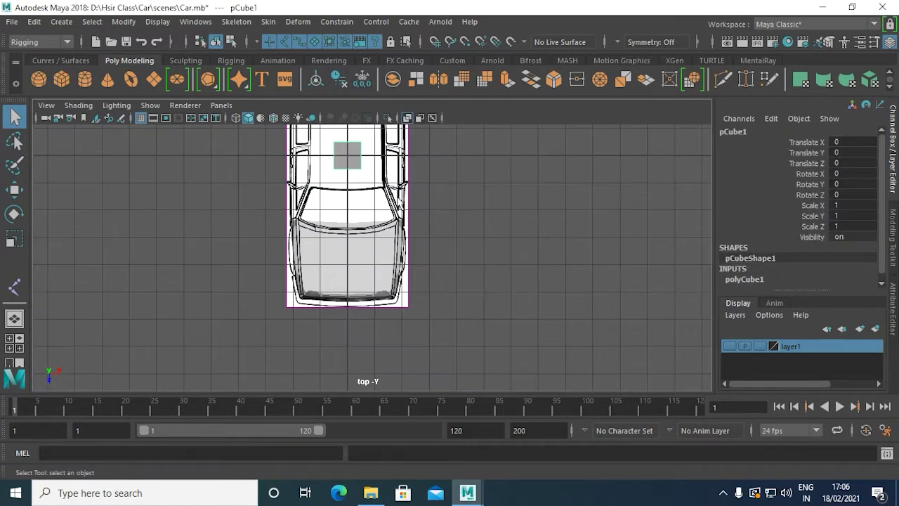
pyautogui.press('w')
pyautogui.moveTo(350, 210); pyautogui.dragTo(370, 372)
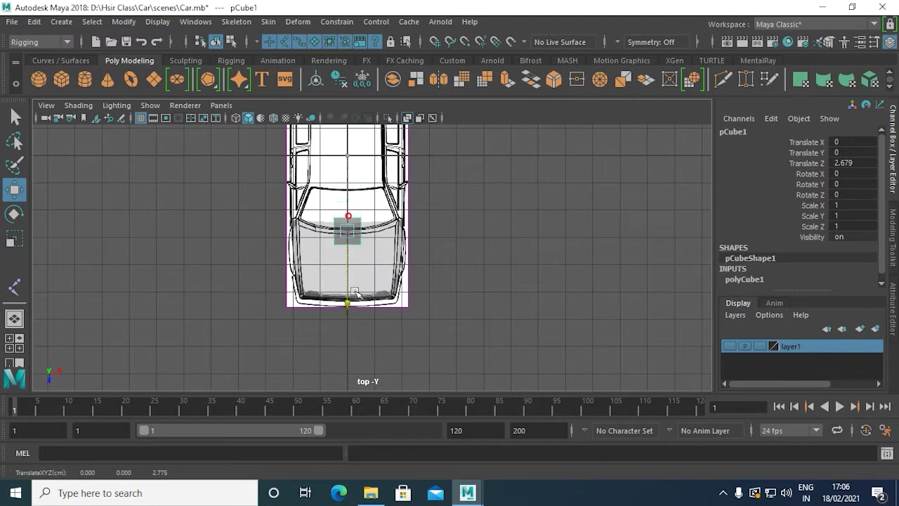
pyautogui.scroll(3, 379, 337)
pyautogui.scroll(2, 401, 293)
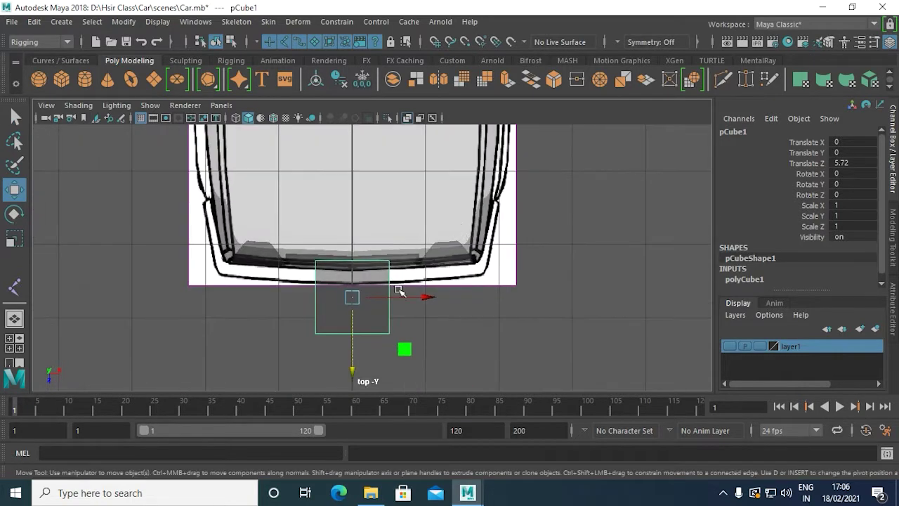
pyautogui.press('r')
pyautogui.moveTo(351, 365); pyautogui.dragTo(353, 324)
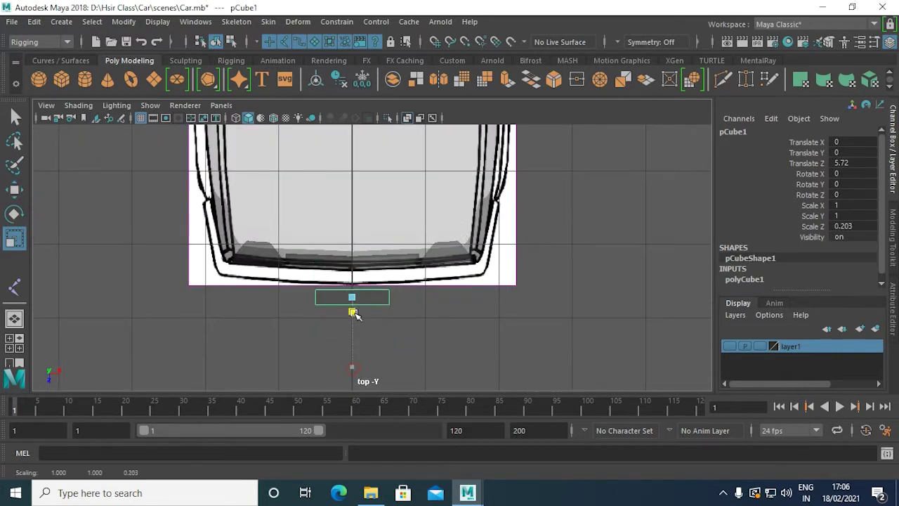
# Step: Fit the block onto the bumper line, adjusting its thickness to Scale Z 0.186
pyautogui.press('w')
pyautogui.moveTo(354, 373); pyautogui.dragTo(359, 318)
pyautogui.press('r')
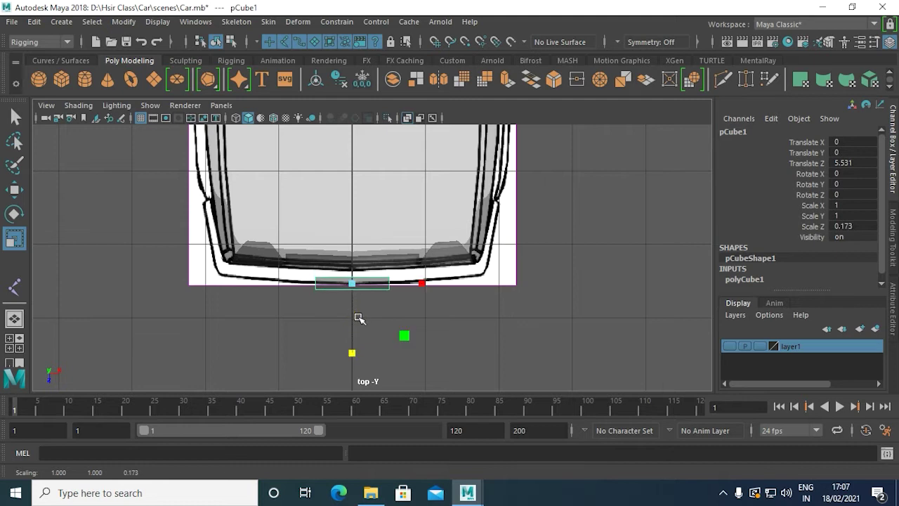
pyautogui.press('w')
pyautogui.scroll(2, 360, 330)
pyautogui.scroll(2, 352, 351)
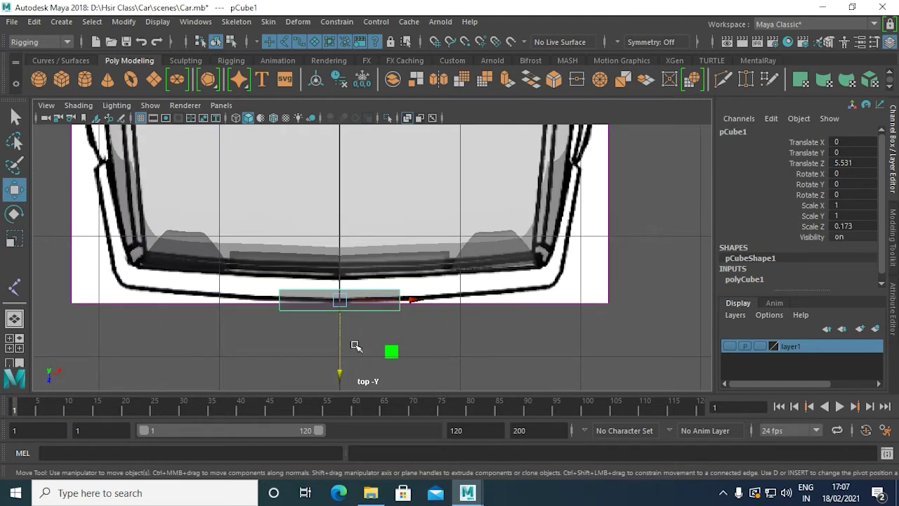
pyautogui.moveTo(339, 374); pyautogui.dragTo(340, 363)
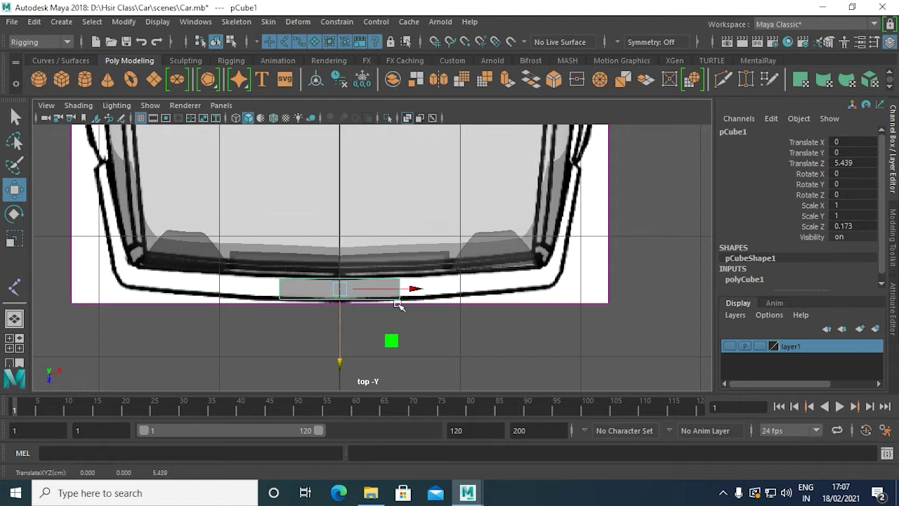
pyautogui.press('r')
pyautogui.moveTo(344, 356); pyautogui.dragTo(345, 359)
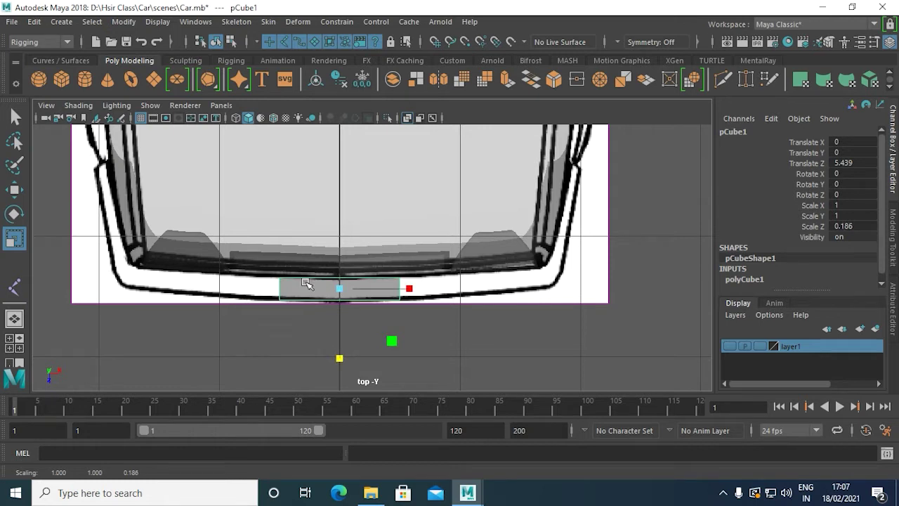
# Step: Slide the block so it starts at the car's centre line, Translate X about 0.5
pyautogui.press('w')
pyautogui.moveTo(417, 288); pyautogui.dragTo(477, 292)
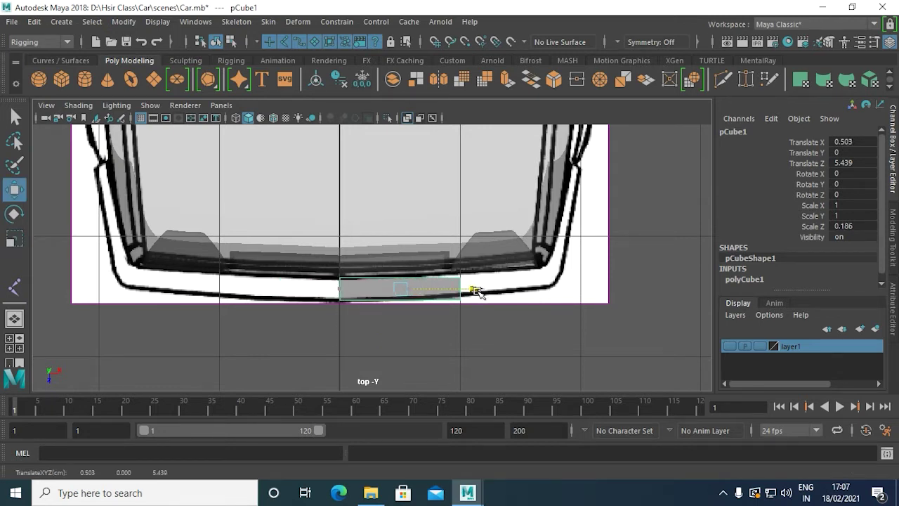
pyautogui.scroll(3, 369, 311)
pyautogui.scroll(3, 302, 327)
pyautogui.scroll(2, 324, 227)
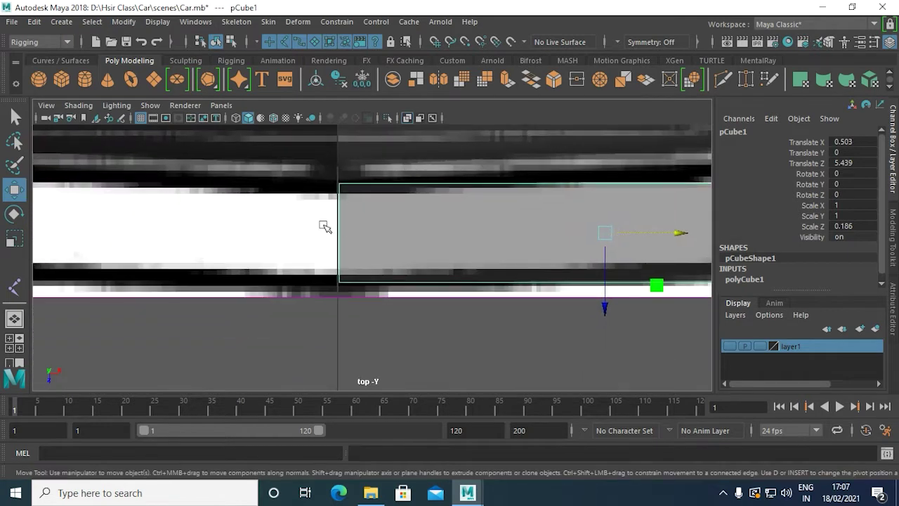
pyautogui.moveTo(680, 233); pyautogui.dragTo(680, 234)
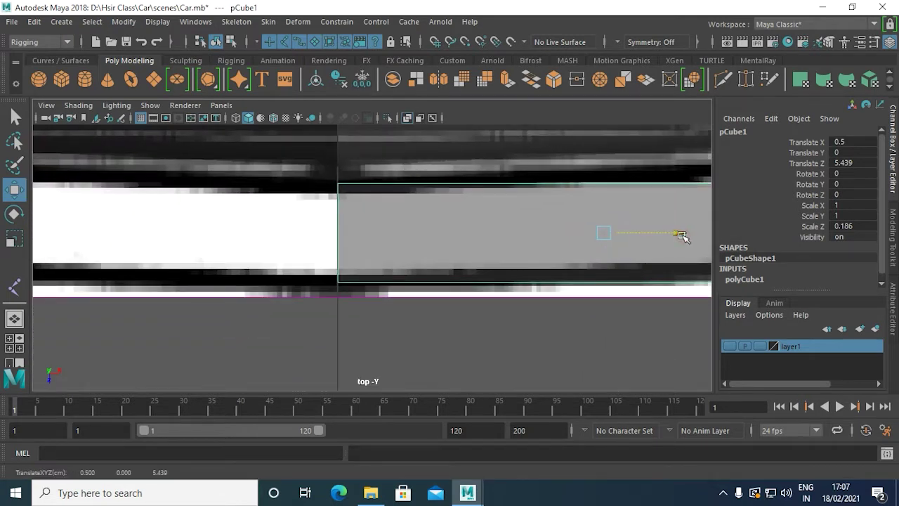
pyautogui.scroll(-2, 437, 307)
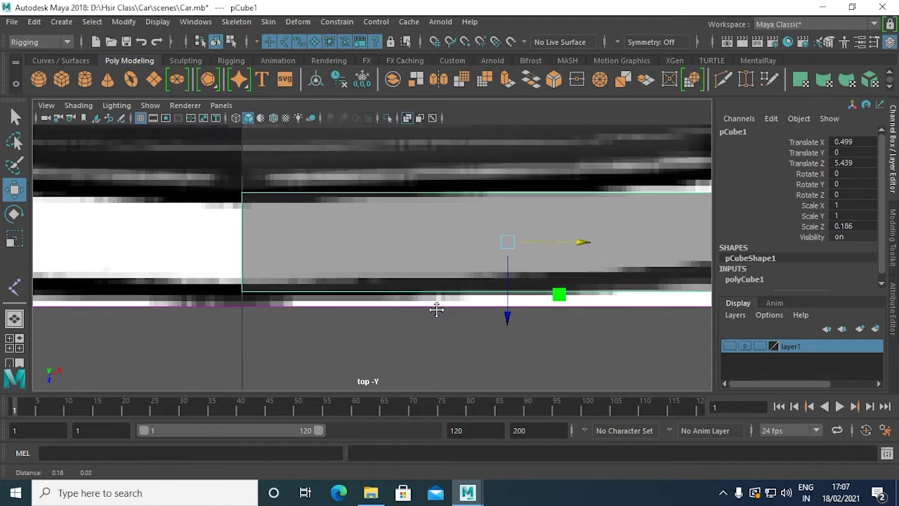
pyautogui.scroll(-5, 409, 287)
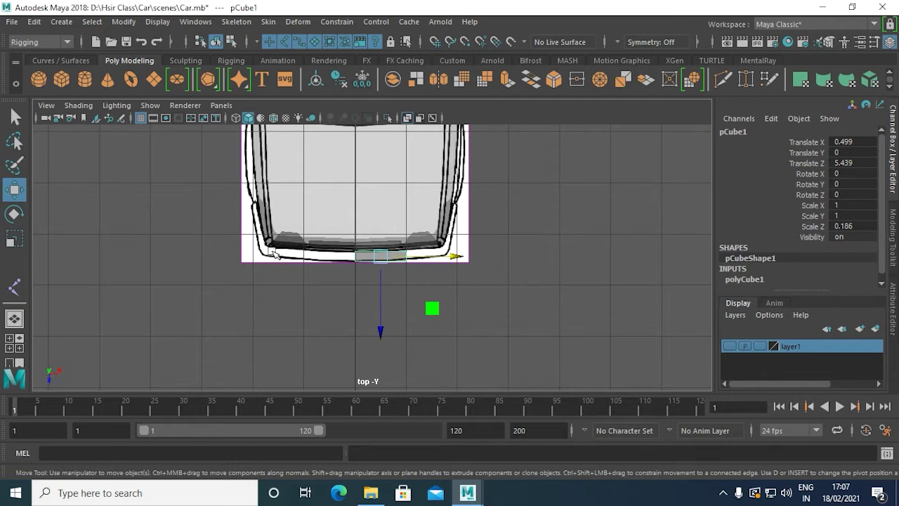
# Step: Try pulling a corner vertex along the bumper curve, then undo it and return to object mode
pyautogui.scroll(3, 273, 257)
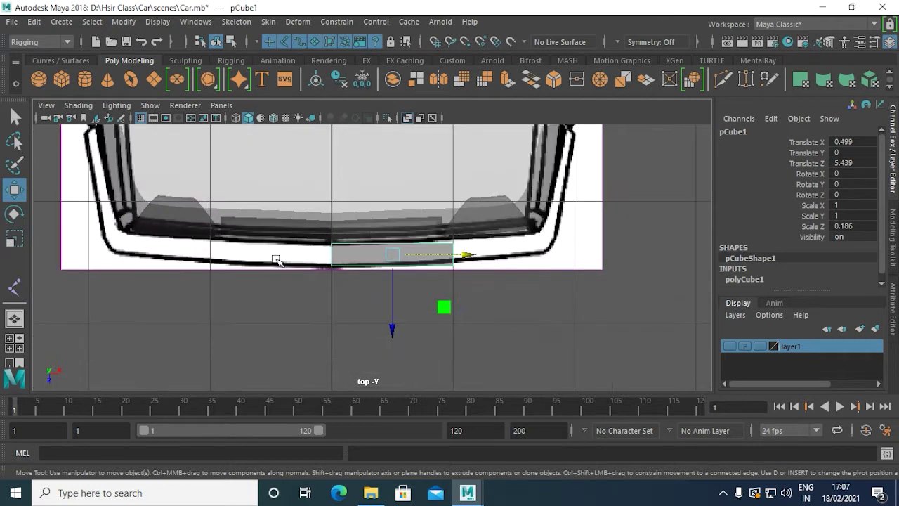
pyautogui.keyDown('alt'); pyautogui.moveTo(419, 303); pyautogui.dragTo(300, 308, button='middle'); pyautogui.keyUp('alt')
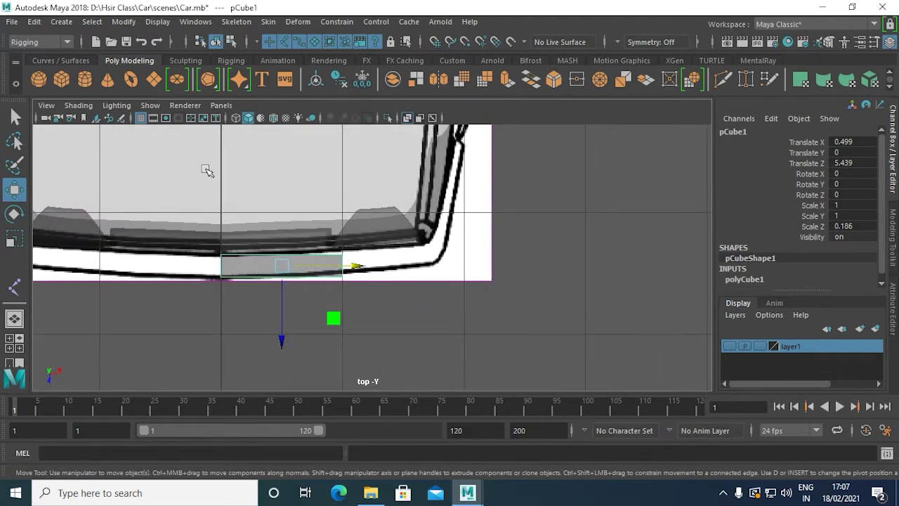
pyautogui.moveTo(201, 146); pyautogui.dragTo(206, 101, button='right')
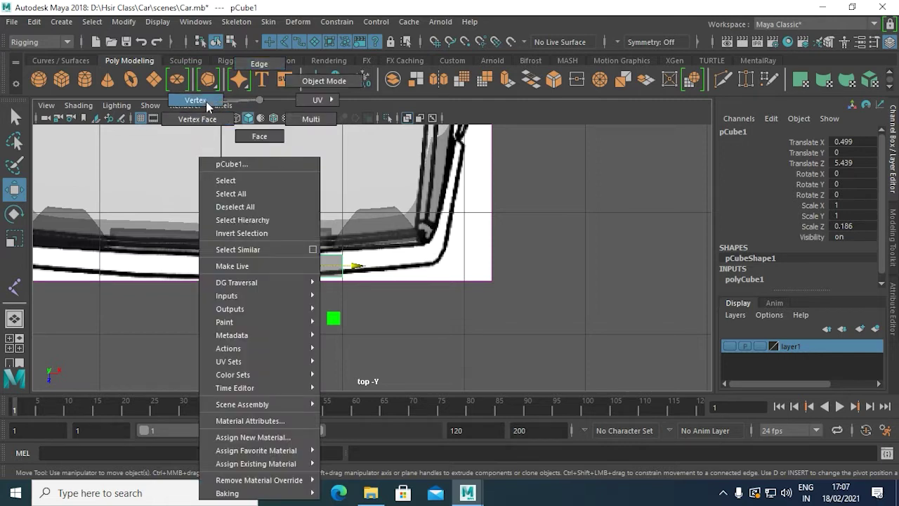
pyautogui.click(342, 267)
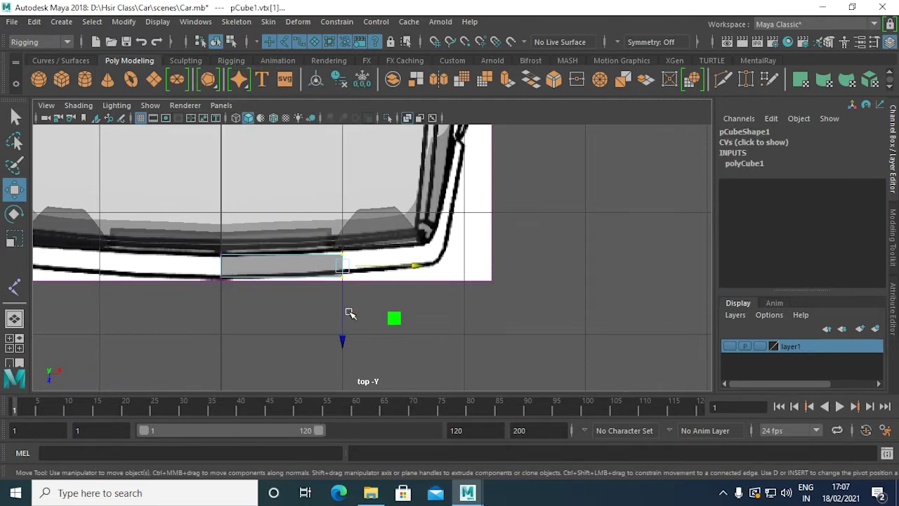
pyautogui.moveTo(342, 266); pyautogui.dragTo(437, 257)
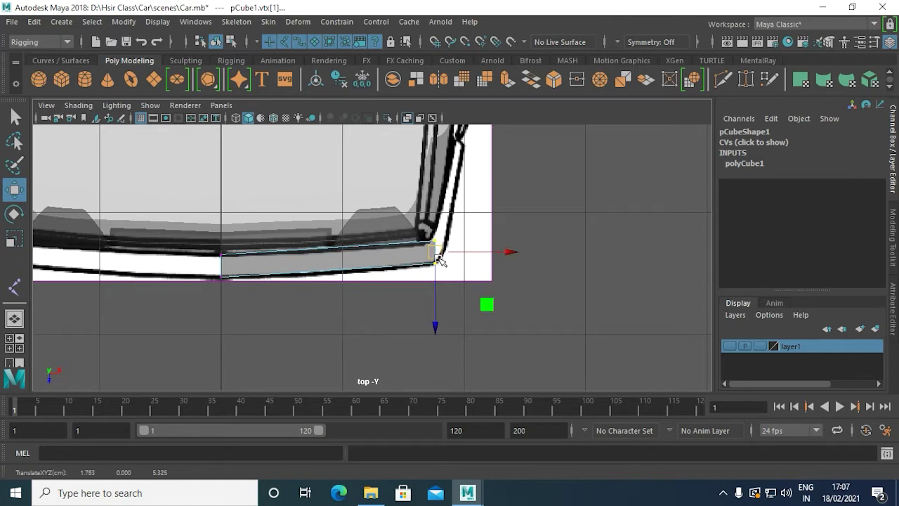
pyautogui.hotkey('ctrl', 'z')
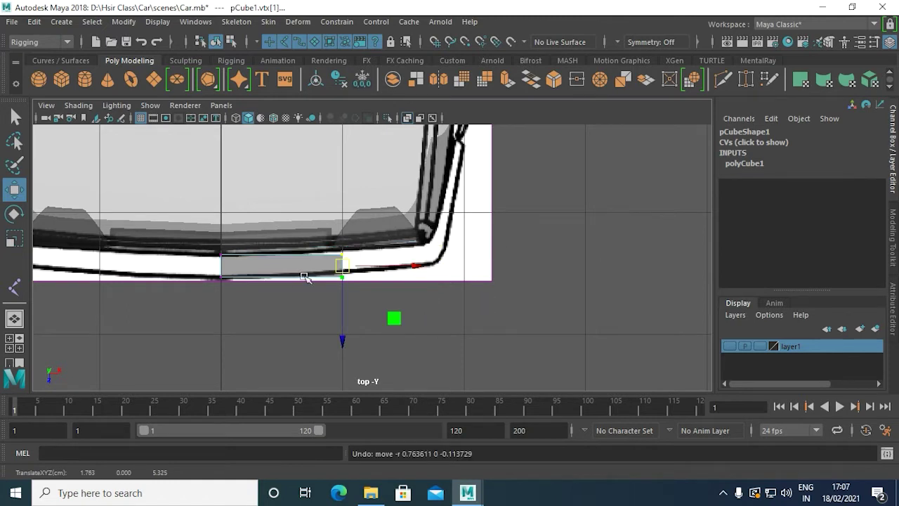
pyautogui.moveTo(288, 275); pyautogui.dragTo(337, 83, button='right')
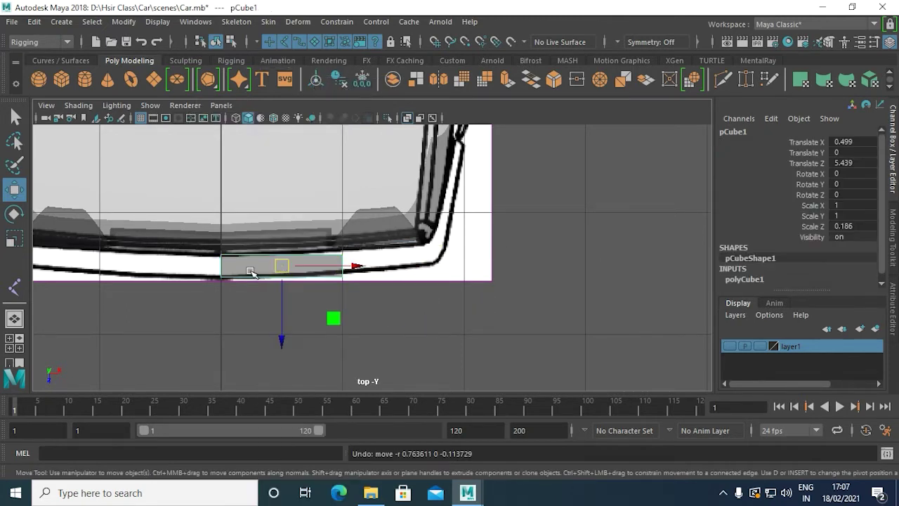
# Step: In front view, lower the block to Translate Y -0.671 and squash it to Scale Y 0.317
pyautogui.press('space')
pyautogui.press('space')
pyautogui.scroll(3, 290, 321)
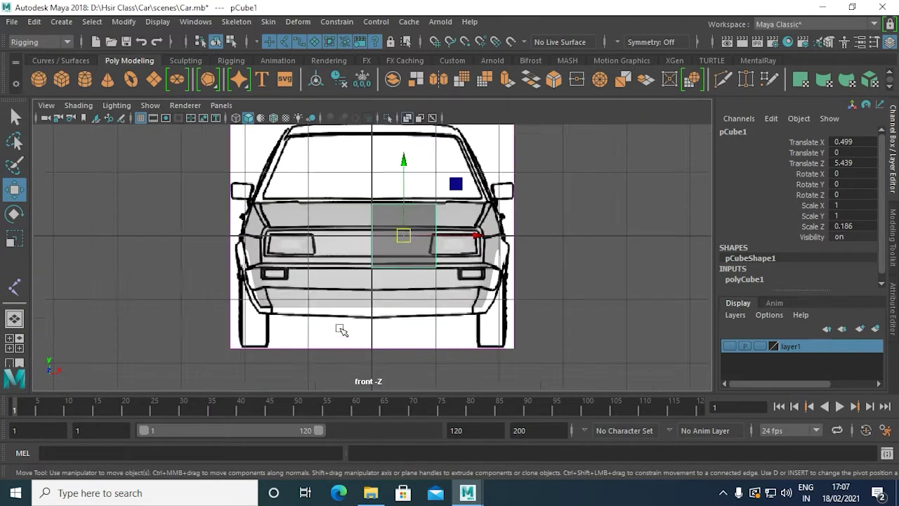
pyautogui.scroll(2, 344, 326)
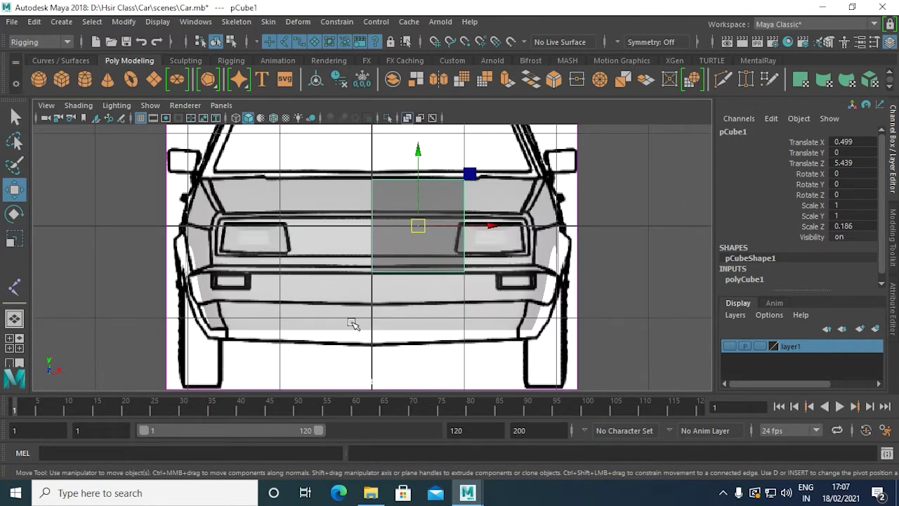
pyautogui.moveTo(418, 161); pyautogui.dragTo(419, 270)
pyautogui.press('r')
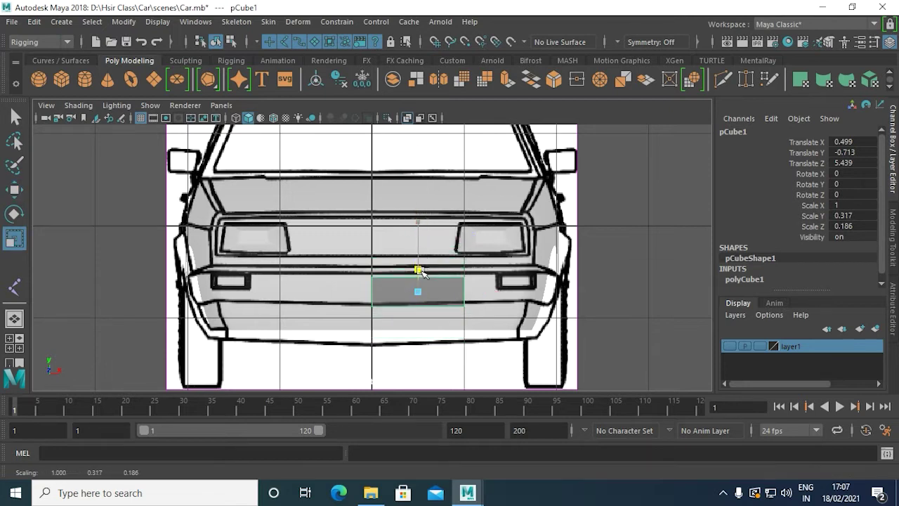
pyautogui.press('w')
pyautogui.moveTo(417, 226); pyautogui.dragTo(418, 221)
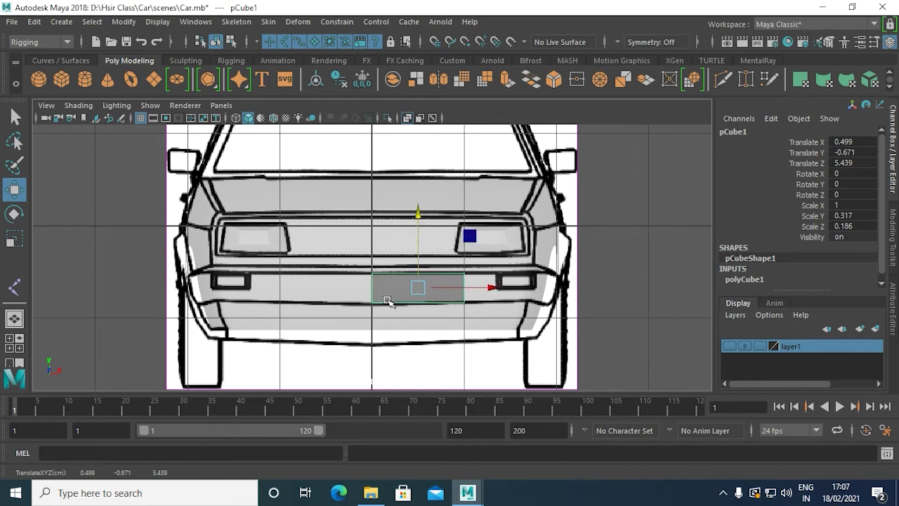
pyautogui.moveTo(385, 280); pyautogui.dragTo(355, 116, button='right')
pyautogui.press('space')
# Step: In top view, drag the strip's right-end vertices along X onto the curving bumper corner
pyautogui.moveTo(254, 190); pyautogui.dragTo(234, 208)
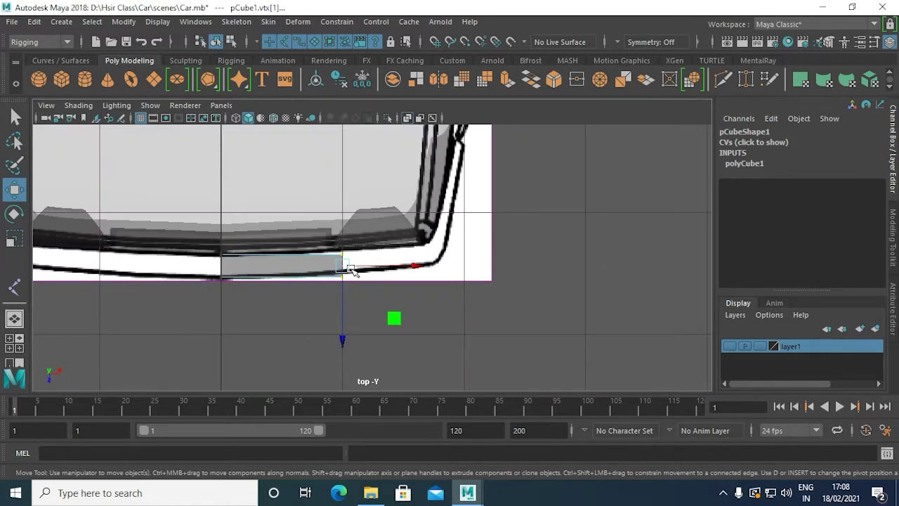
pyautogui.moveTo(349, 267); pyautogui.dragTo(436, 258)
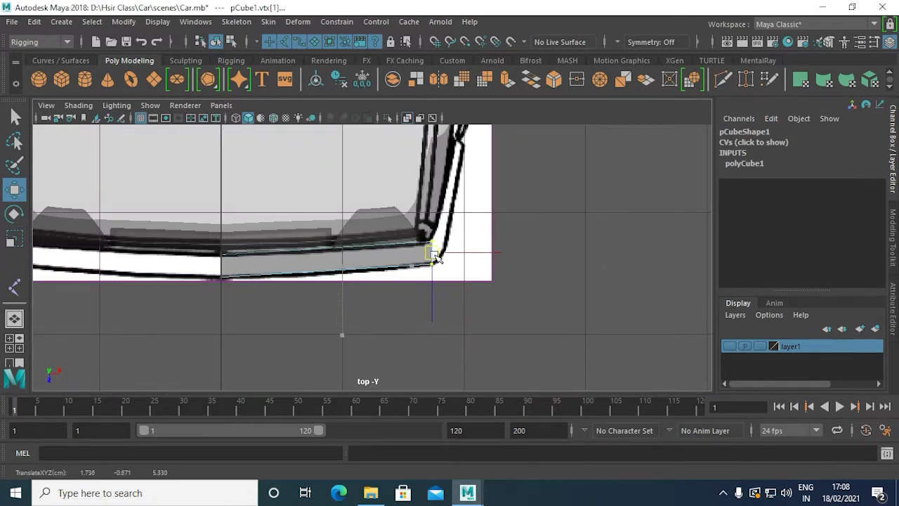
pyautogui.moveTo(435, 259); pyautogui.dragTo(440, 254)
pyautogui.scroll(2, 456, 289)
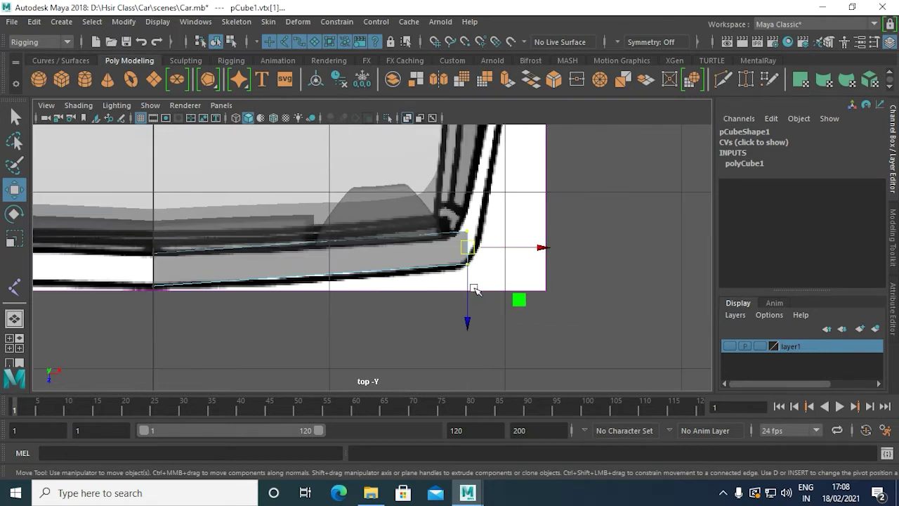
pyautogui.keyDown('alt'); pyautogui.moveTo(473, 289); pyautogui.dragTo(384, 309, button='middle'); pyautogui.keyUp('alt')
pyautogui.moveTo(393, 256); pyautogui.dragTo(455, 255)
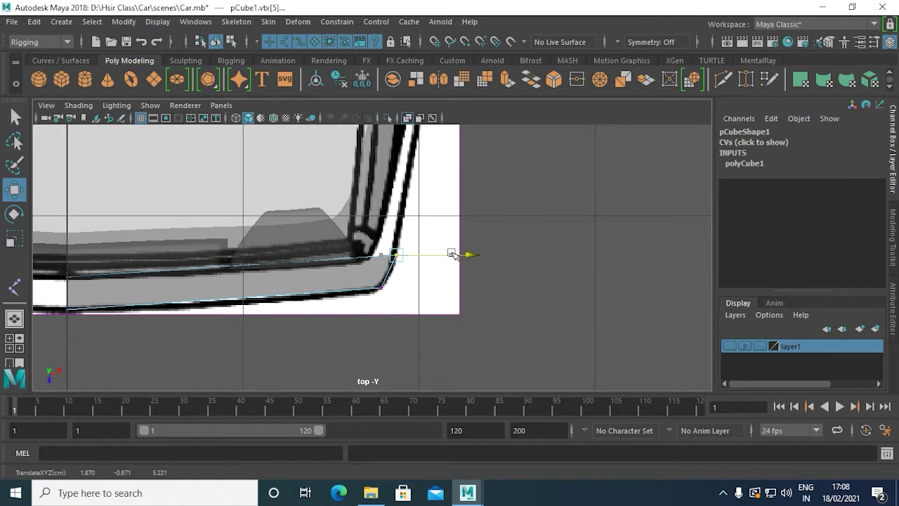
pyautogui.moveTo(366, 267); pyautogui.dragTo(365, 235, button='right')
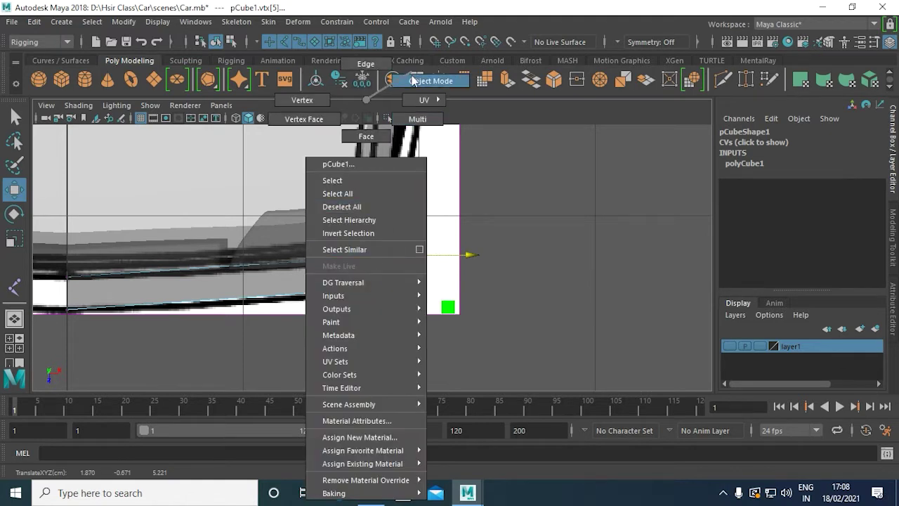
pyautogui.keyDown('shift'); pyautogui.moveTo(371, 168); pyautogui.dragTo(284, 193, button='right'); pyautogui.keyUp('shift')
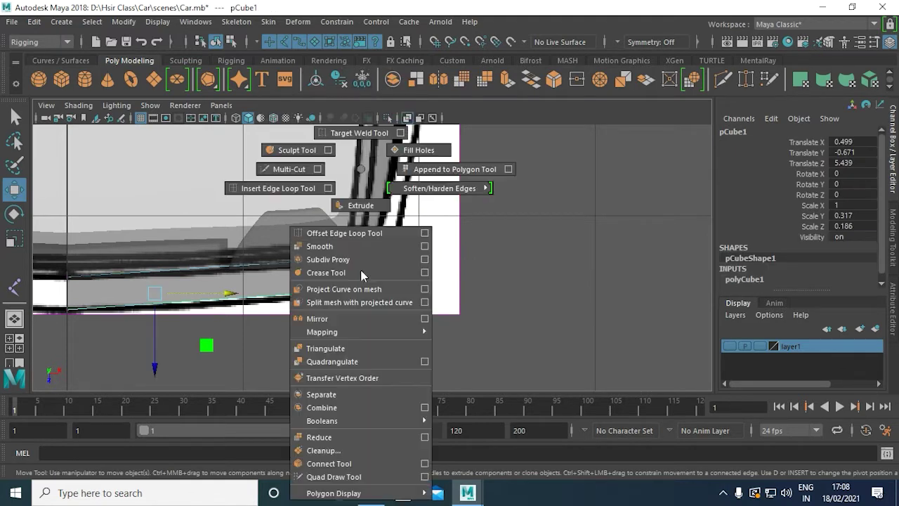
# Step: Insert an edge loop near the strip's corner end, then select its end face in perspective
pyautogui.click(372, 260)
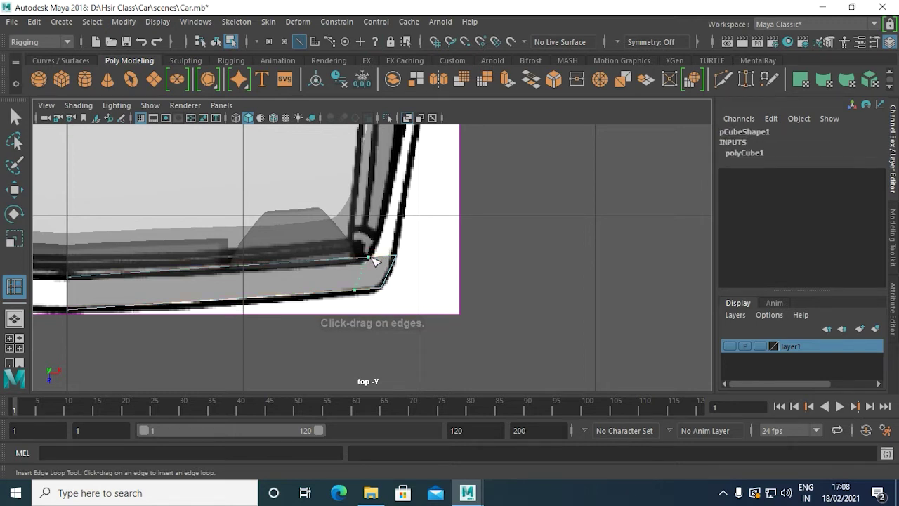
pyautogui.press('q')
pyautogui.press('space')
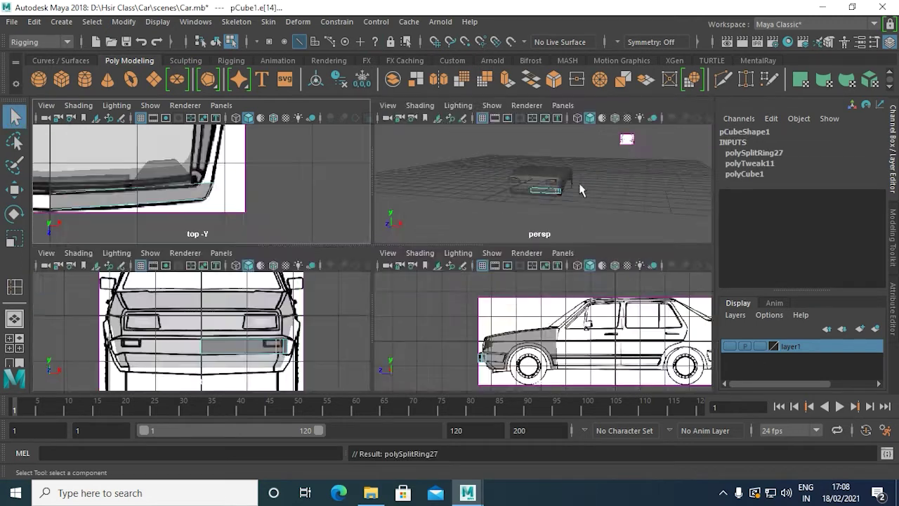
pyautogui.press('space')
pyautogui.moveTo(558, 245)
pyautogui.keyDown('alt'); pyautogui.mouseDown()
pyautogui.moveTo(357, 313)
pyautogui.moveTo(267, 311)
pyautogui.moveTo(353, 269)
pyautogui.mouseUp(); pyautogui.keyUp('alt')
pyautogui.moveTo(231, 253); pyautogui.dragTo(226, 139, button='right')
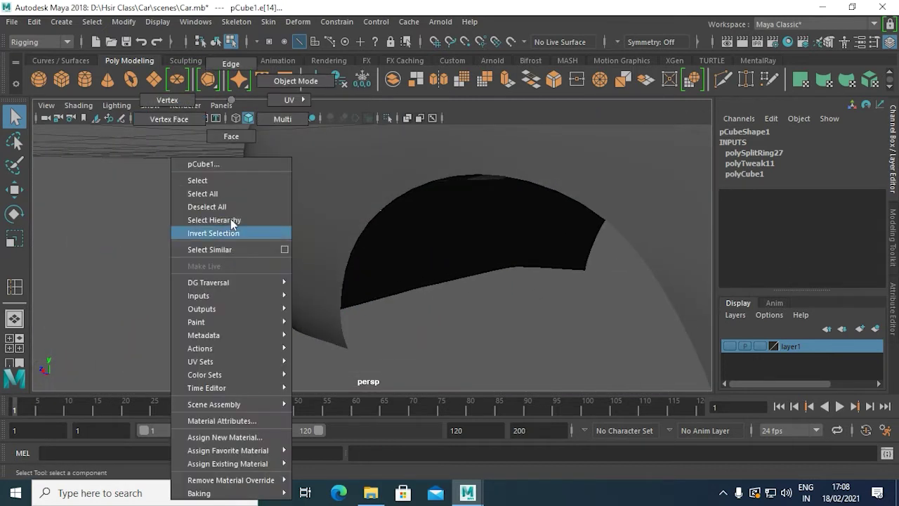
pyautogui.click(236, 257)
pyautogui.scroll(-5, 236, 256)
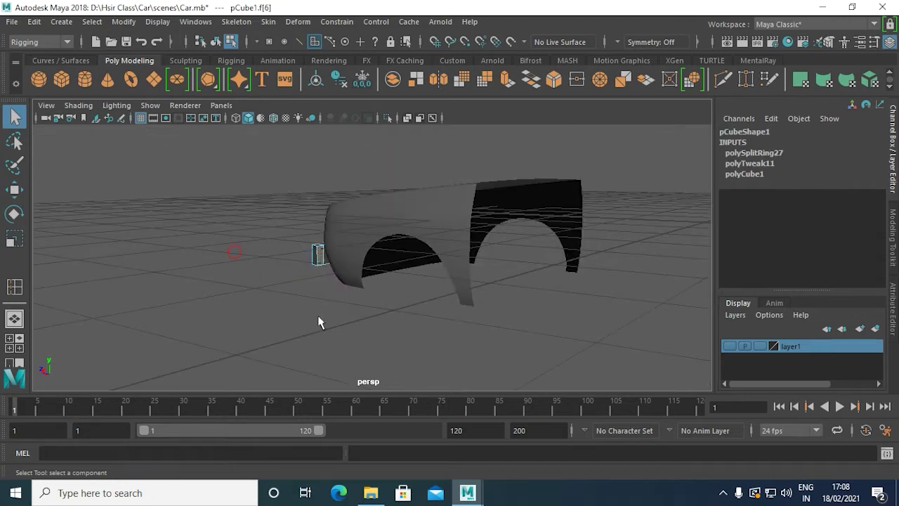
pyautogui.keyDown('alt'); pyautogui.moveTo(317, 321); pyautogui.dragTo(482, 233); pyautogui.keyUp('alt')
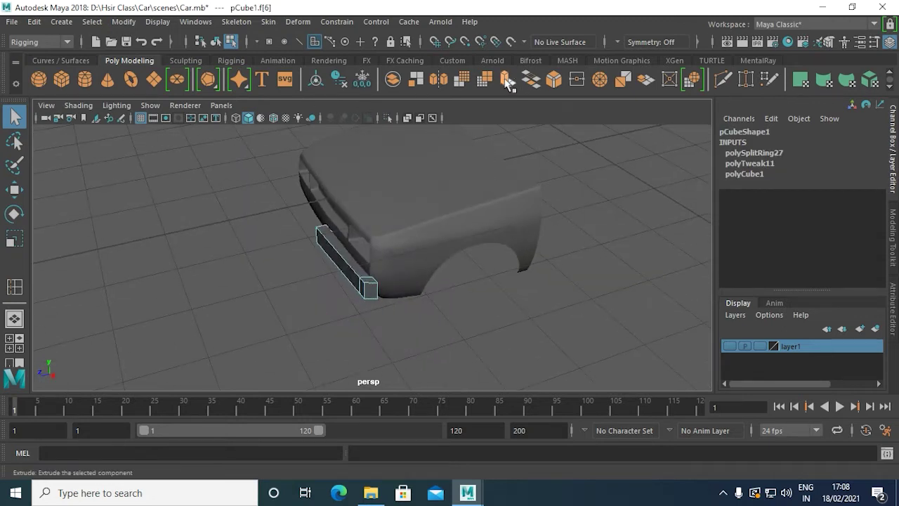
# Step: Extrude the strip's end face and stretch it back toward the front wheel arch
pyautogui.hotkey('ctrl', 'e')
pyautogui.press('space')
pyautogui.press('space')
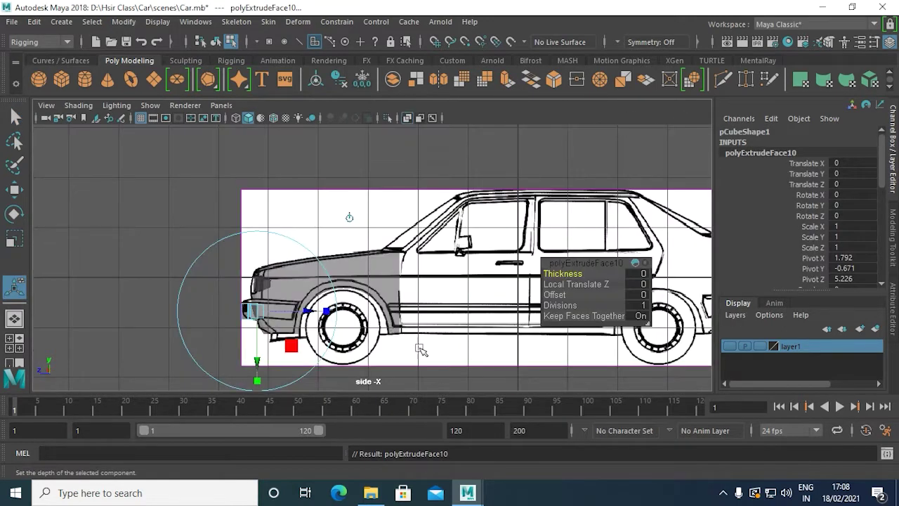
pyautogui.scroll(3, 351, 190)
pyautogui.scroll(3, 299, 282)
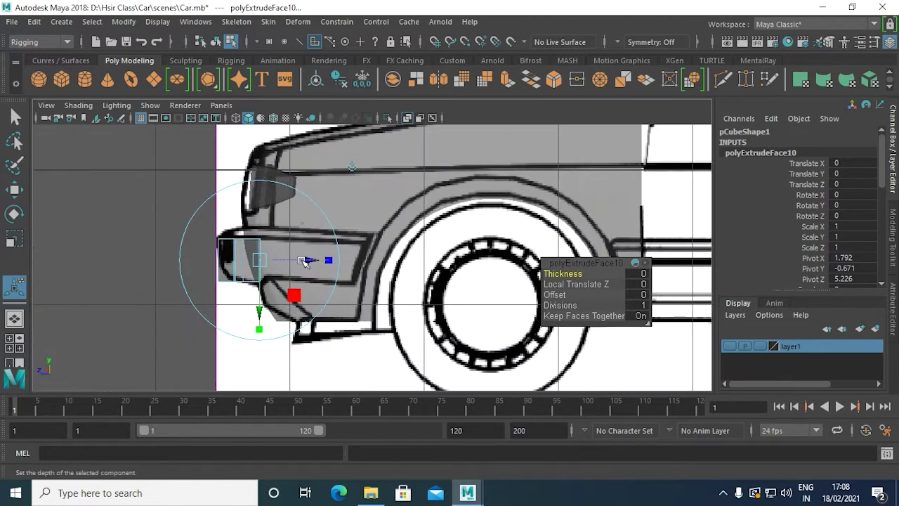
pyautogui.moveTo(304, 261); pyautogui.dragTo(398, 273)
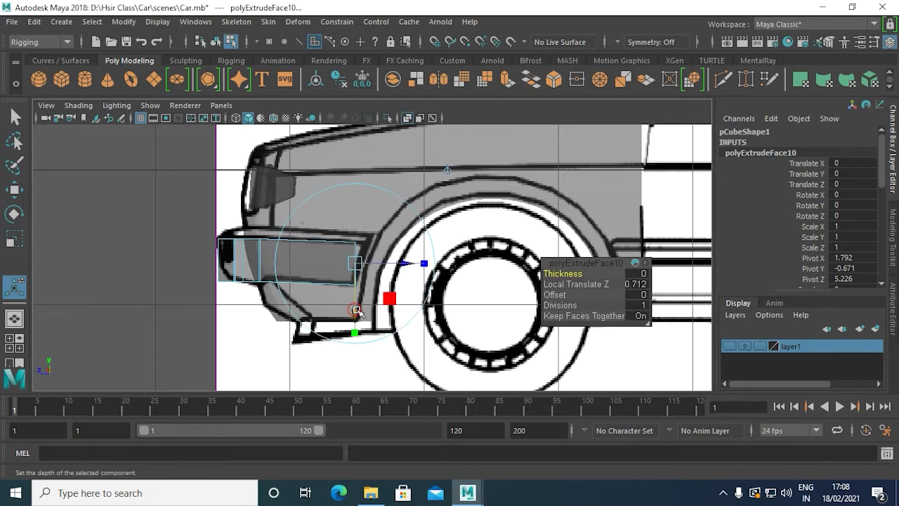
# Step: Slide the extrusion's two top vertices along X to match the wheel arch angle
pyautogui.rightClick(322, 245)
pyautogui.click(270, 100)
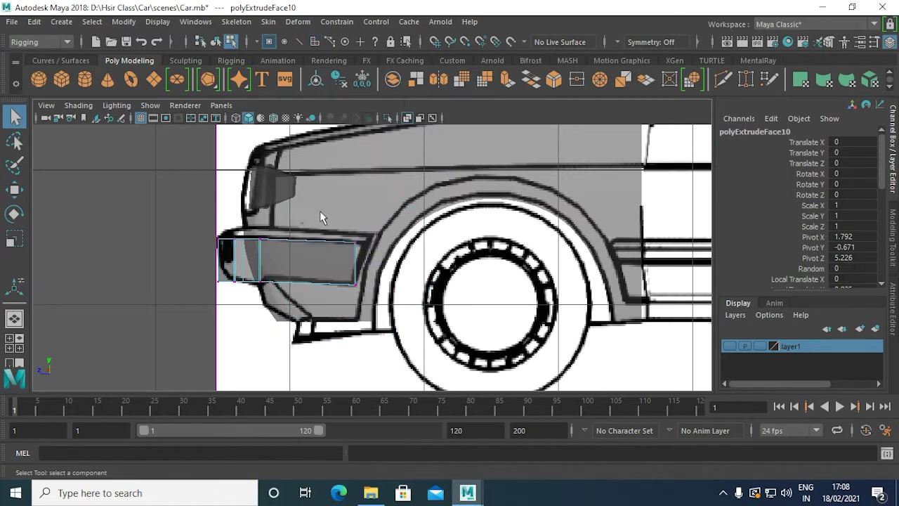
pyautogui.moveTo(365, 251); pyautogui.dragTo(372, 257)
pyautogui.press('w')
pyautogui.moveTo(292, 243); pyautogui.dragTo(302, 242)
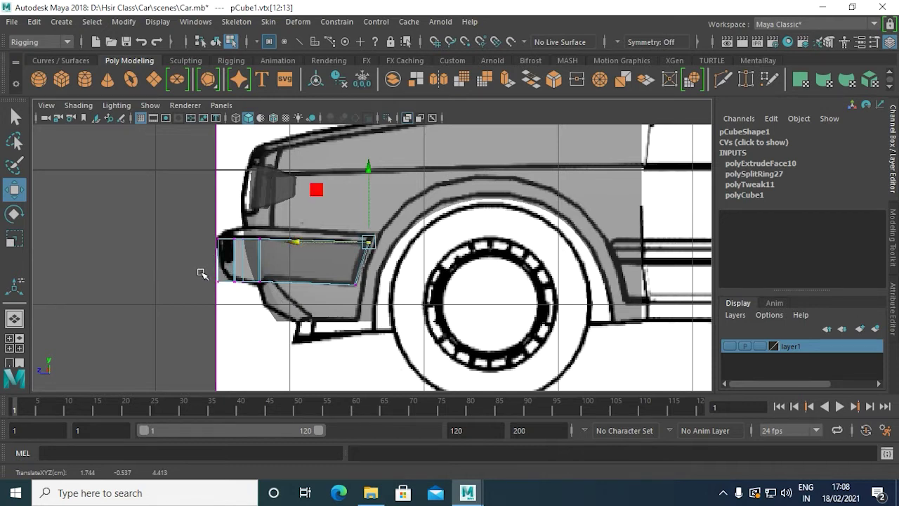
pyautogui.press('space')
pyautogui.press('space')
pyautogui.moveTo(412, 220)
pyautogui.keyDown('alt'); pyautogui.mouseDown()
pyautogui.moveTo(481, 229)
pyautogui.moveTo(269, 286)
pyautogui.mouseUp(); pyautogui.keyUp('alt')
pyautogui.moveTo(333, 267); pyautogui.dragTo(389, 81, button='right')
pyautogui.moveTo(381, 191)
pyautogui.keyDown('alt'); pyautogui.mouseDown()
pyautogui.moveTo(403, 333)
pyautogui.moveTo(396, 295)
pyautogui.moveTo(387, 327)
pyautogui.moveTo(395, 295)
pyautogui.mouseUp(); pyautogui.keyUp('alt')
pyautogui.moveTo(395, 295); pyautogui.dragTo(395, 135, button='right')
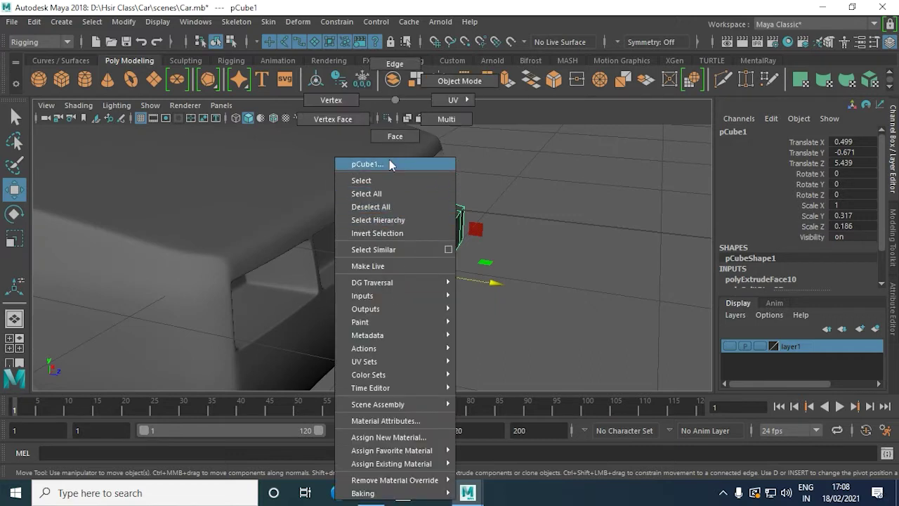
pyautogui.click(398, 295)
pyautogui.click(398, 295)
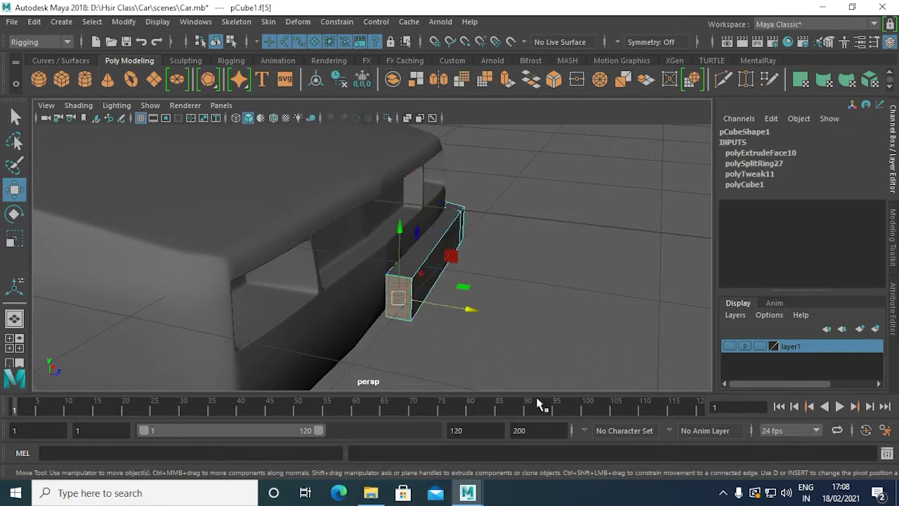
pyautogui.click(555, 373)
pyautogui.moveTo(543, 308)
pyautogui.keyDown('alt'); pyautogui.mouseDown()
pyautogui.moveTo(367, 313)
pyautogui.moveTo(357, 345)
pyautogui.moveTo(412, 343)
pyautogui.mouseUp(); pyautogui.keyUp('alt')
pyautogui.moveTo(509, 333)
pyautogui.keyDown('alt'); pyautogui.mouseDown()
pyautogui.moveTo(475, 340)
pyautogui.moveTo(444, 296)
pyautogui.moveTo(428, 335)
pyautogui.mouseUp(); pyautogui.keyUp('alt')
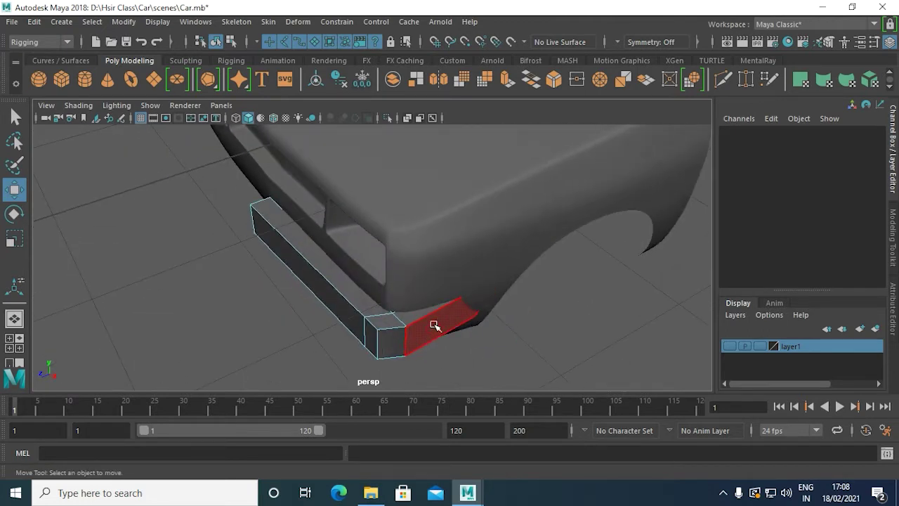
pyautogui.click(15, 117)
pyautogui.keyDown('alt'); pyautogui.moveTo(320, 210); pyautogui.dragTo(401, 305); pyautogui.keyUp('alt')
pyautogui.moveTo(401, 305); pyautogui.dragTo(358, 109, button='right')
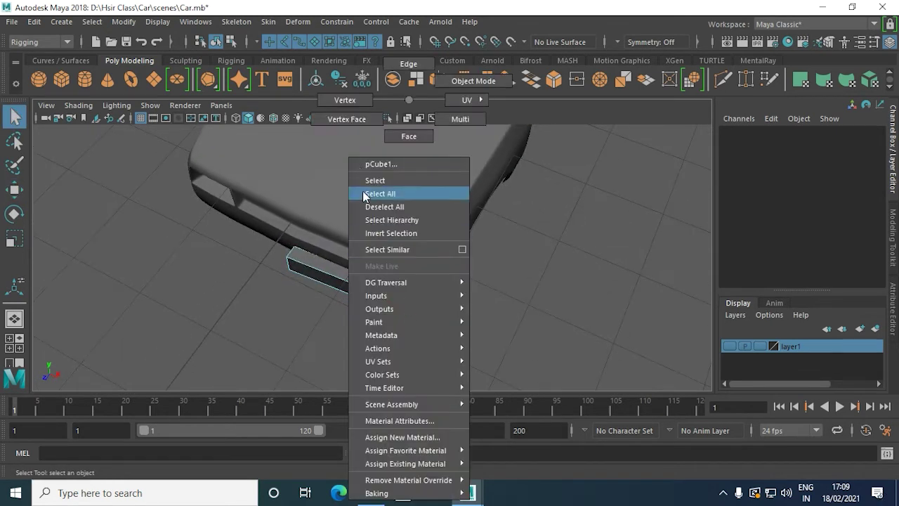
# Step: Push the bumper's wraparound end vertices out along X onto the top view's side outline
pyautogui.moveTo(371, 203); pyautogui.dragTo(466, 272)
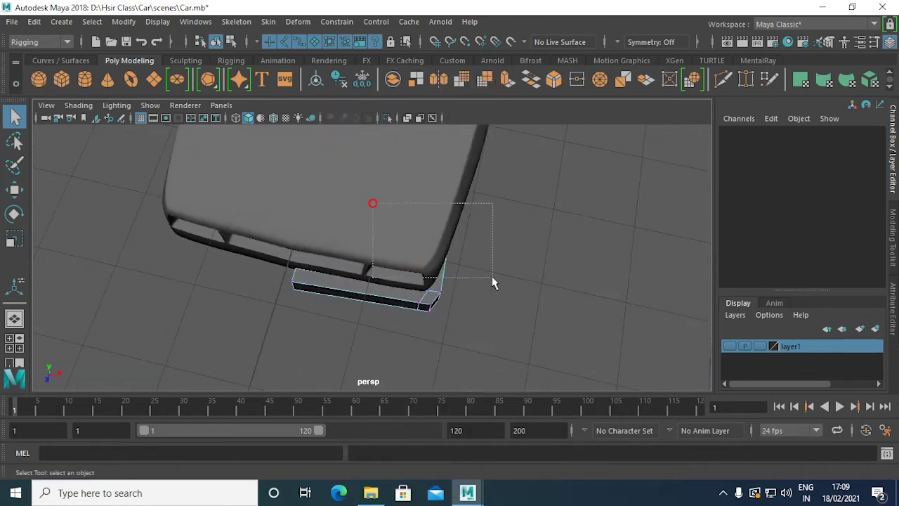
pyautogui.press('space')
pyautogui.press('space')
pyautogui.press('f')
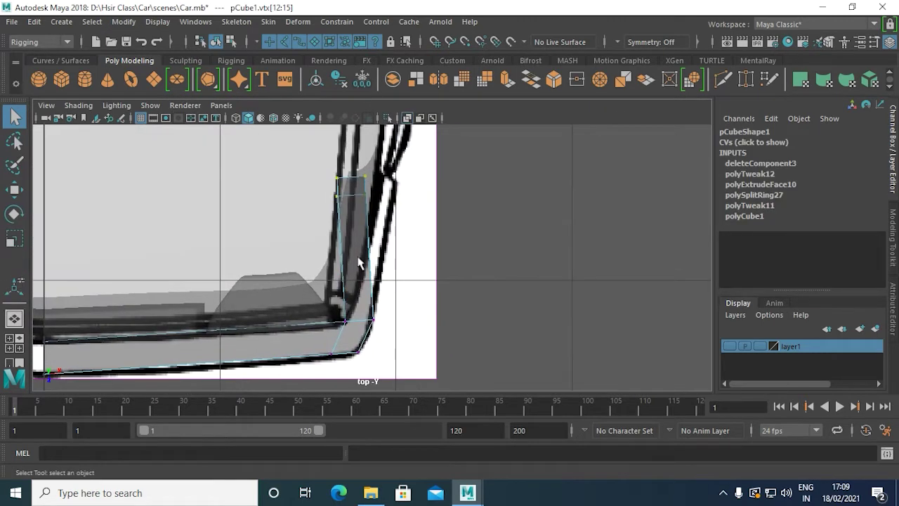
pyautogui.press('w')
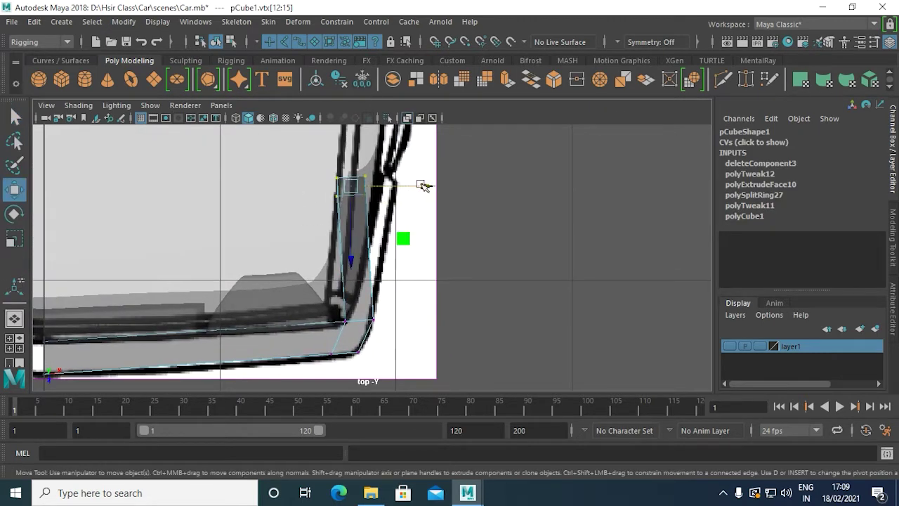
pyautogui.moveTo(421, 186); pyautogui.dragTo(455, 188)
pyautogui.scroll(2, 454, 188)
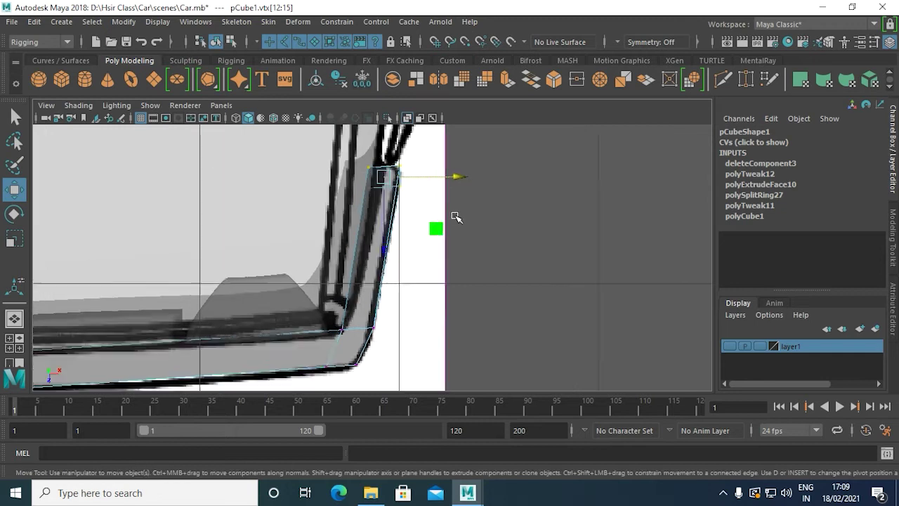
pyautogui.scroll(2, 456, 217)
pyautogui.scroll(1, 446, 246)
pyautogui.moveTo(303, 186)
pyautogui.mouseDown()
pyautogui.moveTo(382, 211)
pyautogui.moveTo(421, 202)
pyautogui.mouseUp()
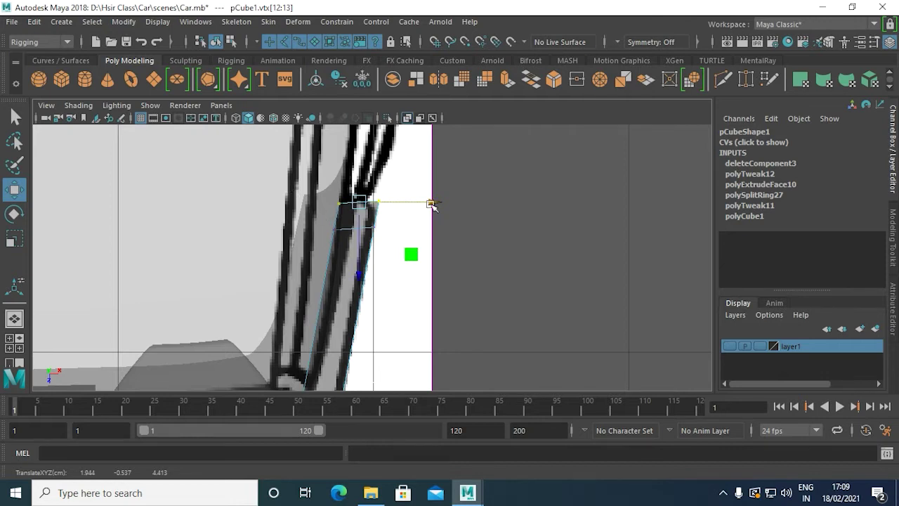
pyautogui.press('space')
pyautogui.press('space')
pyautogui.moveTo(494, 255)
pyautogui.keyDown('alt'); pyautogui.mouseDown()
pyautogui.moveTo(422, 198)
pyautogui.moveTo(281, 193)
pyautogui.moveTo(455, 221)
pyautogui.moveTo(495, 241)
pyautogui.mouseUp(); pyautogui.keyUp('alt')
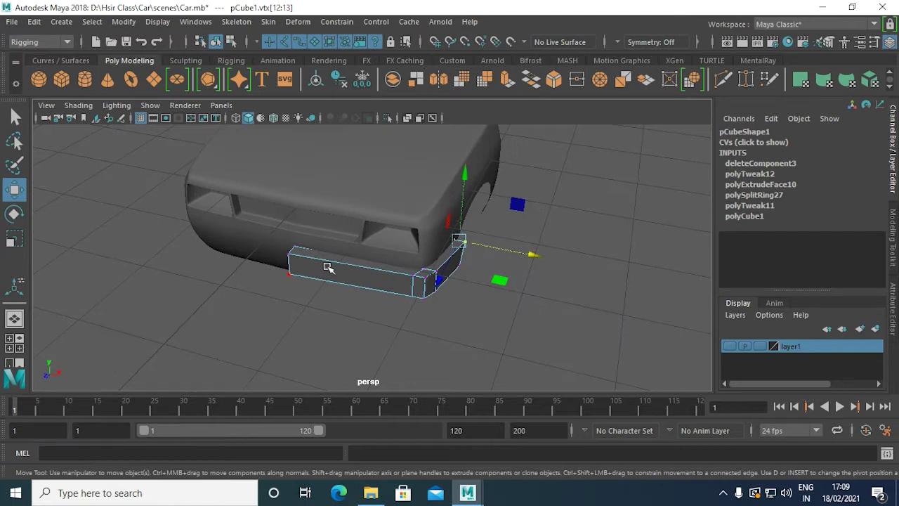
pyautogui.moveTo(328, 268); pyautogui.dragTo(365, 72, button='right')
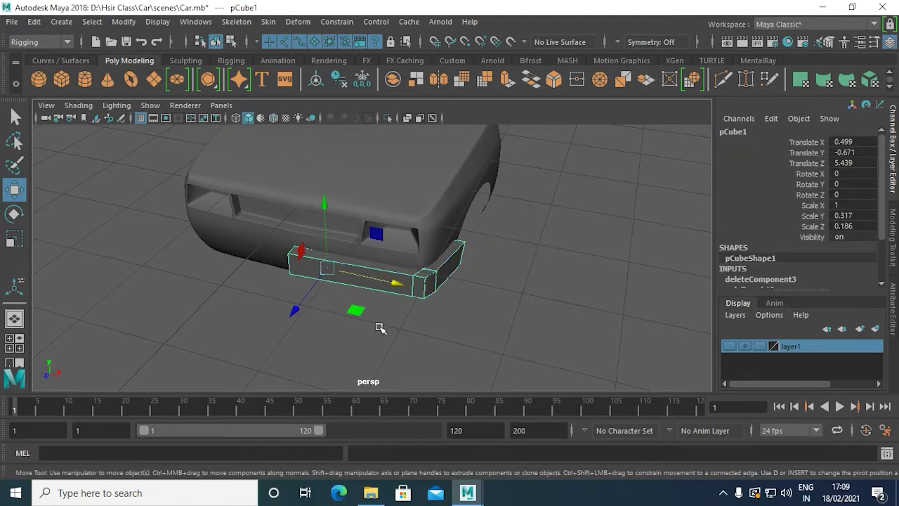
# Step: In front view, insert a vertical edge loop near the rear of the side panel
pyautogui.click(412, 345)
pyautogui.keyDown('alt'); pyautogui.moveTo(411, 344); pyautogui.dragTo(429, 329); pyautogui.keyUp('alt')
pyautogui.press('space')
pyautogui.click(265, 355)
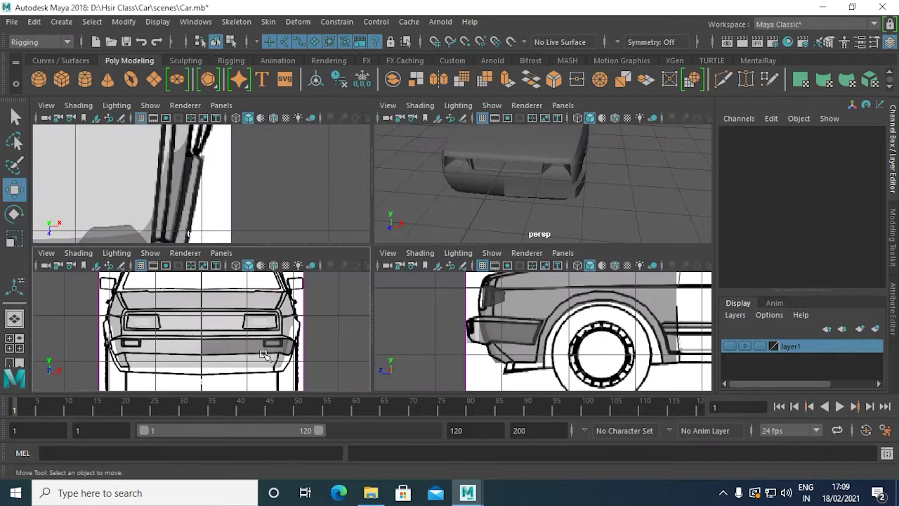
pyautogui.press('space')
pyautogui.scroll(3, 496, 305)
pyautogui.scroll(3, 457, 285)
pyautogui.click(457, 285)
pyautogui.scroll(3, 375, 262)
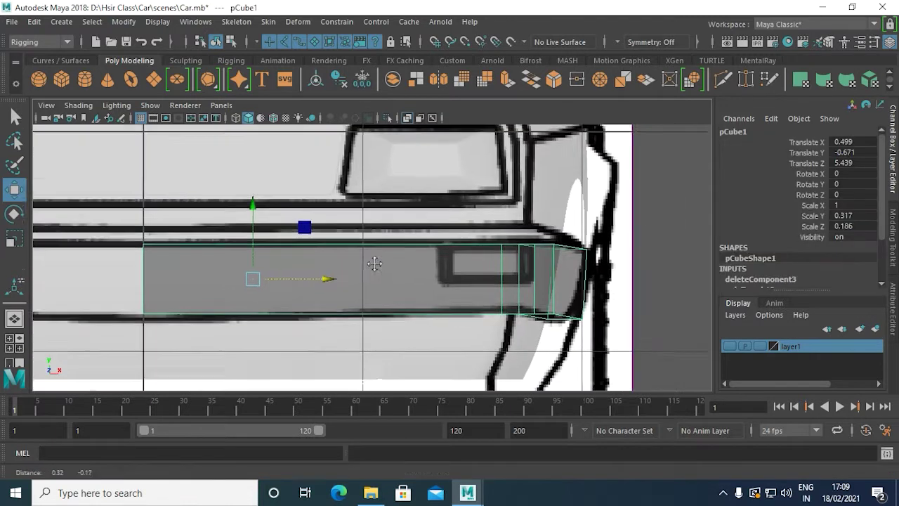
pyautogui.keyDown('alt'); pyautogui.moveTo(374, 262); pyautogui.dragTo(344, 246, button='middle'); pyautogui.keyUp('alt')
pyautogui.keyDown('shift'); pyautogui.moveTo(370, 266); pyautogui.dragTo(292, 188, button='right'); pyautogui.keyUp('shift')
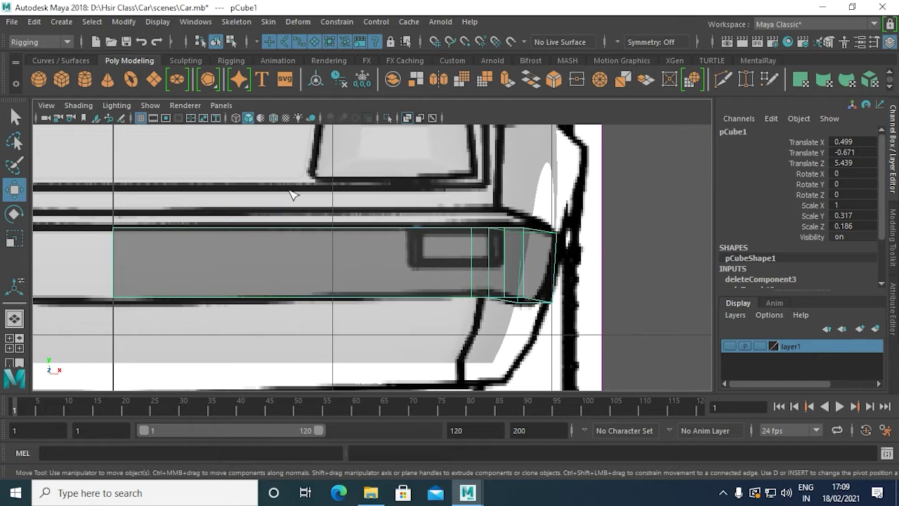
pyautogui.moveTo(412, 232); pyautogui.dragTo(415, 235)
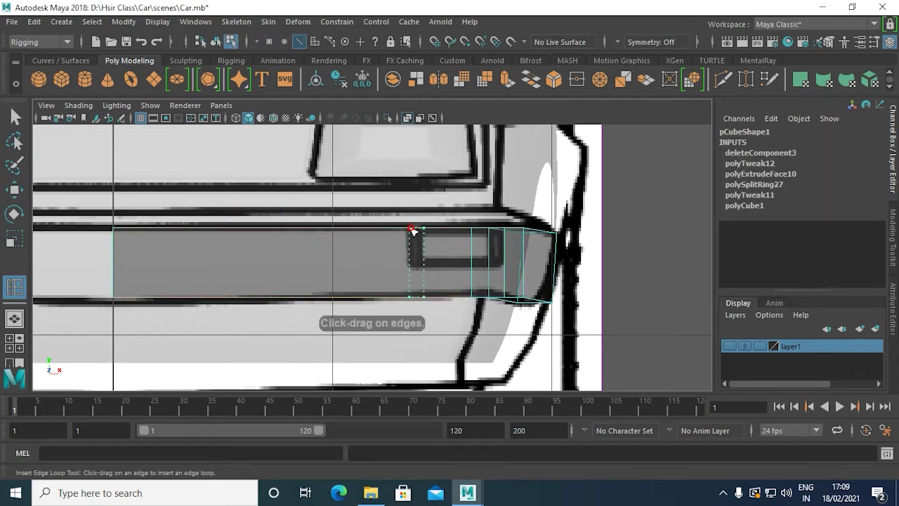
# Step: Straighten the new edge loop by scaling X to about 0.061, then nudge it slightly left
pyautogui.press('r')
pyautogui.click(399, 290)
pyautogui.moveTo(484, 263); pyautogui.dragTo(418, 266)
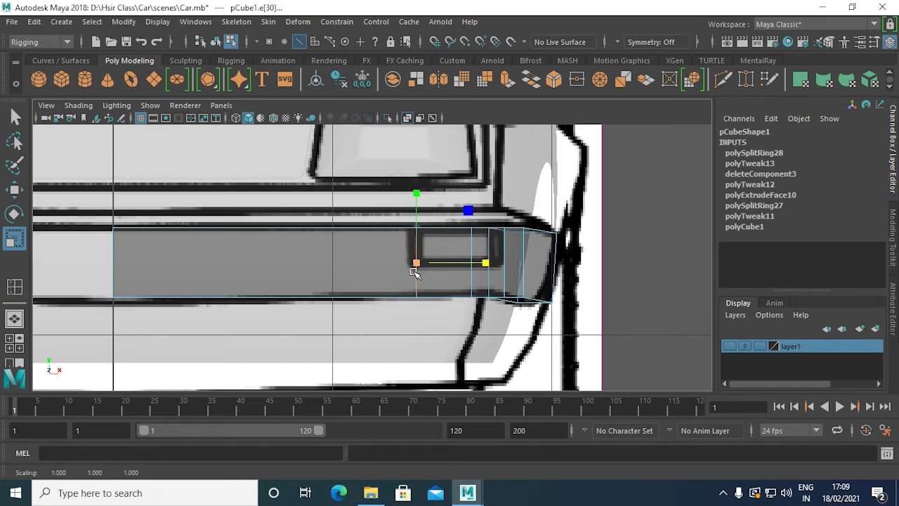
pyautogui.press('w')
pyautogui.moveTo(489, 263); pyautogui.dragTo(480, 262)
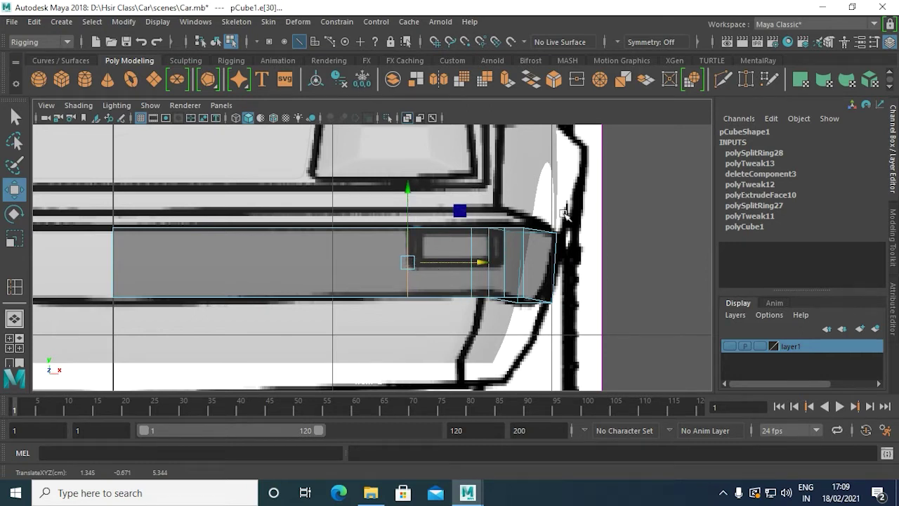
pyautogui.press('space')
pyautogui.press('space')
pyautogui.scroll(2, 519, 264)
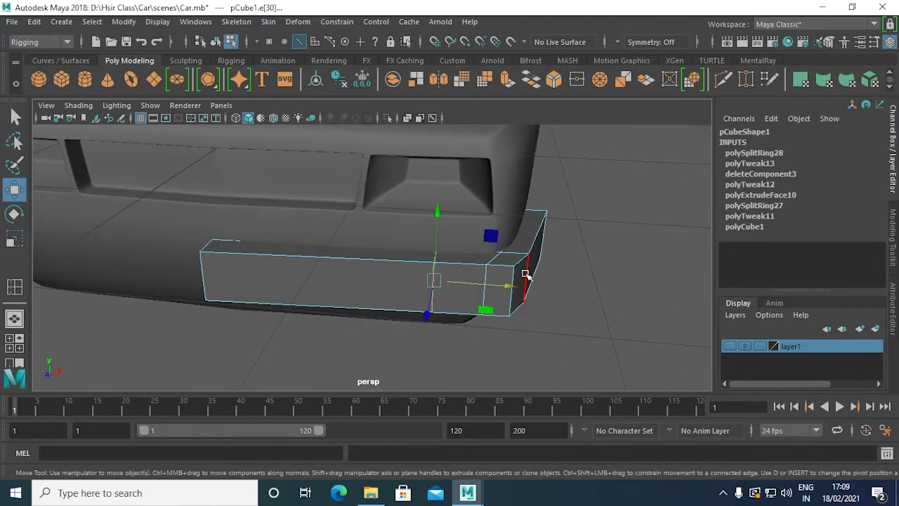
pyautogui.keyDown('alt'); pyautogui.moveTo(526, 277); pyautogui.dragTo(498, 257); pyautogui.keyUp('alt')
pyautogui.press('space')
pyautogui.press('space')
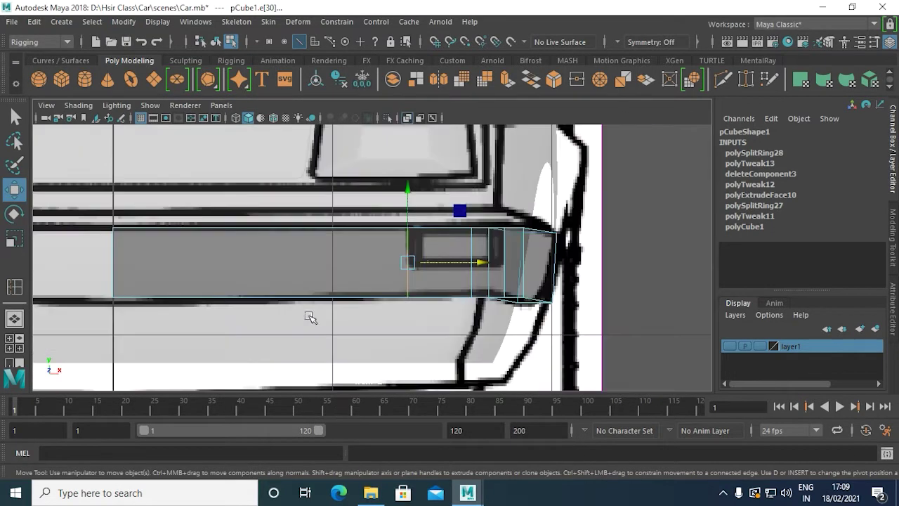
# Step: Select a face near the side panel's rear and view it from an angled perspective
pyautogui.rightClick(435, 249)
pyautogui.click(434, 135)
pyautogui.click(449, 243)
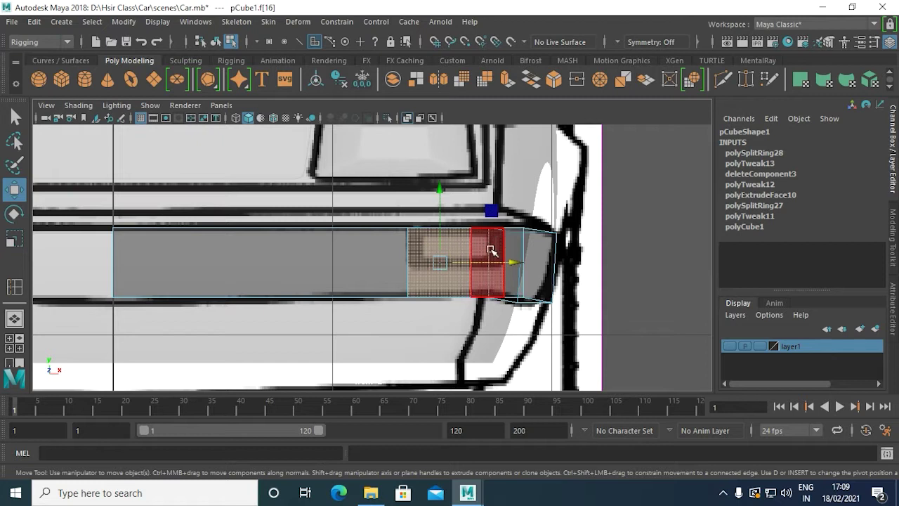
pyautogui.moveTo(618, 168)
pyautogui.keyDown('alt'); pyautogui.mouseDown()
pyautogui.moveTo(572, 247)
pyautogui.moveTo(586, 244)
pyautogui.moveTo(534, 260)
pyautogui.mouseUp(); pyautogui.keyUp('alt')
pyautogui.press('space')
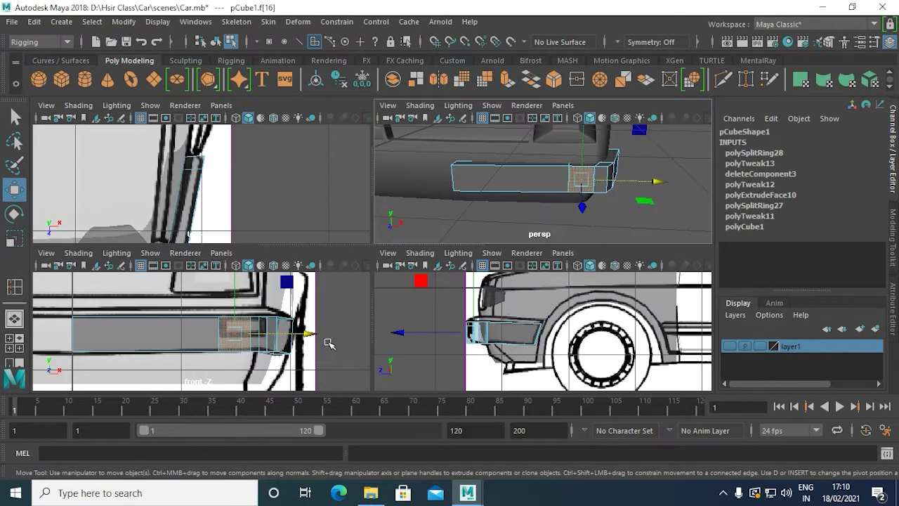
pyautogui.press('space')
# Step: In front view, insert a horizontal edge loop along the panel's whole length
pyautogui.moveTo(426, 261); pyautogui.dragTo(425, 130, button='right')
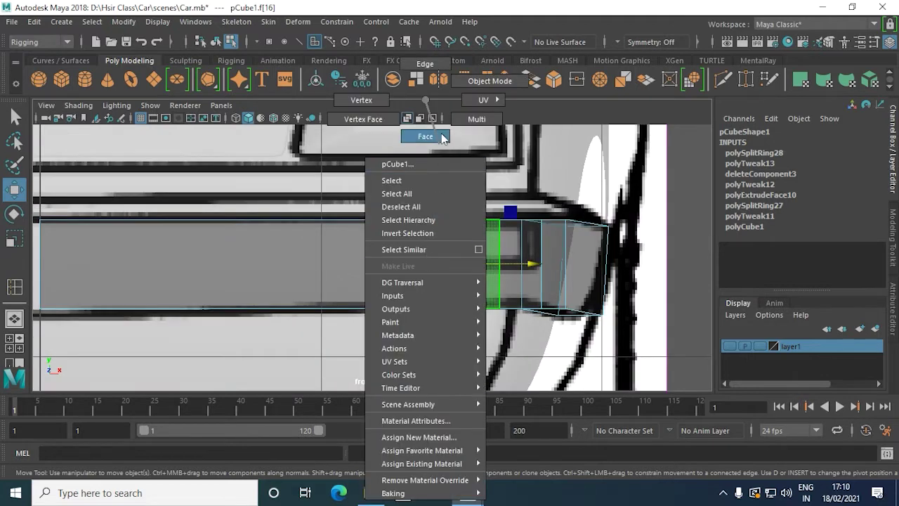
pyautogui.keyDown('shift'); pyautogui.moveTo(424, 273); pyautogui.dragTo(291, 185, button='right'); pyautogui.keyUp('shift')
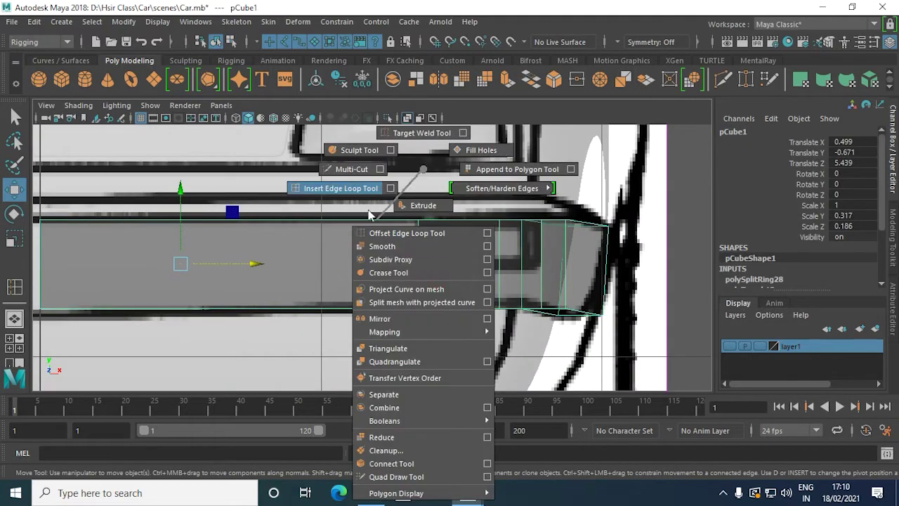
pyautogui.moveTo(420, 272); pyautogui.dragTo(423, 270)
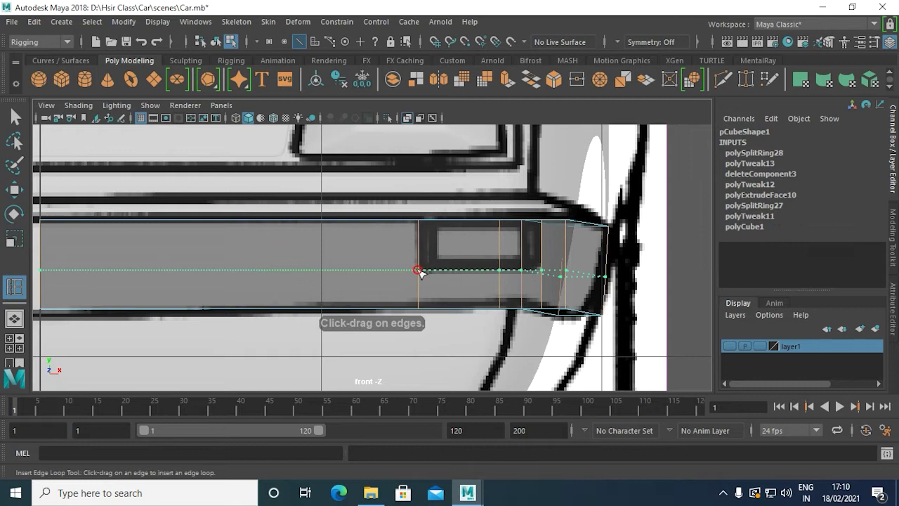
pyautogui.click(424, 270)
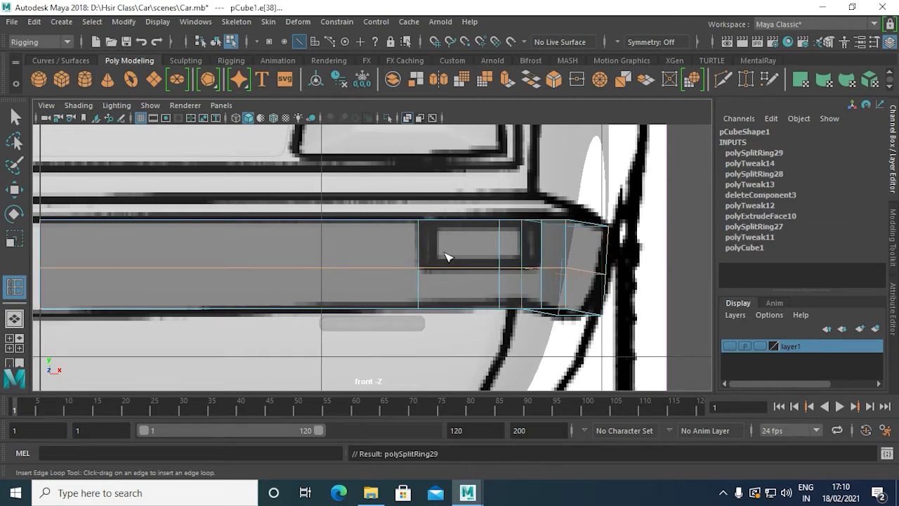
pyautogui.press('q')
# Step: Select the two upper faces near the panel's rear and orbit around them in perspective
pyautogui.moveTo(422, 244); pyautogui.dragTo(431, 131, button='right')
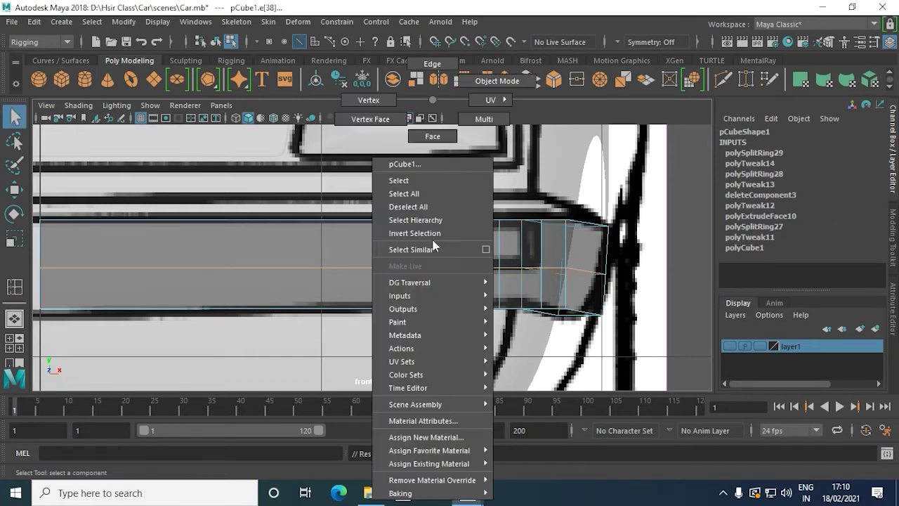
pyautogui.click(463, 239)
pyautogui.keyDown('shift'); pyautogui.click(511, 251); pyautogui.keyUp('shift')
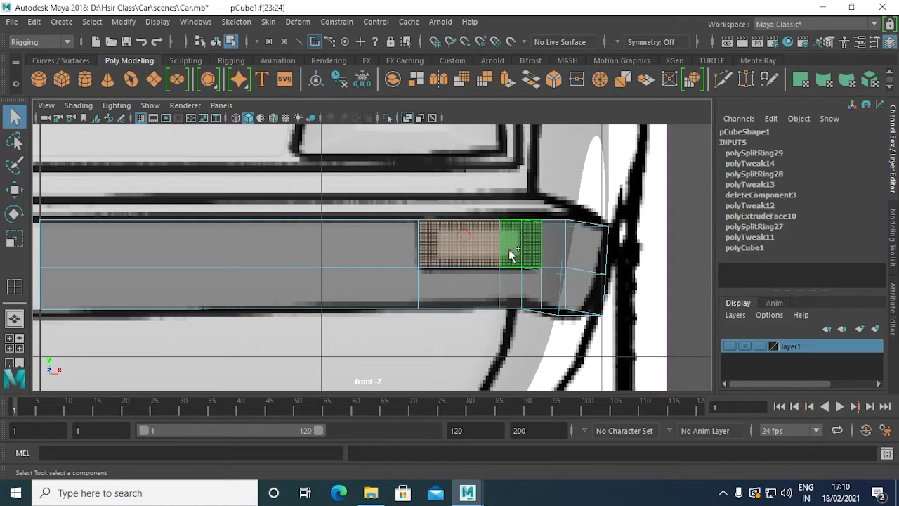
pyautogui.press('space')
pyautogui.press('space')
pyautogui.moveTo(567, 242)
pyautogui.keyDown('alt'); pyautogui.mouseDown()
pyautogui.moveTo(504, 285)
pyautogui.moveTo(418, 303)
pyautogui.mouseUp(); pyautogui.keyUp('alt')
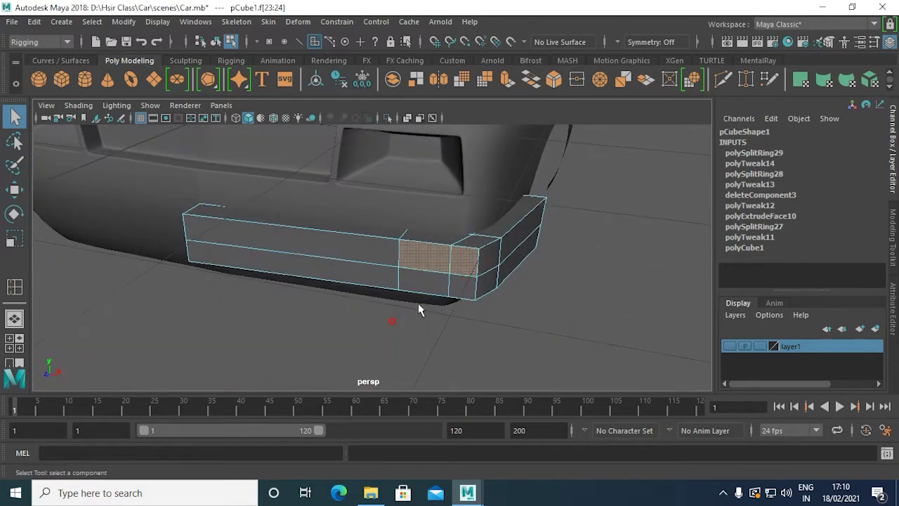
# Step: Extrude the two upper rear faces and scale them to 0.85 to form a thin border
pyautogui.click(507, 78)
pyautogui.scroll(5, 403, 250)
pyautogui.keyDown('alt'); pyautogui.moveTo(404, 250); pyautogui.dragTo(412, 211); pyautogui.keyUp('alt')
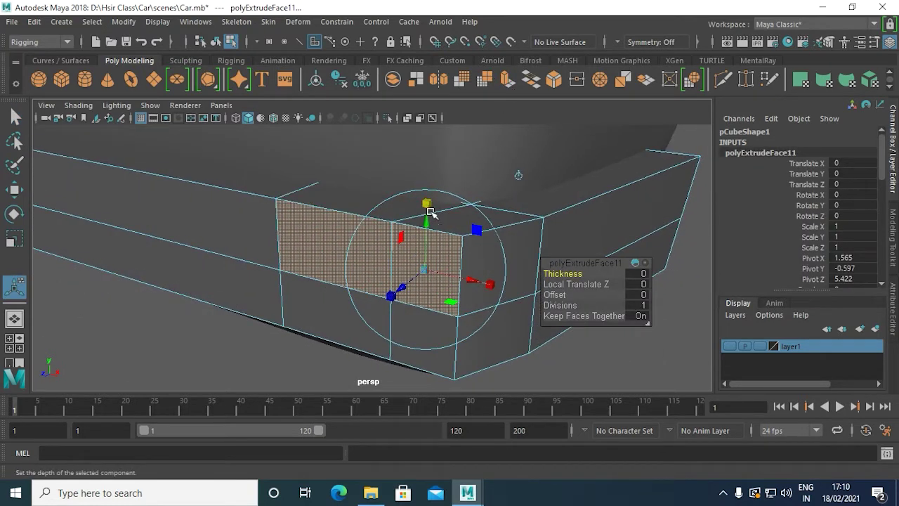
pyautogui.moveTo(428, 264); pyautogui.dragTo(421, 271)
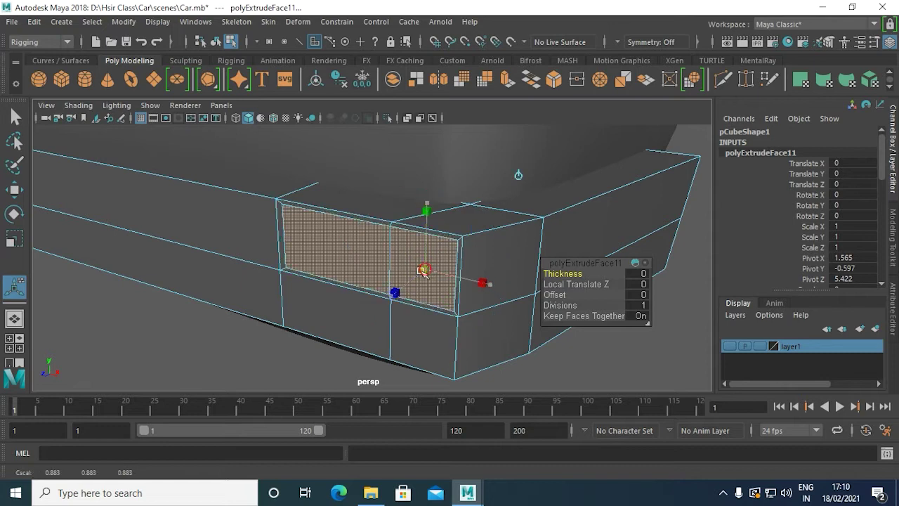
pyautogui.press('t')
pyautogui.moveTo(401, 293)
pyautogui.keyDown('alt'); pyautogui.mouseDown()
pyautogui.moveTo(441, 291)
pyautogui.moveTo(295, 279)
pyautogui.mouseUp(); pyautogui.keyUp('alt')
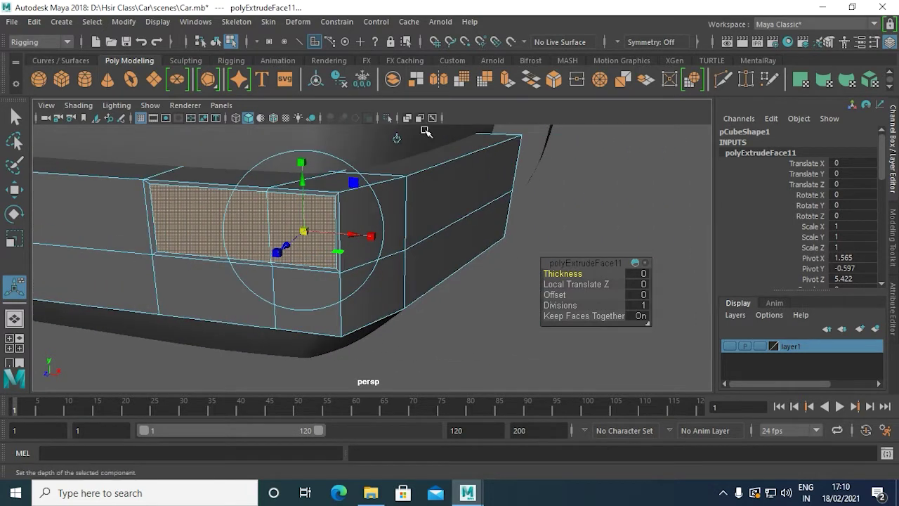
pyautogui.moveTo(435, 187)
pyautogui.keyDown('alt'); pyautogui.mouseDown()
pyautogui.moveTo(337, 251)
pyautogui.moveTo(401, 223)
pyautogui.mouseUp(); pyautogui.keyUp('alt')
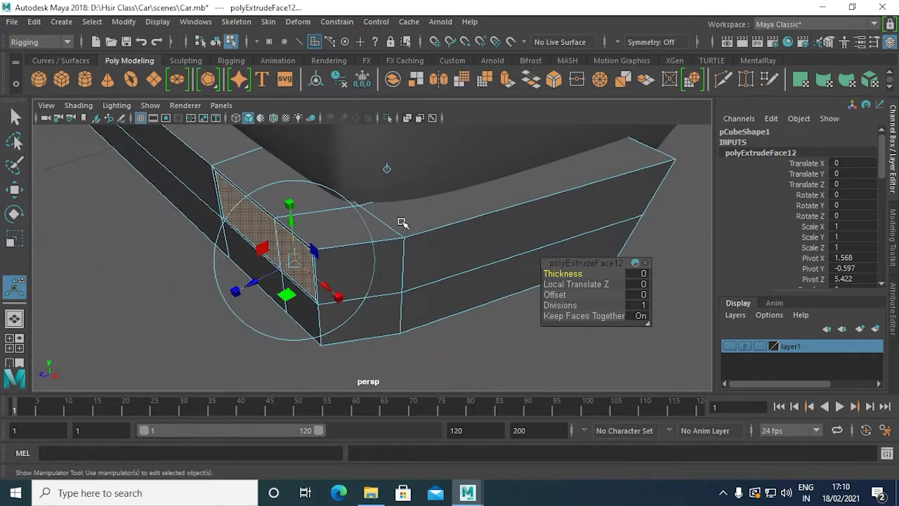
# Step: Extrude the inset faces again and push them inward along Z to recess them
pyautogui.hotkey('ctrl', 'e')
pyautogui.moveTo(339, 217)
pyautogui.keyDown('alt'); pyautogui.mouseDown()
pyautogui.moveTo(347, 238)
pyautogui.moveTo(233, 242)
pyautogui.moveTo(281, 239)
pyautogui.mouseUp(); pyautogui.keyUp('alt')
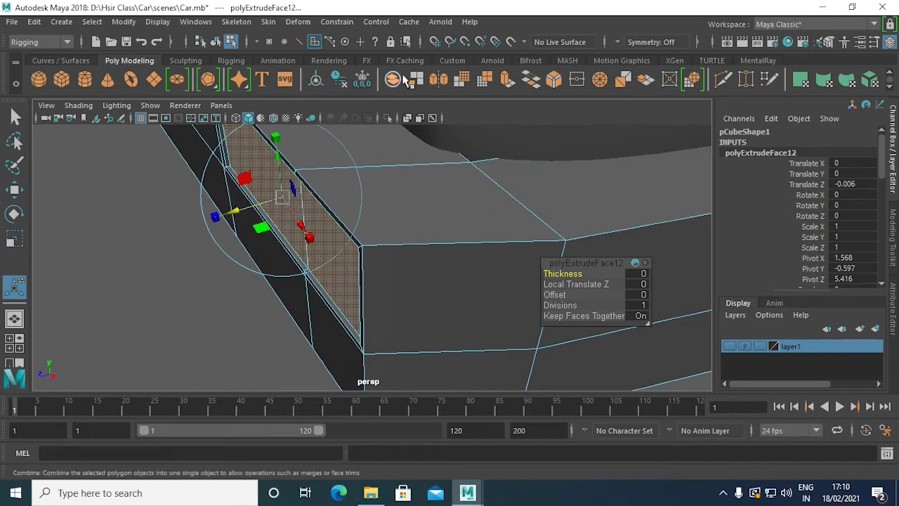
pyautogui.click(507, 82)
pyautogui.moveTo(381, 170)
pyautogui.keyDown('alt'); pyautogui.mouseDown()
pyautogui.moveTo(401, 227)
pyautogui.moveTo(360, 196)
pyautogui.moveTo(351, 204)
pyautogui.mouseUp(); pyautogui.keyUp('alt')
pyautogui.moveTo(232, 209)
pyautogui.mouseDown()
pyautogui.moveTo(281, 190)
pyautogui.moveTo(315, 221)
pyautogui.moveTo(374, 195)
pyautogui.moveTo(361, 267)
pyautogui.moveTo(345, 266)
pyautogui.moveTo(341, 225)
pyautogui.moveTo(307, 201)
pyautogui.mouseUp()
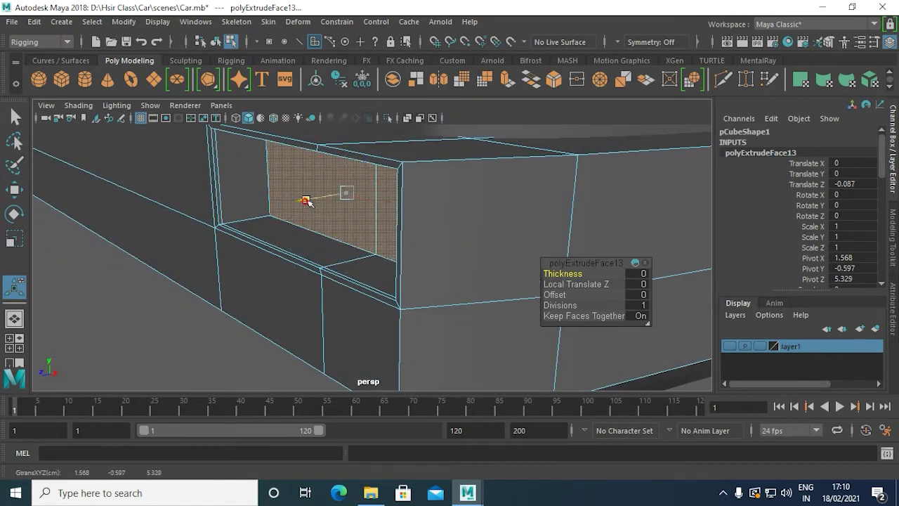
pyautogui.click(507, 79)
pyautogui.keyDown('alt'); pyautogui.moveTo(365, 224); pyautogui.dragTo(337, 232); pyautogui.keyUp('alt')
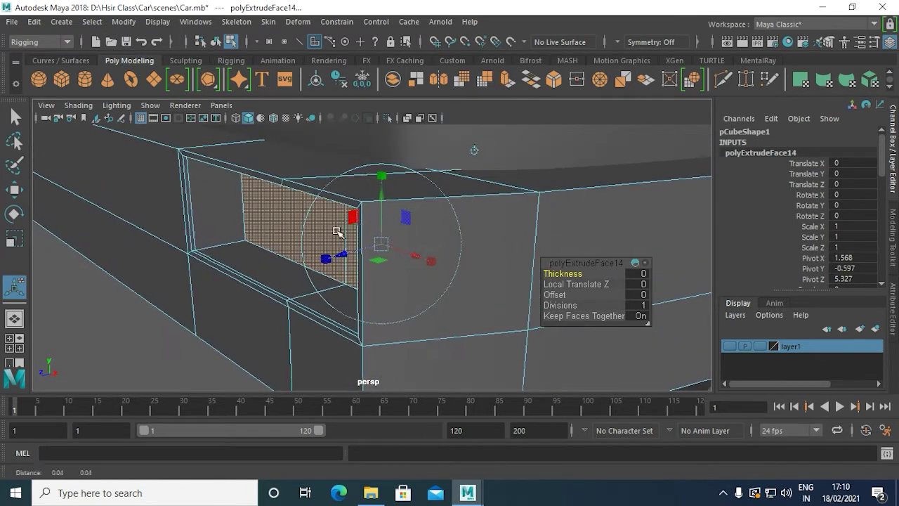
# Step: Nudge the recessed face slightly further inward and return the mesh to Object Mode
pyautogui.click(476, 152)
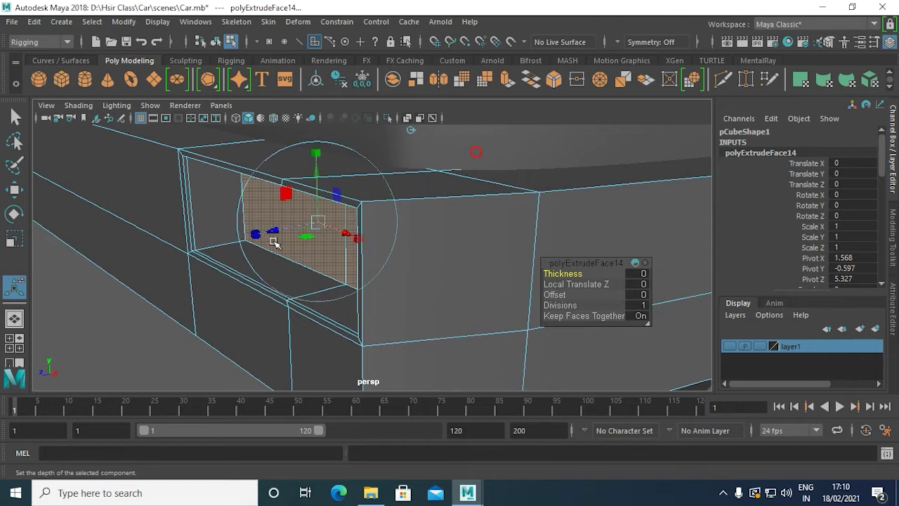
pyautogui.moveTo(276, 234); pyautogui.dragTo(279, 232)
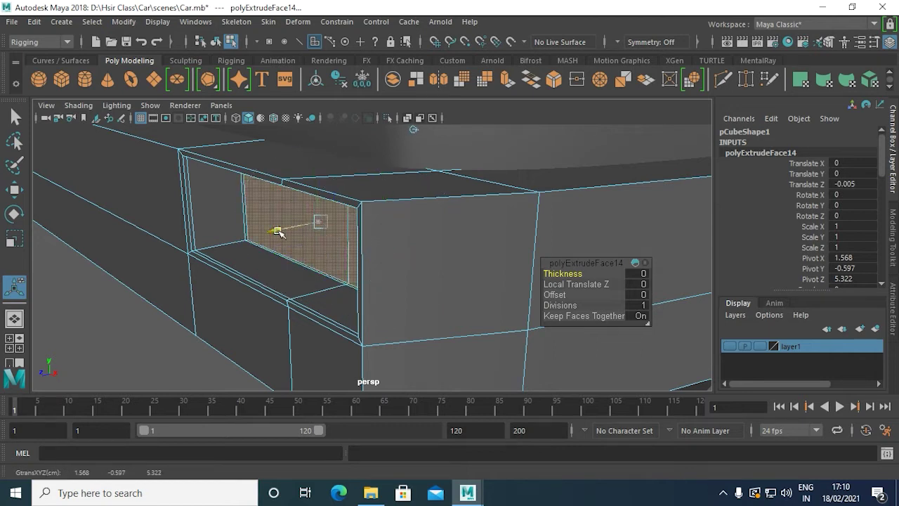
pyautogui.keyDown('alt'); pyautogui.moveTo(270, 279); pyautogui.dragTo(337, 277); pyautogui.keyUp('alt')
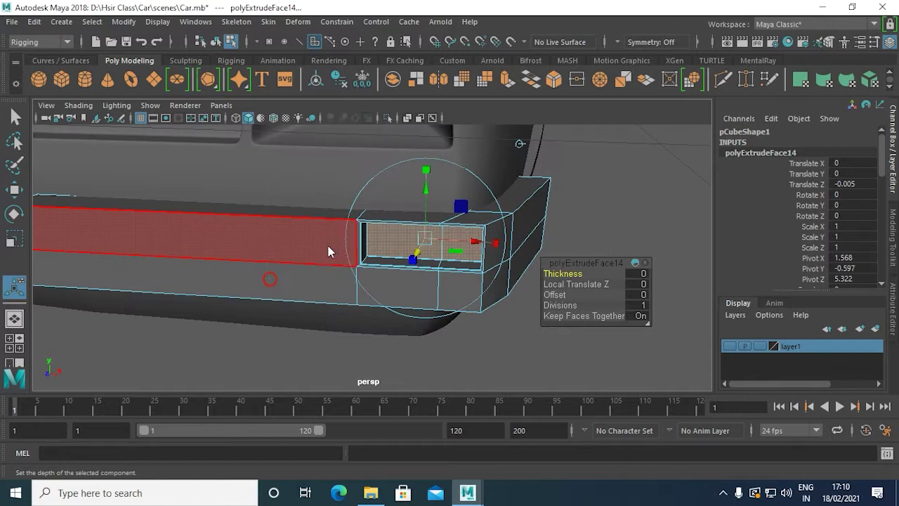
pyautogui.moveTo(333, 97); pyautogui.dragTo(367, 89, button='right')
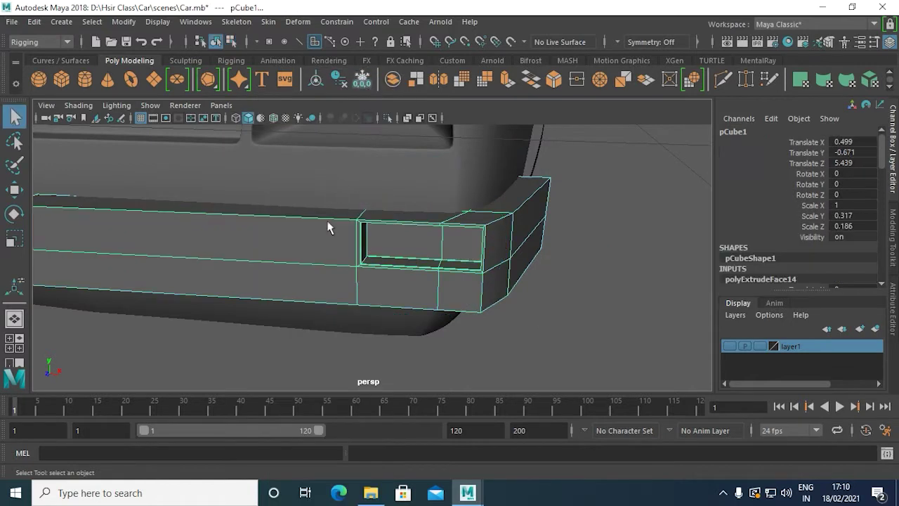
# Step: Insert a vertical edge loop near the rear corner and another along the lower face
pyautogui.keyDown('shift'); pyautogui.moveTo(322, 254); pyautogui.dragTo(234, 188, button='right'); pyautogui.keyUp('shift')
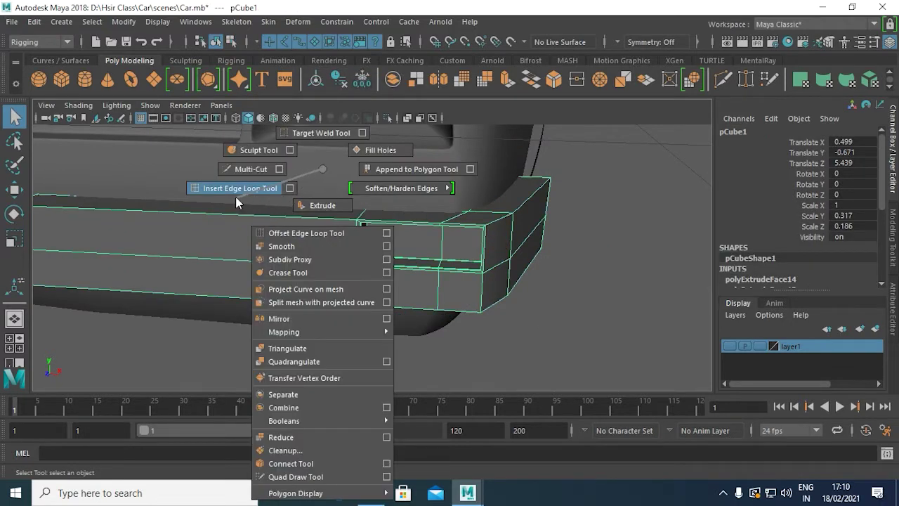
pyautogui.moveTo(393, 284)
pyautogui.keyDown('alt'); pyautogui.mouseDown()
pyautogui.moveTo(421, 299)
pyautogui.moveTo(341, 321)
pyautogui.moveTo(396, 305)
pyautogui.moveTo(447, 311)
pyautogui.moveTo(401, 297)
pyautogui.moveTo(340, 220)
pyautogui.mouseUp(); pyautogui.keyUp('alt')
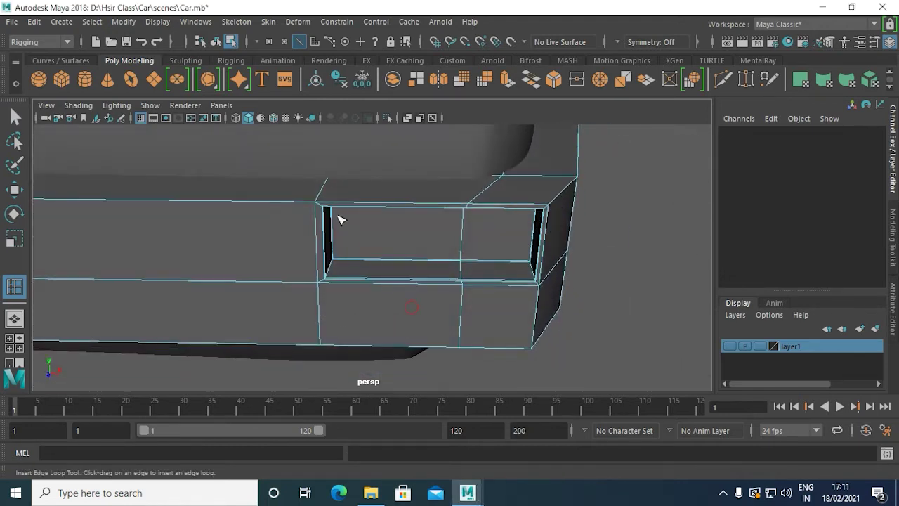
pyautogui.moveTo(341, 282); pyautogui.dragTo(334, 286)
pyautogui.moveTo(530, 283); pyautogui.dragTo(528, 280)
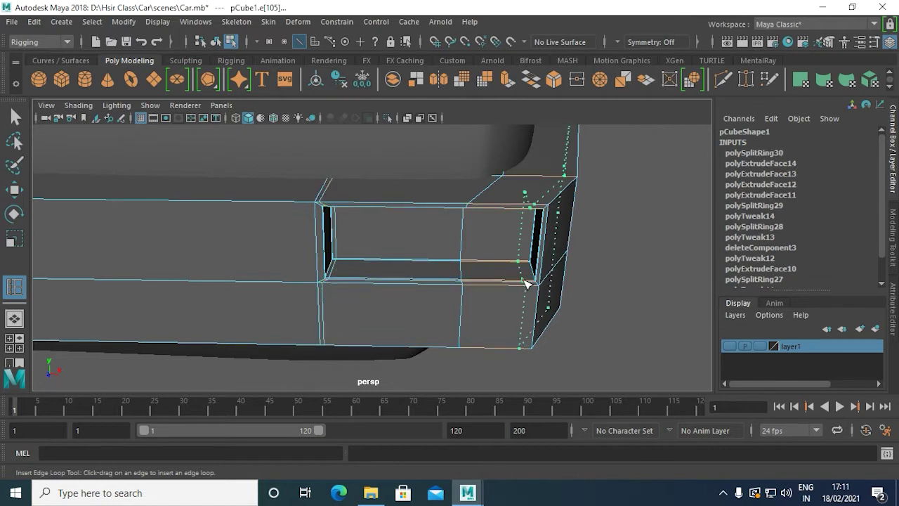
pyautogui.moveTo(376, 346)
pyautogui.keyDown('alt'); pyautogui.mouseDown()
pyautogui.moveTo(371, 316)
pyautogui.moveTo(313, 270)
pyautogui.moveTo(325, 285)
pyautogui.mouseUp(); pyautogui.keyUp('alt')
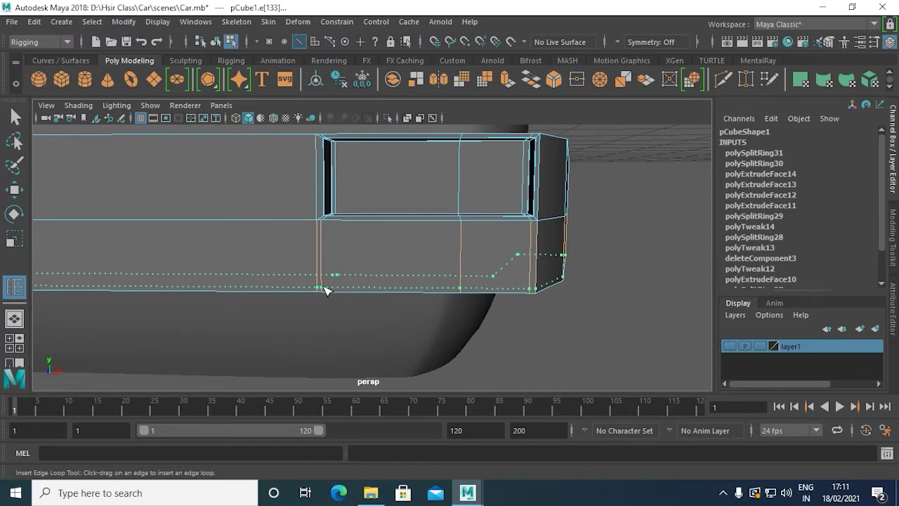
pyautogui.keyDown('alt'); pyautogui.moveTo(483, 310); pyautogui.dragTo(486, 365, button='middle'); pyautogui.keyUp('alt')
# Step: Add further edge loops close to the bumper corner, sliding the last one toward it
pyautogui.moveTo(487, 365)
pyautogui.keyDown('alt'); pyautogui.mouseDown()
pyautogui.moveTo(468, 365)
pyautogui.moveTo(420, 237)
pyautogui.moveTo(413, 261)
pyautogui.mouseUp(); pyautogui.keyUp('alt')
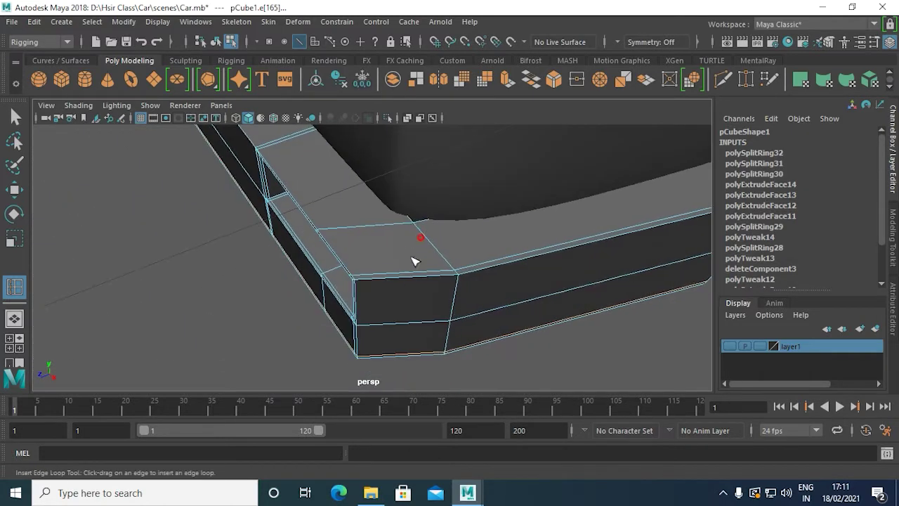
pyautogui.click(372, 286)
pyautogui.keyDown('alt'); pyautogui.moveTo(394, 295); pyautogui.dragTo(398, 324, button='middle'); pyautogui.keyUp('alt')
pyautogui.moveTo(420, 300); pyautogui.dragTo(395, 290)
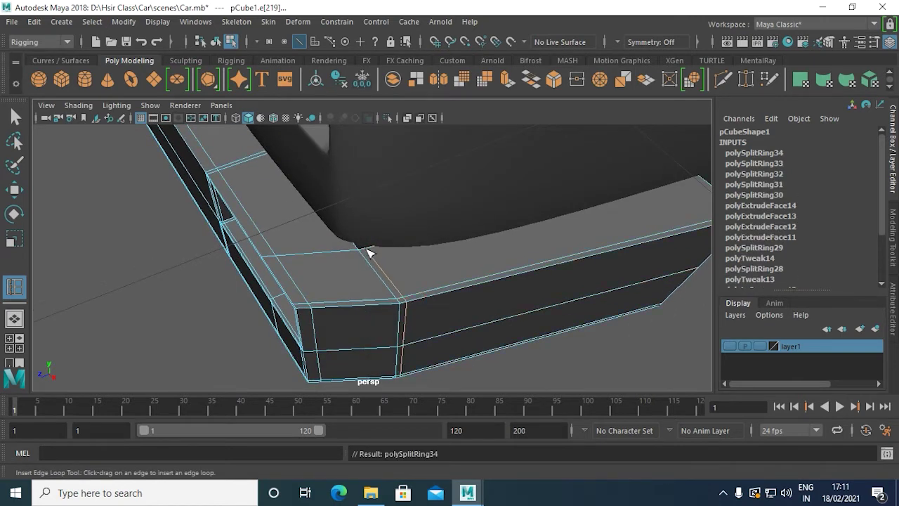
pyautogui.moveTo(530, 269)
pyautogui.keyDown('alt'); pyautogui.mouseDown()
pyautogui.moveTo(451, 325)
pyautogui.moveTo(431, 299)
pyautogui.mouseUp(); pyautogui.keyUp('alt')
pyautogui.moveTo(512, 267); pyautogui.dragTo(544, 273)
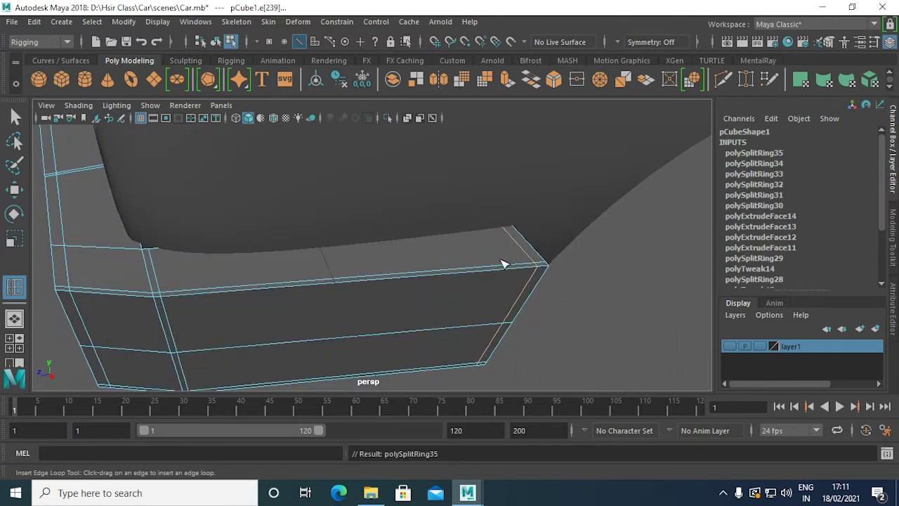
pyautogui.press('space')
pyautogui.press('space')
# Step: In vertex mode, lower the bumper's top corner vertices slightly to match the front reference
pyautogui.press('q')
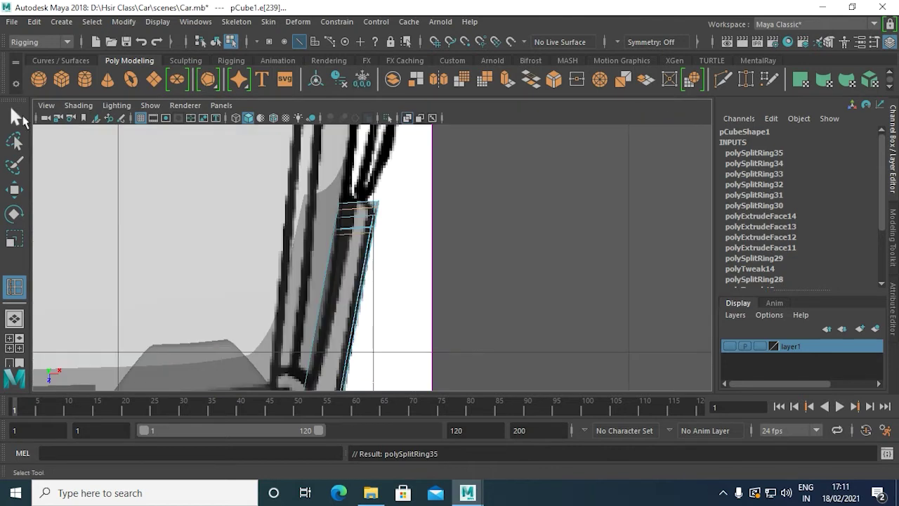
pyautogui.rightClick(361, 211)
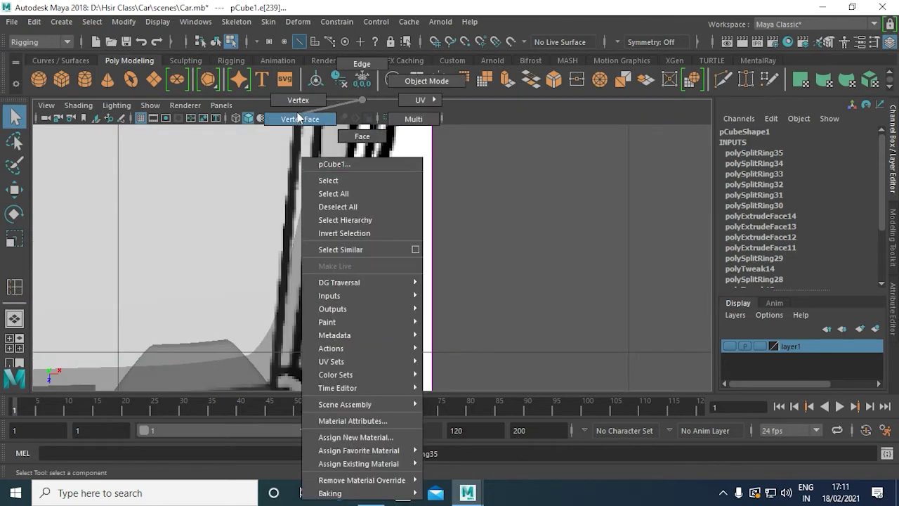
pyautogui.moveTo(363, 214); pyautogui.dragTo(300, 119, button='right')
pyautogui.click(375, 204)
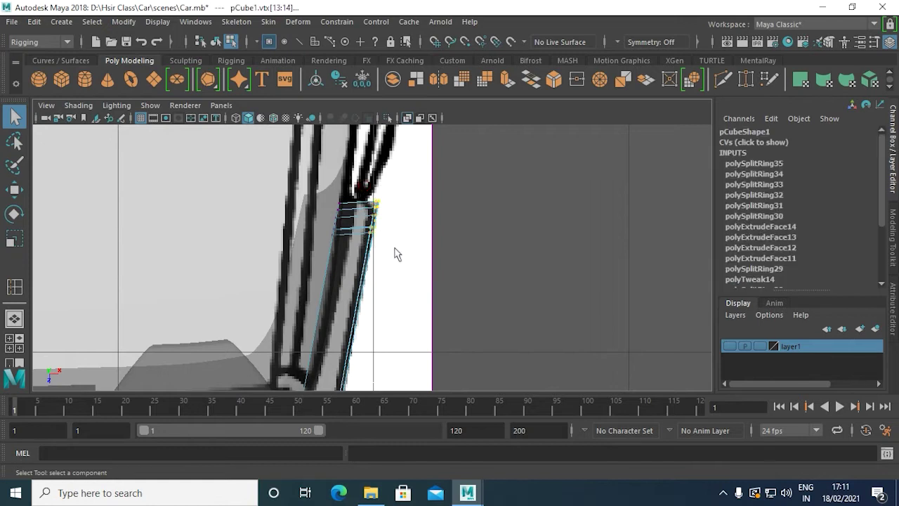
pyautogui.press('w')
pyautogui.moveTo(375, 272); pyautogui.dragTo(374, 281)
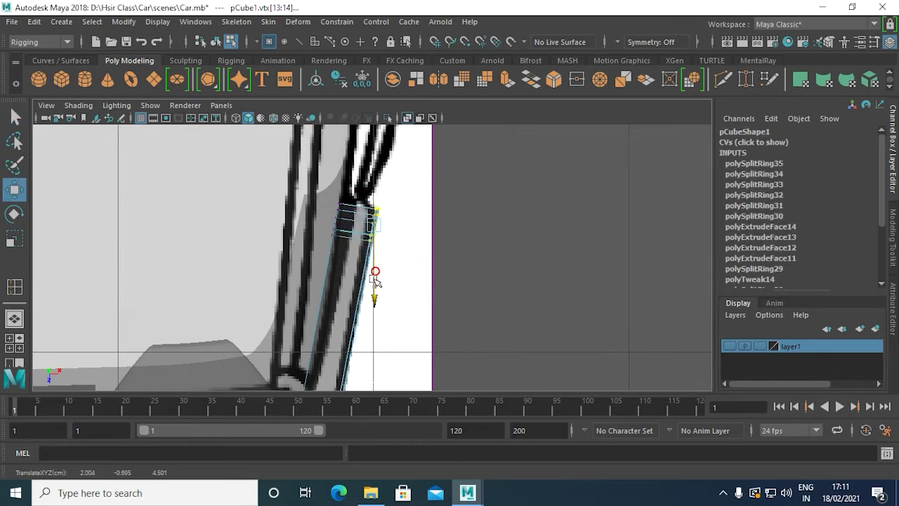
# Step: Slide the single edge vertex along X to line up with the reference outline
pyautogui.click(338, 219)
pyautogui.press('space')
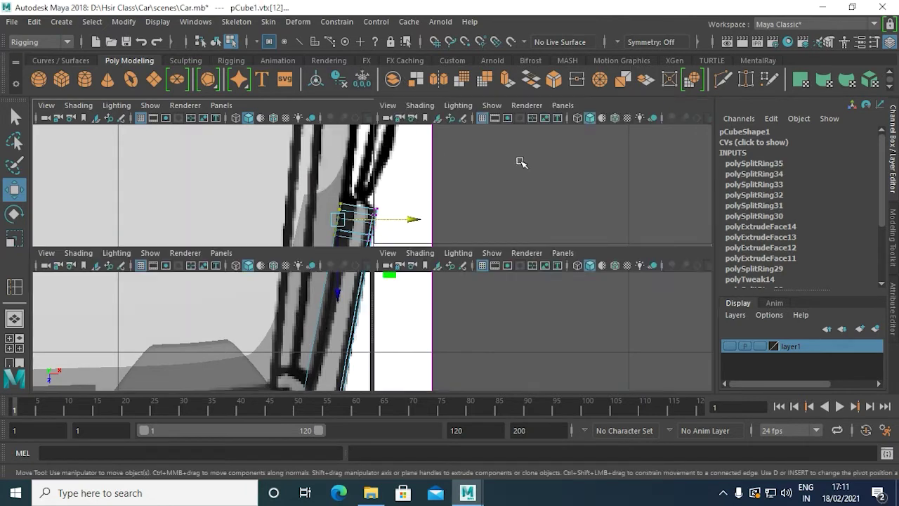
pyautogui.press('space')
pyautogui.moveTo(522, 232)
pyautogui.keyDown('alt'); pyautogui.mouseDown()
pyautogui.moveTo(630, 217)
pyautogui.moveTo(589, 230)
pyautogui.mouseUp(); pyautogui.keyUp('alt')
pyautogui.moveTo(522, 214)
pyautogui.mouseDown()
pyautogui.moveTo(421, 311)
pyautogui.moveTo(454, 253)
pyautogui.moveTo(444, 235)
pyautogui.moveTo(381, 260)
pyautogui.moveTo(502, 315)
pyautogui.mouseUp()
pyautogui.moveTo(501, 316)
pyautogui.mouseDown(button='right')
pyautogui.moveTo(529, 88)
pyautogui.moveTo(542, 82)
pyautogui.mouseUp(button='right')
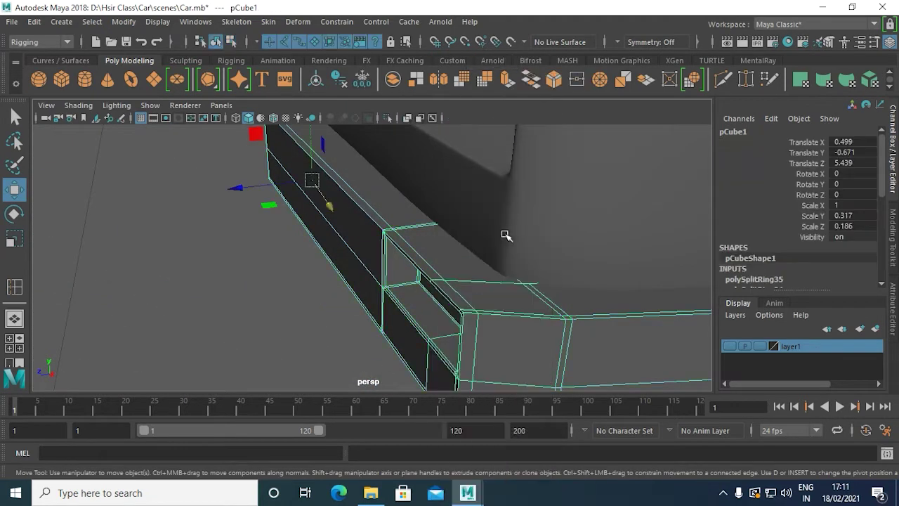
pyautogui.keyDown('shift'); pyautogui.moveTo(500, 304); pyautogui.dragTo(421, 190, button='right'); pyautogui.keyUp('shift')
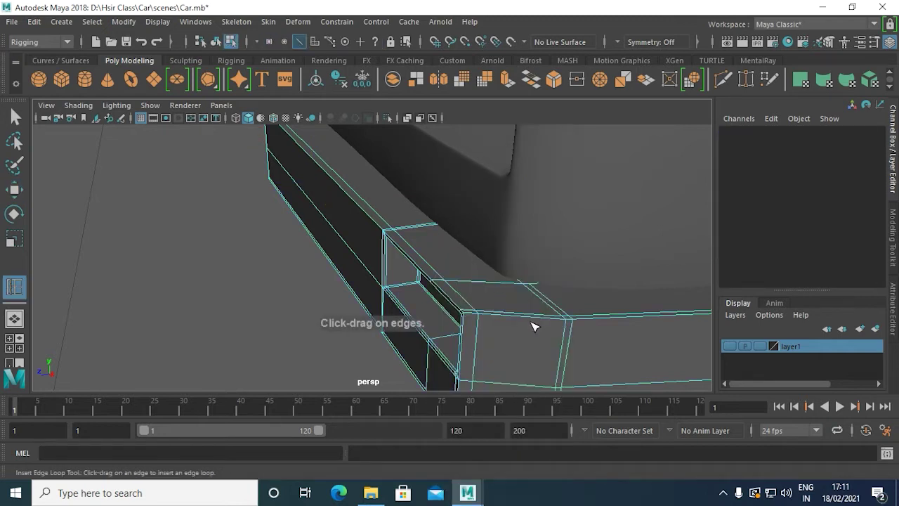
# Step: Insert one more edge loop across the bumper and return to Object Mode
pyautogui.click(537, 317)
pyautogui.keyDown('alt'); pyautogui.moveTo(531, 315); pyautogui.dragTo(417, 321); pyautogui.keyUp('alt')
pyautogui.press('q')
pyautogui.moveTo(414, 117); pyautogui.dragTo(471, 99, button='right')
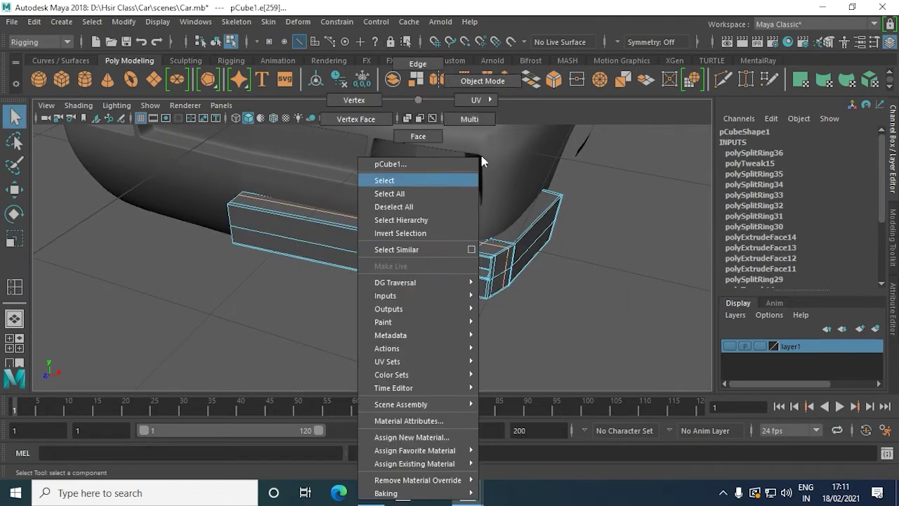
# Step: Orbit around the car's rear and select the whole bumper object
pyautogui.click(608, 314)
pyautogui.moveTo(608, 313)
pyautogui.keyDown('alt'); pyautogui.mouseDown()
pyautogui.moveTo(467, 287)
pyautogui.moveTo(477, 277)
pyautogui.moveTo(610, 293)
pyautogui.moveTo(549, 296)
pyautogui.moveTo(514, 345)
pyautogui.moveTo(519, 367)
pyautogui.moveTo(618, 323)
pyautogui.moveTo(528, 313)
pyautogui.moveTo(475, 276)
pyautogui.moveTo(489, 253)
pyautogui.moveTo(369, 335)
pyautogui.mouseUp(); pyautogui.keyUp('alt')
pyautogui.click(550, 295)
pyautogui.click(528, 313)
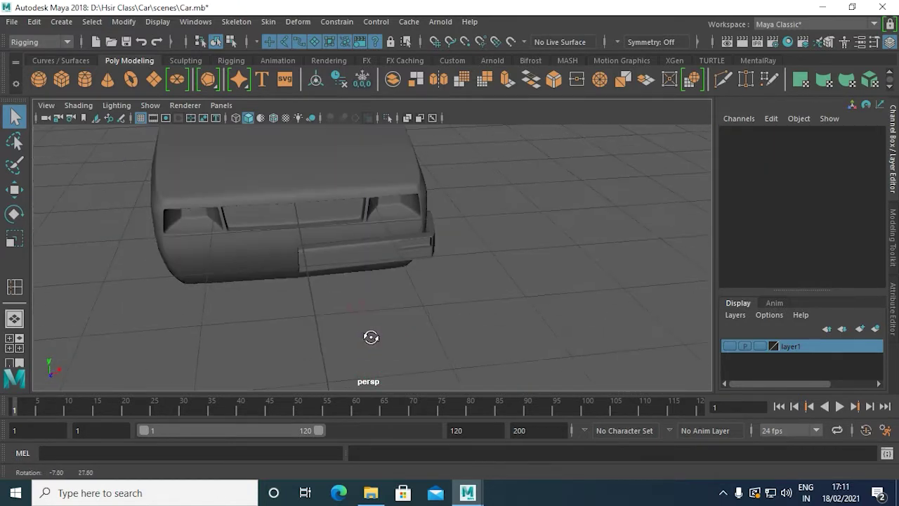
pyautogui.click(337, 258)
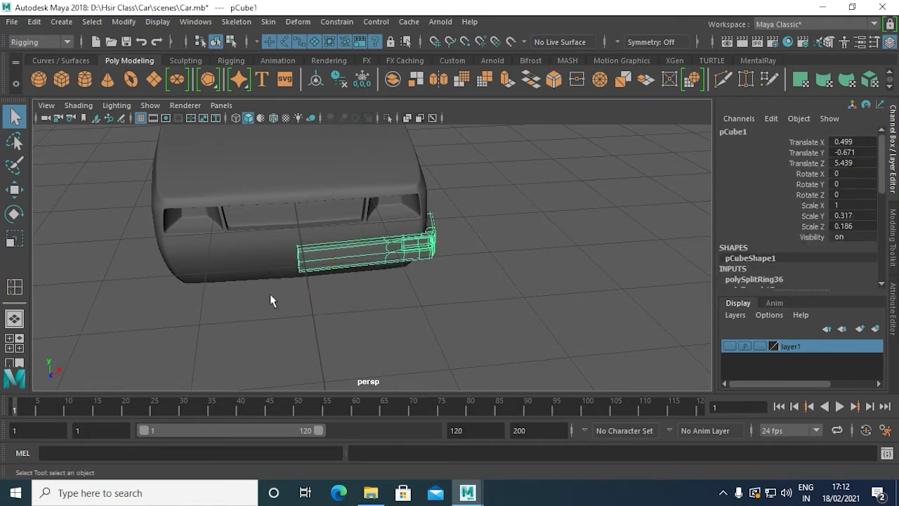
# Step: Frame the bumper in the front view and shift its pivot toward the inner end
pyautogui.press('w')
pyautogui.press('space')
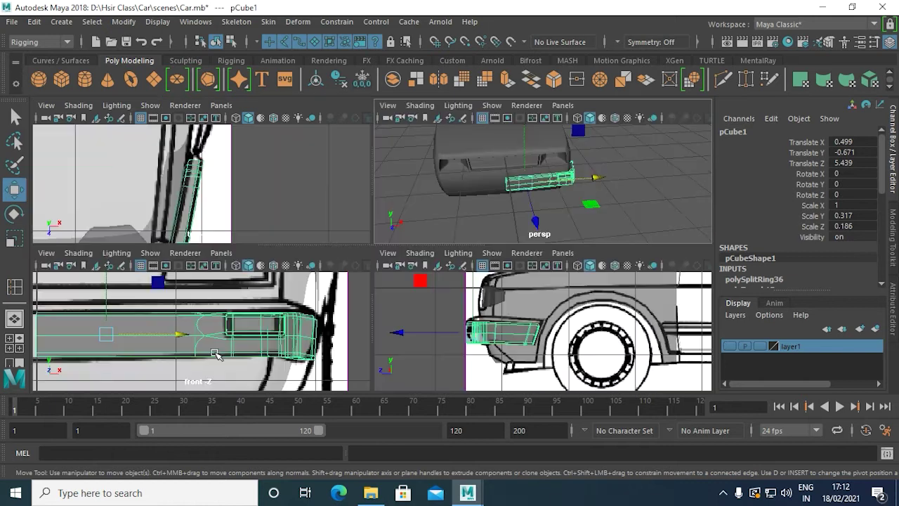
pyautogui.press('space')
pyautogui.press('f')
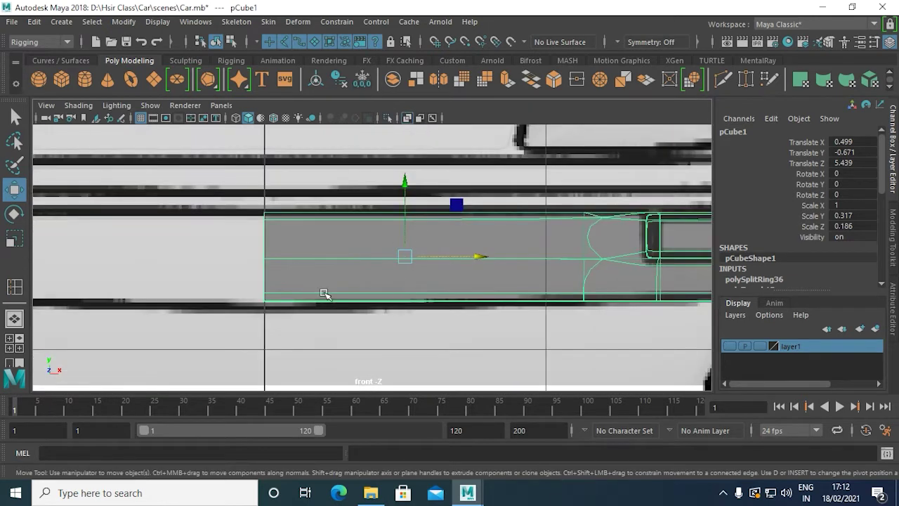
pyautogui.press('d')
pyautogui.moveTo(468, 255); pyautogui.dragTo(338, 281)
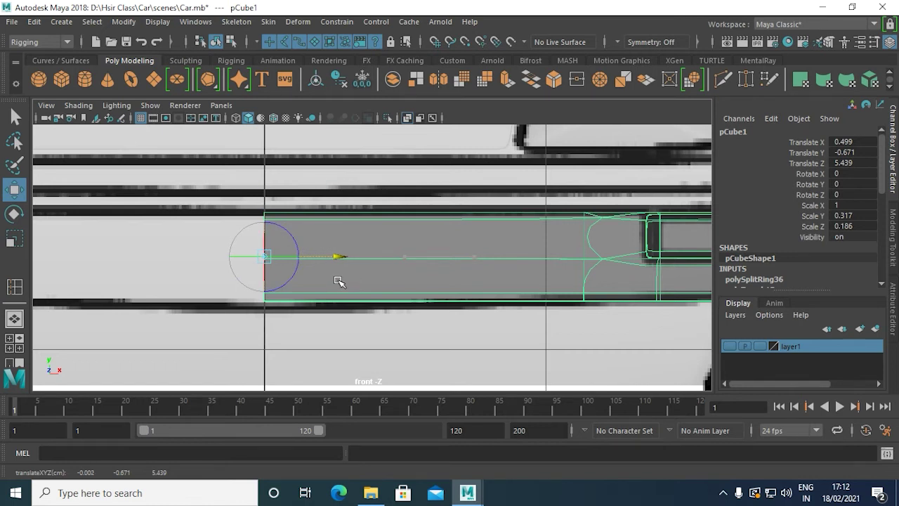
# Step: Snap the pivot onto the bumper's inner edge on the car's centre line
pyautogui.scroll(2, 316, 299)
pyautogui.scroll(2, 267, 305)
pyautogui.moveTo(220, 305)
pyautogui.keyDown('alt'); pyautogui.mouseDown(button='middle')
pyautogui.moveTo(425, 305)
pyautogui.moveTo(311, 321)
pyautogui.moveTo(358, 304)
pyautogui.mouseUp(button='middle'); pyautogui.keyUp('alt')
pyautogui.press('d')
pyautogui.moveTo(393, 244); pyautogui.dragTo(397, 245)
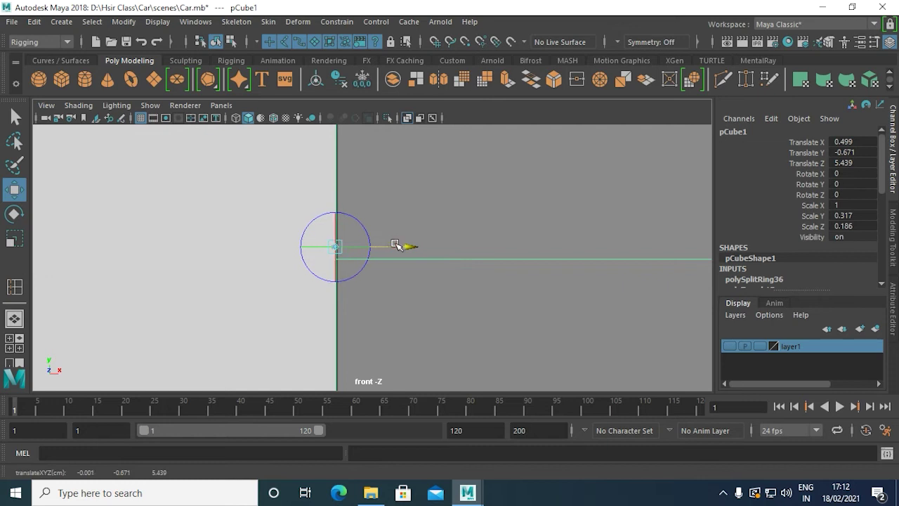
pyautogui.press('d')
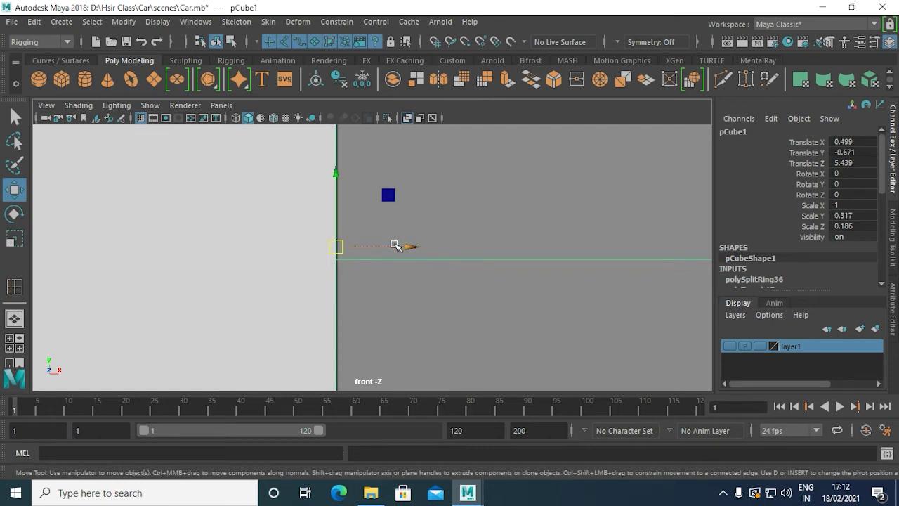
pyautogui.press('a')
pyautogui.press('space')
pyautogui.press('space')
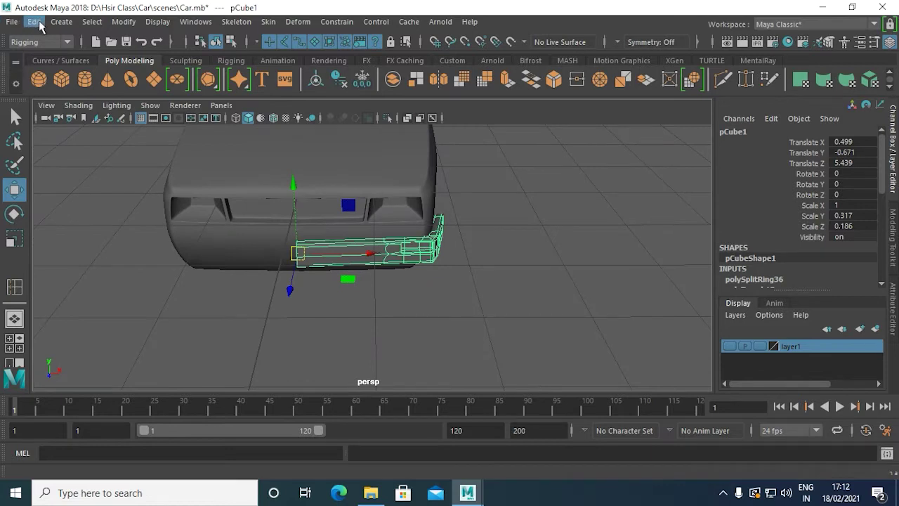
# Step: Duplicate Special the bumper as an Instance with Scale X -1 to mirror it
pyautogui.click(35, 21)
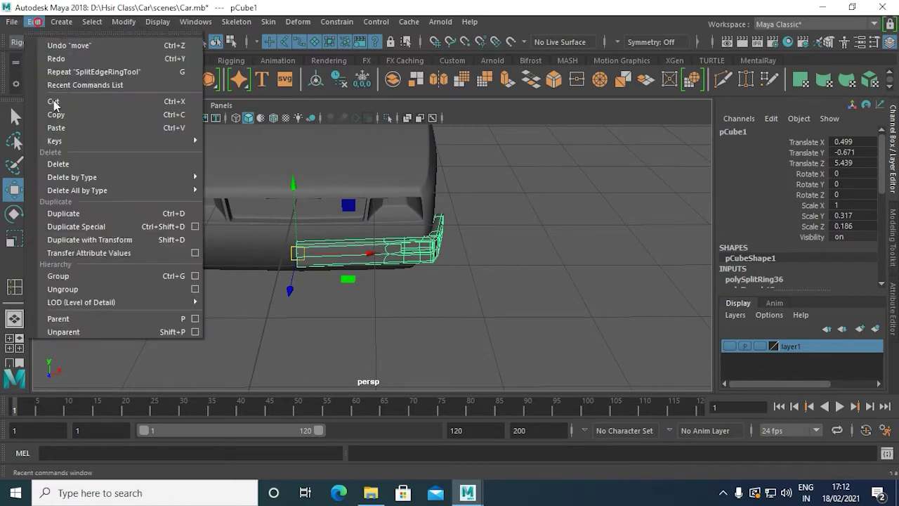
pyautogui.click(195, 227)
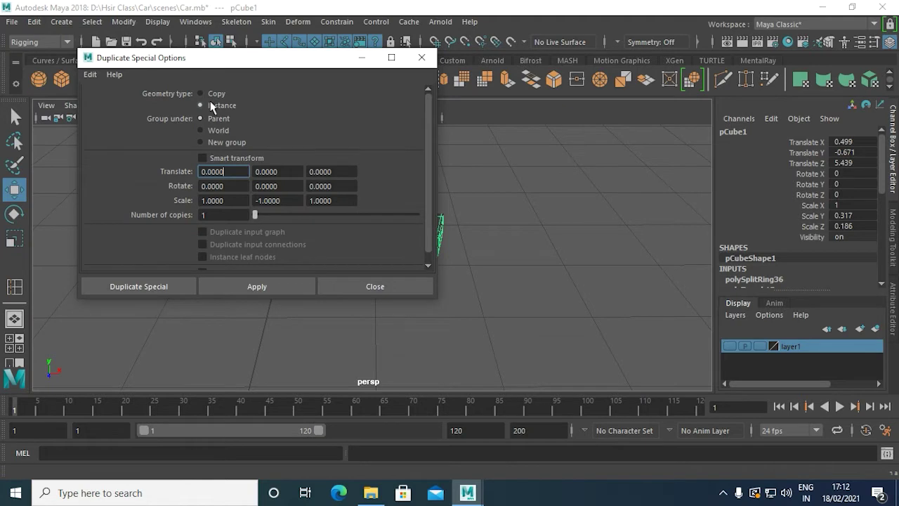
pyautogui.click(257, 201)
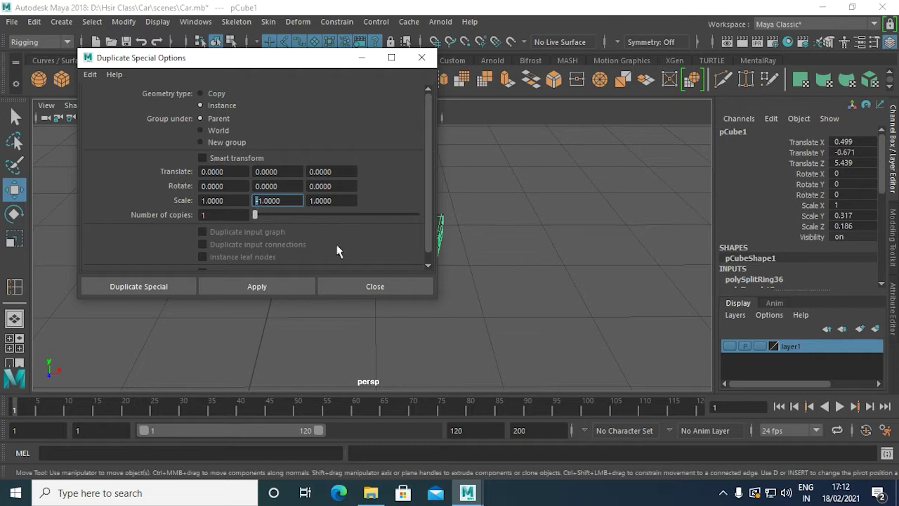
pyautogui.moveTo(303, 73); pyautogui.dragTo(675, 118)
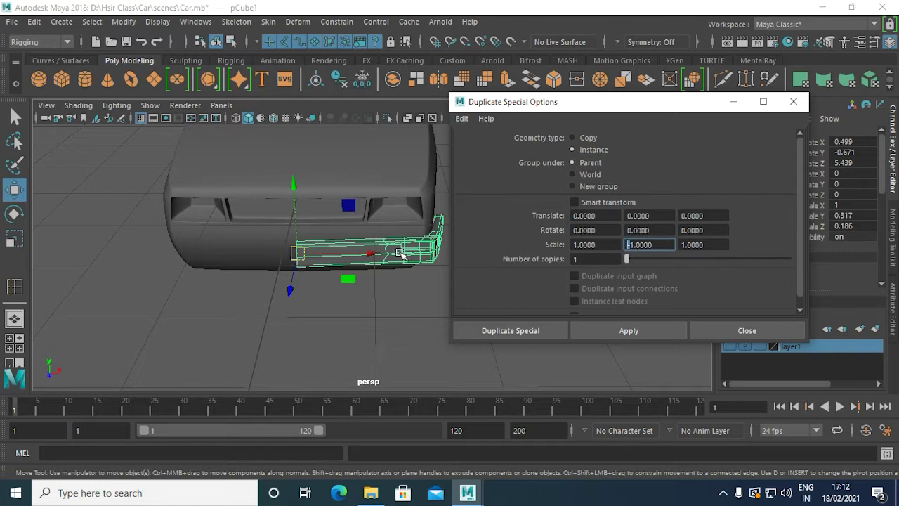
pyautogui.click(575, 246)
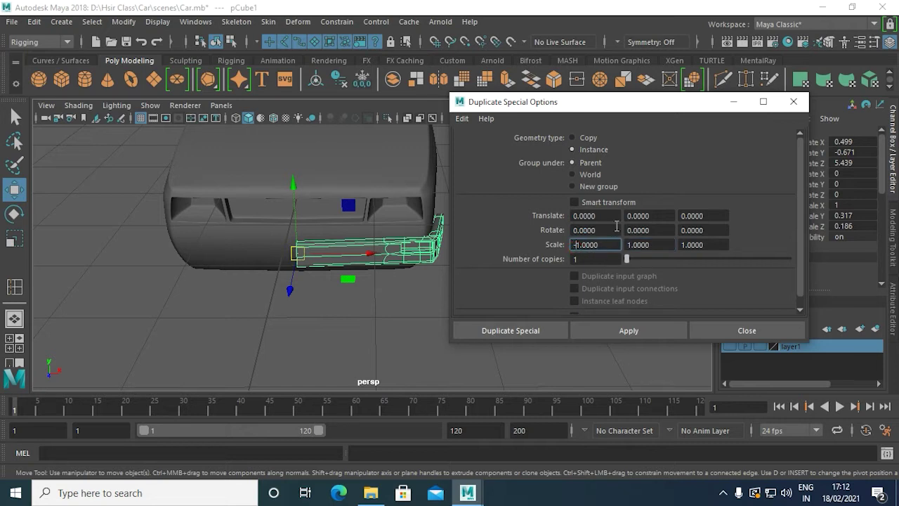
pyautogui.click(512, 327)
pyautogui.click(401, 325)
pyautogui.moveTo(401, 324)
pyautogui.keyDown('alt'); pyautogui.mouseDown()
pyautogui.moveTo(547, 306)
pyautogui.moveTo(513, 297)
pyautogui.moveTo(536, 315)
pyautogui.moveTo(559, 297)
pyautogui.moveTo(345, 337)
pyautogui.mouseUp(); pyautogui.keyUp('alt')
pyautogui.press('space')
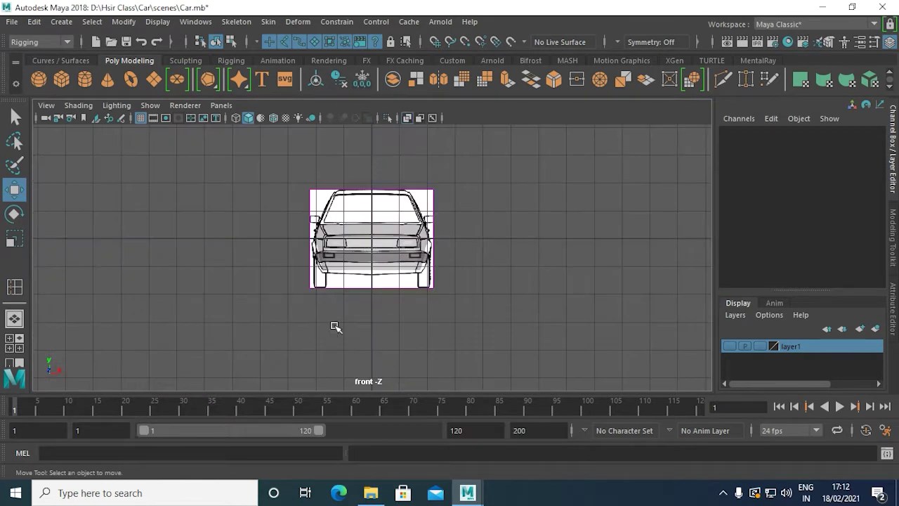
# Step: Select the fender panel pPlane1, zoom on the door area in the side view, and enter Vertex mode
pyautogui.scroll(2, 336, 324)
pyautogui.scroll(2, 337, 323)
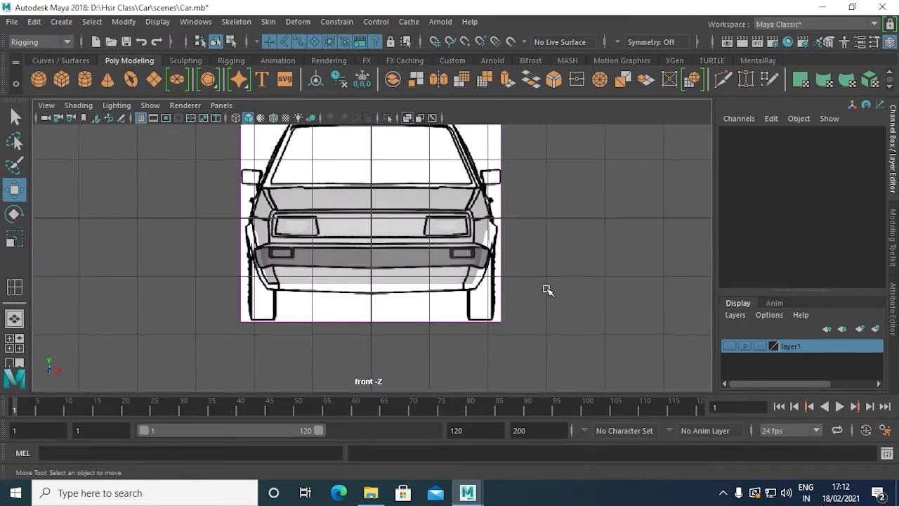
pyautogui.press('space')
pyautogui.press('space')
pyautogui.moveTo(592, 260)
pyautogui.keyDown('alt'); pyautogui.mouseDown()
pyautogui.moveTo(544, 293)
pyautogui.moveTo(476, 253)
pyautogui.mouseUp(); pyautogui.keyUp('alt')
pyautogui.click(475, 253)
pyautogui.moveTo(653, 291)
pyautogui.keyDown('alt'); pyautogui.mouseDown()
pyautogui.moveTo(638, 285)
pyautogui.moveTo(508, 309)
pyautogui.mouseUp(); pyautogui.keyUp('alt')
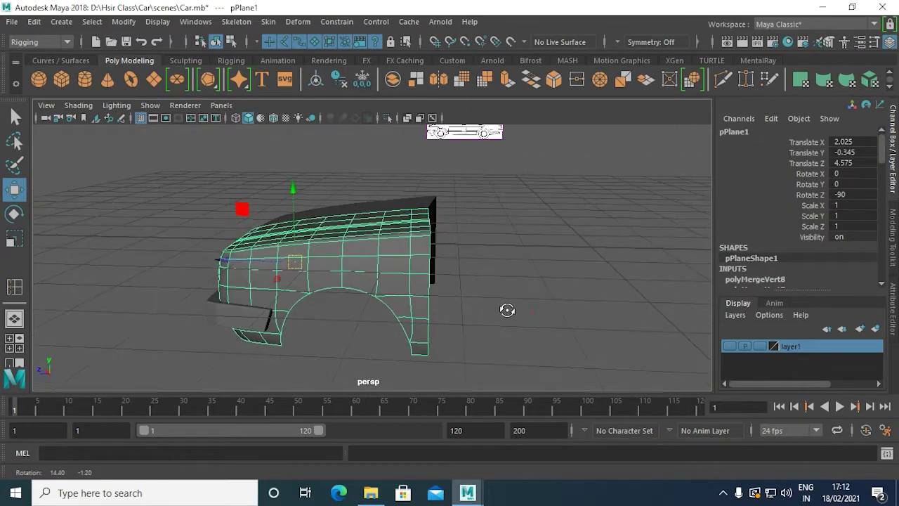
pyautogui.press('space')
pyautogui.press('space')
pyautogui.scroll(-3, 447, 297)
pyautogui.scroll(-1, 422, 311)
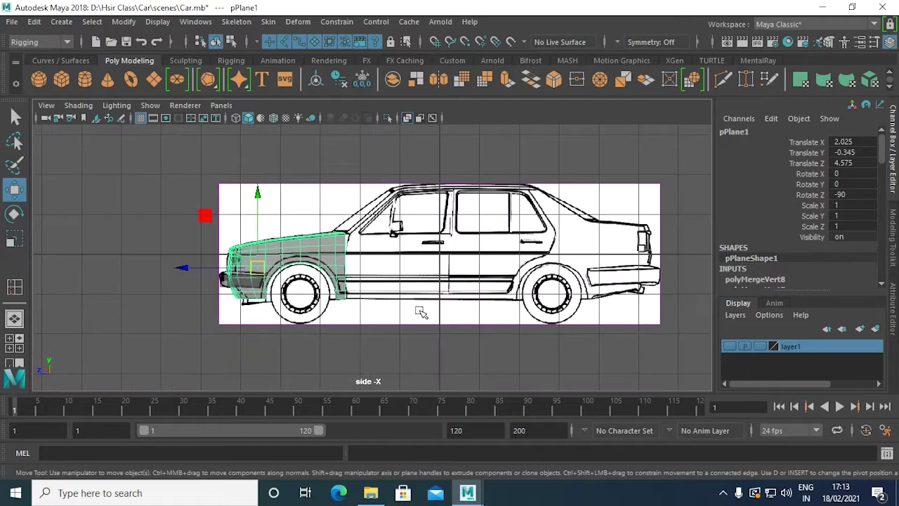
pyautogui.scroll(5, 406, 300)
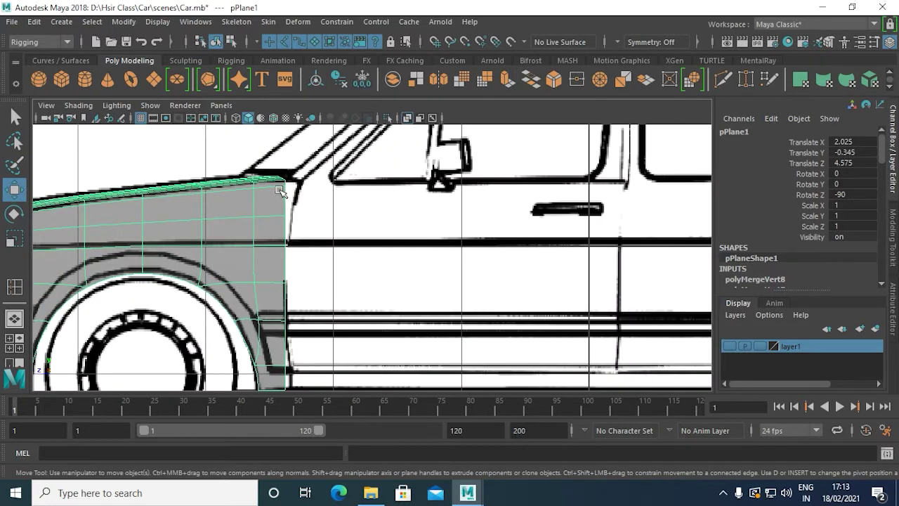
pyautogui.moveTo(276, 191); pyautogui.dragTo(276, 99, button='right')
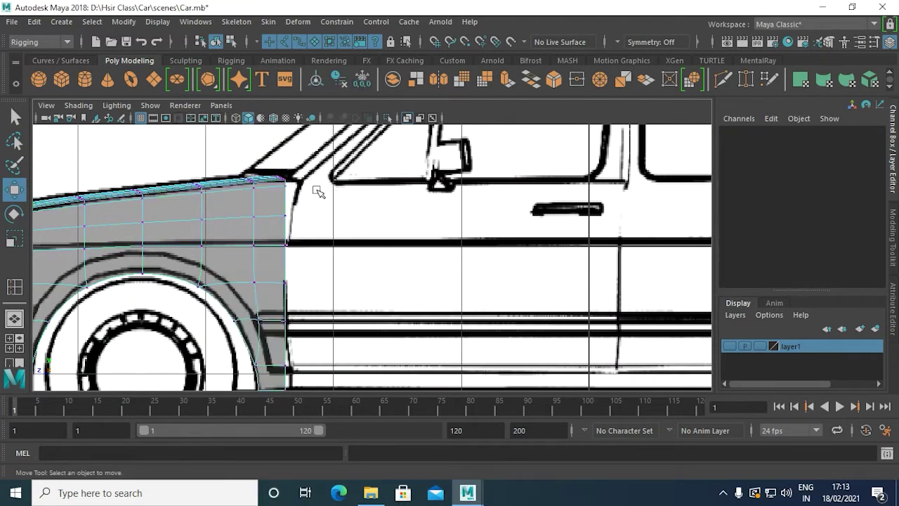
# Step: Select the fender's top row of hood vertices and lower them onto the blueprint's hood line
pyautogui.scroll(5, 207, 191)
pyautogui.moveTo(206, 191)
pyautogui.keyDown('alt'); pyautogui.mouseDown(button='middle')
pyautogui.moveTo(262, 357)
pyautogui.moveTo(347, 297)
pyautogui.moveTo(335, 344)
pyautogui.mouseUp(button='middle'); pyautogui.keyUp('alt')
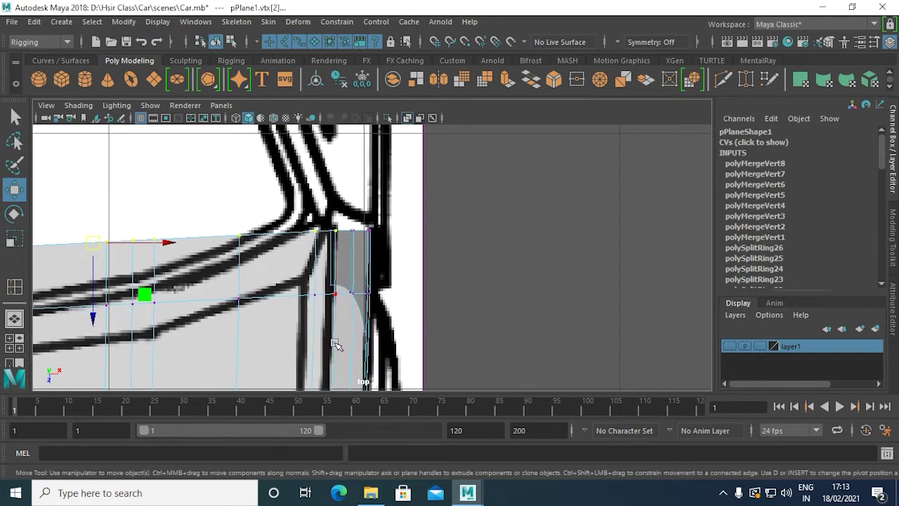
pyautogui.scroll(-3, 596, 215)
pyautogui.scroll(-2, 596, 215)
pyautogui.scroll(2, 305, 287)
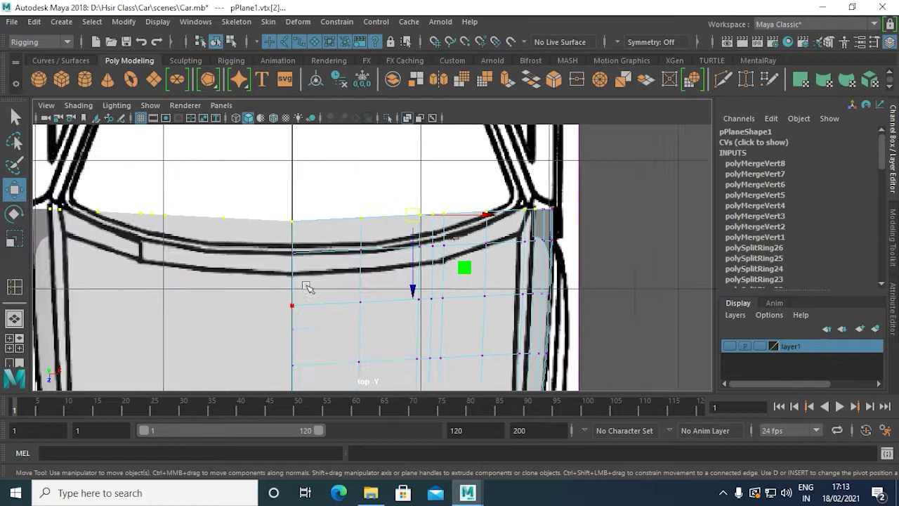
pyautogui.scroll(2, 263, 198)
pyautogui.moveTo(263, 198)
pyautogui.mouseDown()
pyautogui.moveTo(542, 222)
pyautogui.moveTo(532, 227)
pyautogui.mouseUp()
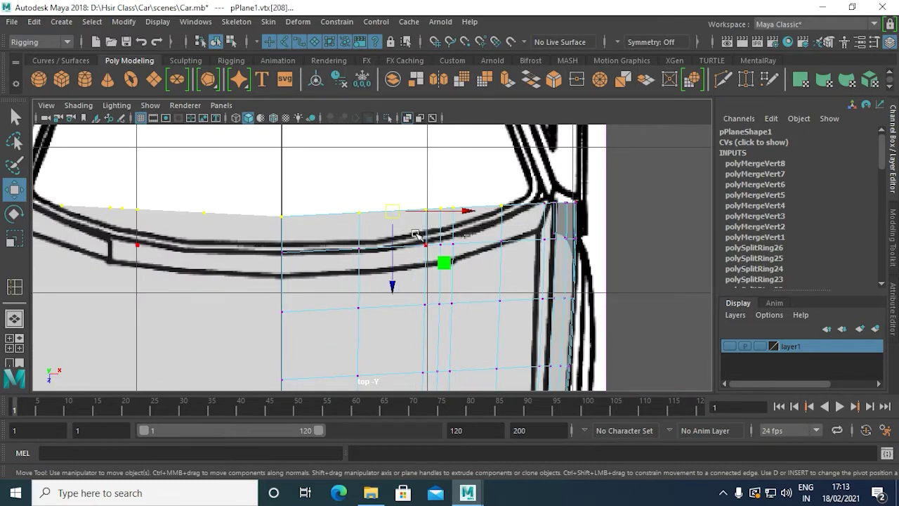
pyautogui.scroll(1, 379, 250)
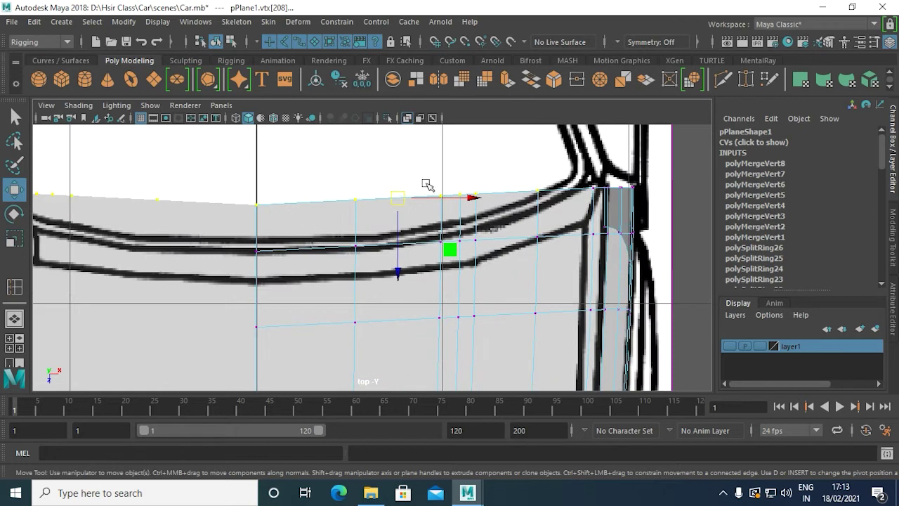
pyautogui.moveTo(400, 279); pyautogui.dragTo(407, 308)
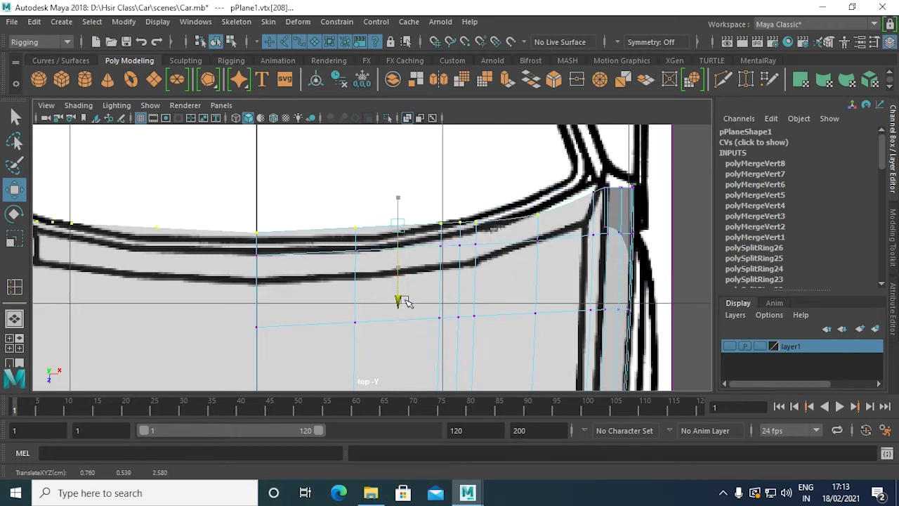
pyautogui.moveTo(407, 308); pyautogui.dragTo(402, 307)
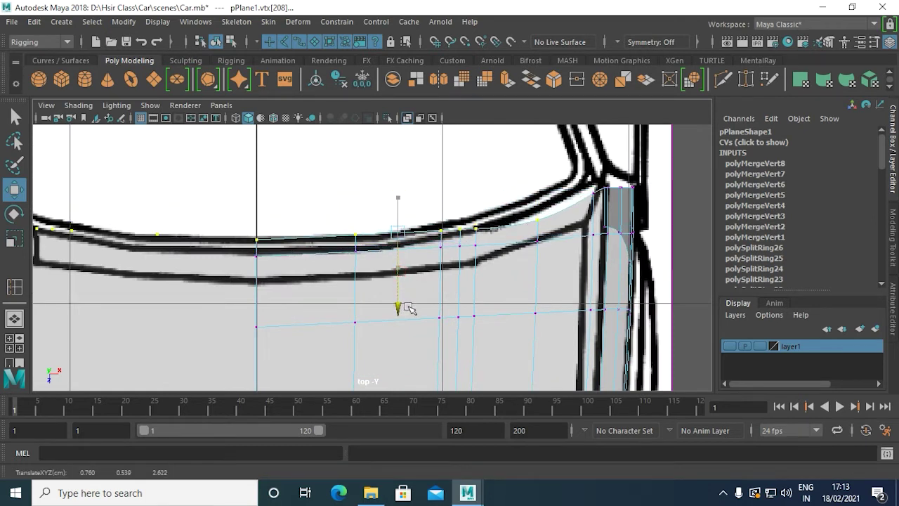
# Step: Raise the hood-edge vertices toward the windshield pillar onto the blueprint outline
pyautogui.moveTo(428, 214); pyautogui.dragTo(478, 241)
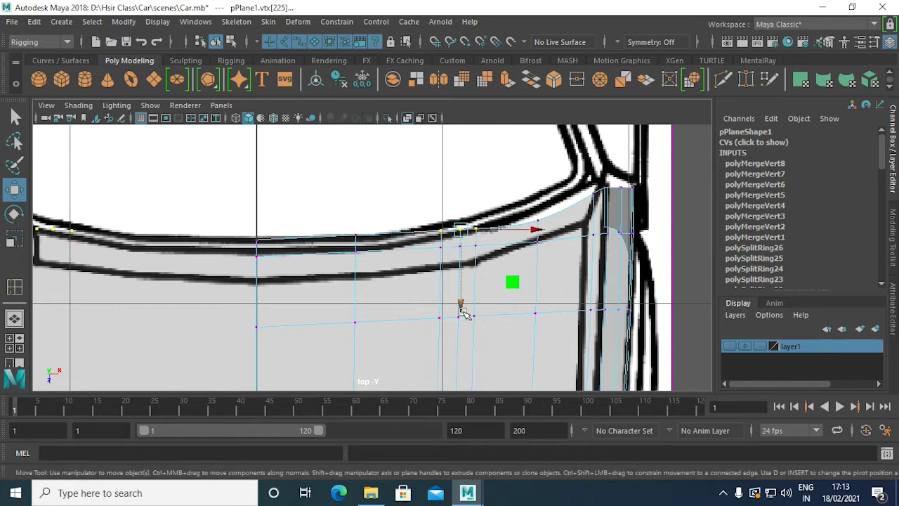
pyautogui.moveTo(463, 303); pyautogui.dragTo(461, 295)
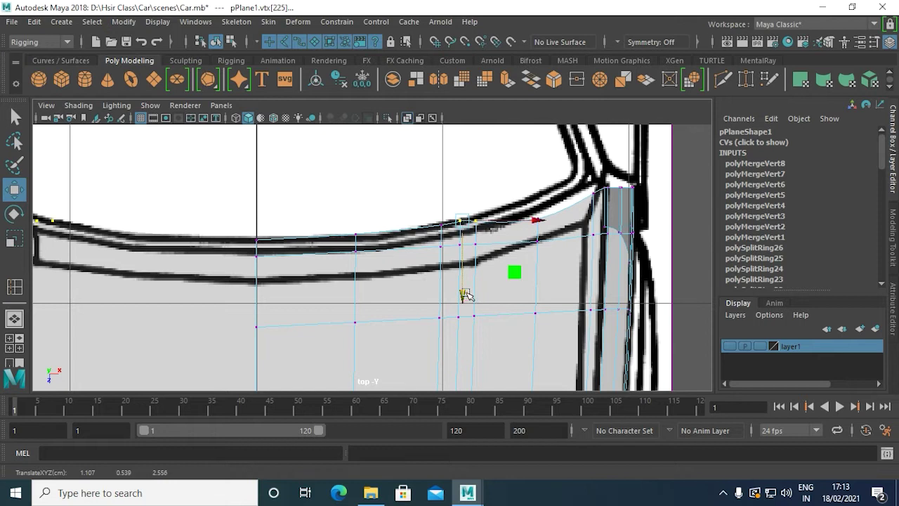
pyautogui.click(475, 223)
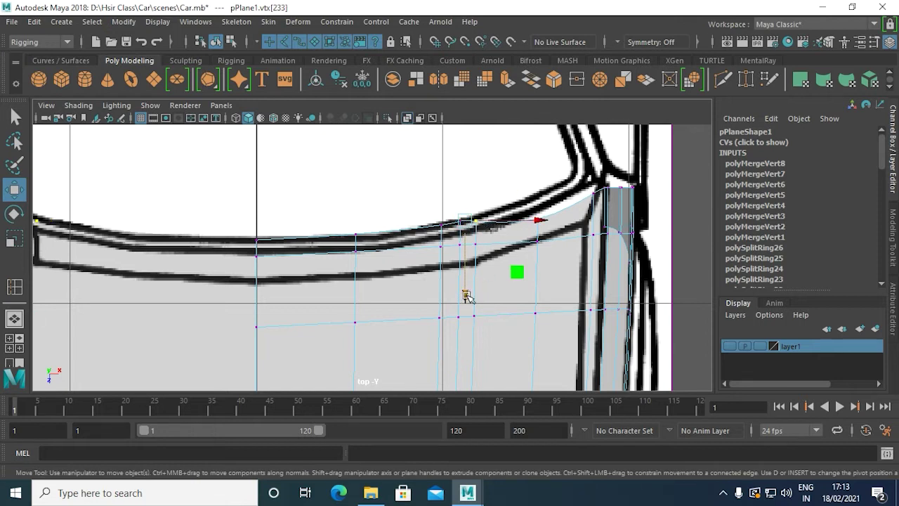
pyautogui.moveTo(466, 294); pyautogui.dragTo(475, 286)
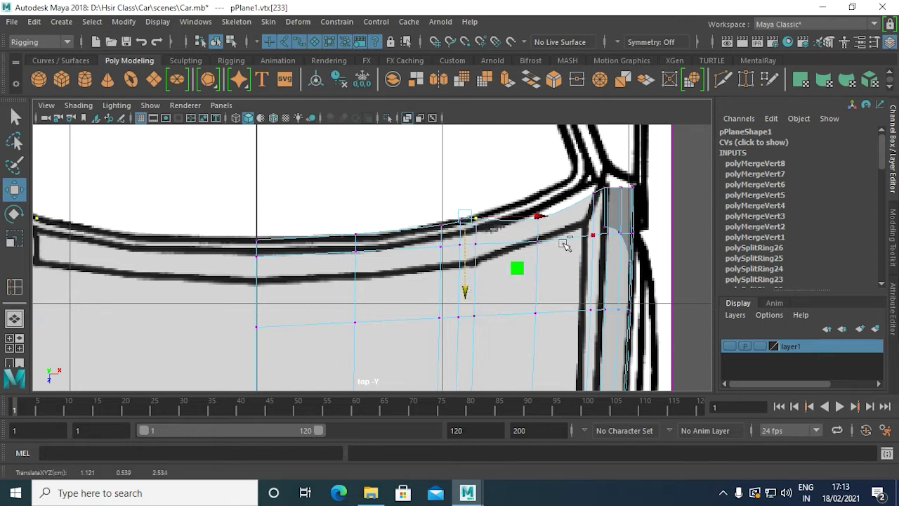
pyautogui.click(538, 215)
pyautogui.moveTo(540, 292); pyautogui.dragTo(546, 270)
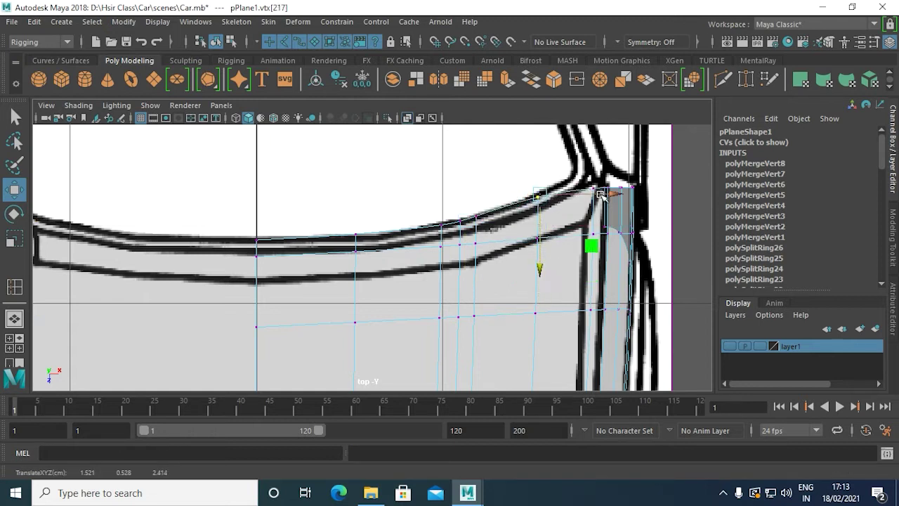
# Step: Slide the fender's rear top vertices left to match the side blueprint outline
pyautogui.press('space')
pyautogui.press('space')
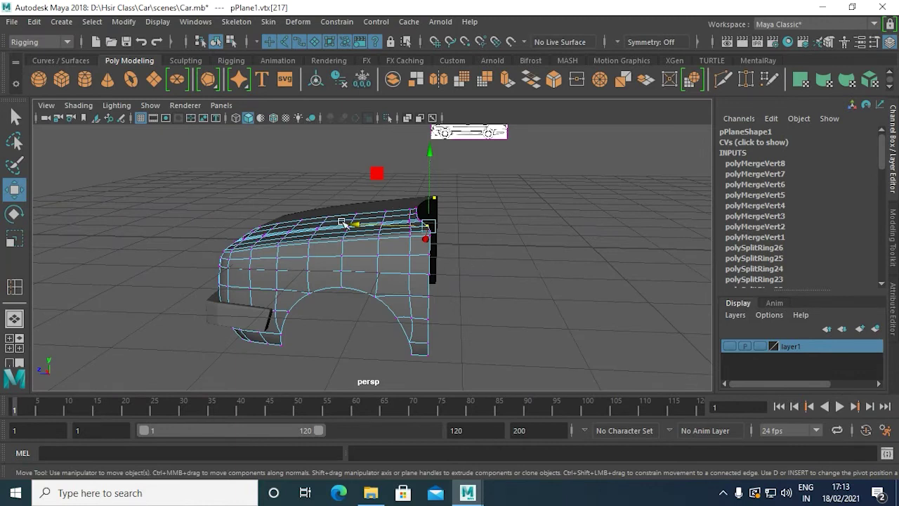
pyautogui.moveTo(388, 323)
pyautogui.keyDown('alt'); pyautogui.mouseDown()
pyautogui.moveTo(528, 325)
pyautogui.moveTo(440, 323)
pyautogui.mouseUp(); pyautogui.keyUp('alt')
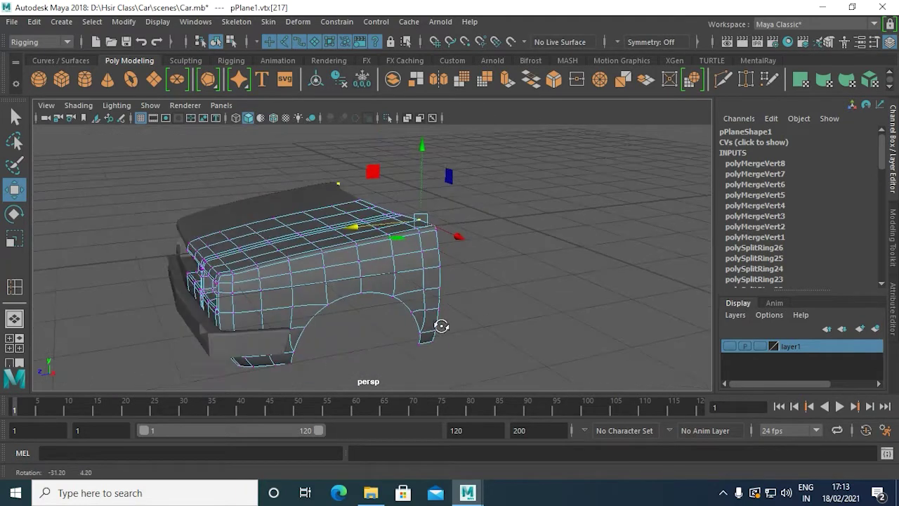
pyautogui.press('space')
pyautogui.press('space')
pyautogui.keyDown('alt'); pyautogui.moveTo(531, 294); pyautogui.dragTo(501, 282, button='middle'); pyautogui.keyUp('alt')
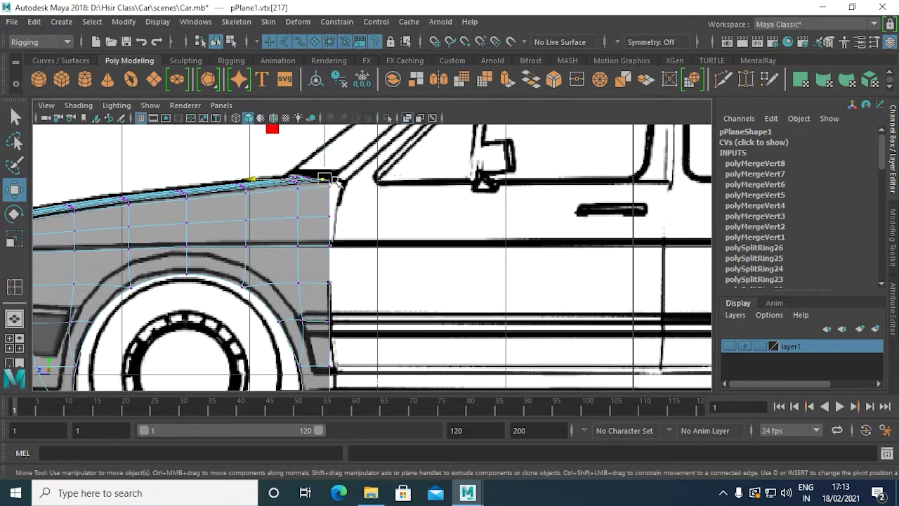
pyautogui.moveTo(338, 187); pyautogui.dragTo(281, 183)
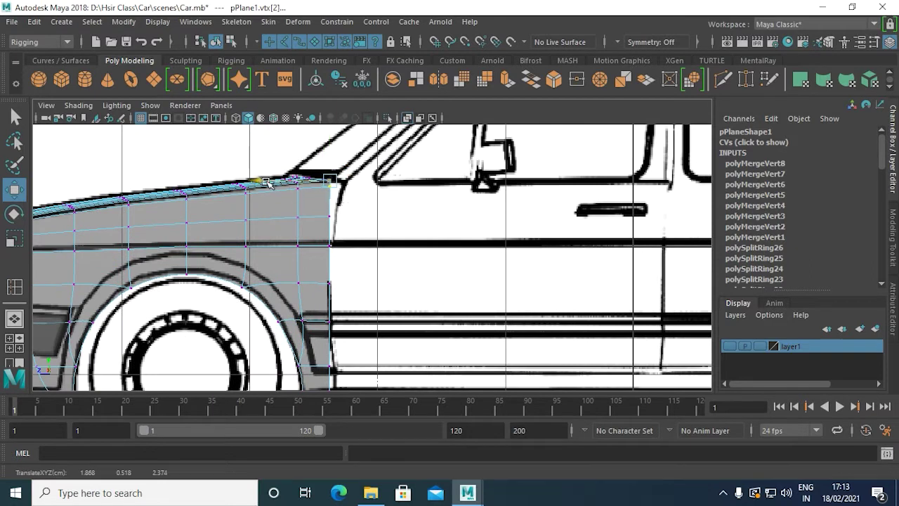
pyautogui.moveTo(338, 217); pyautogui.dragTo(297, 219)
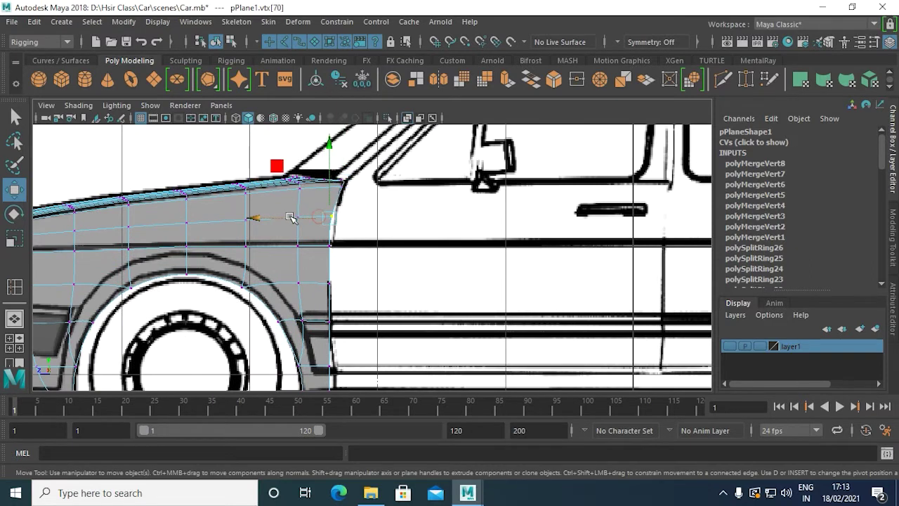
# Step: Select the fender's lower rear vertices down by the wheel arch
pyautogui.click(330, 244)
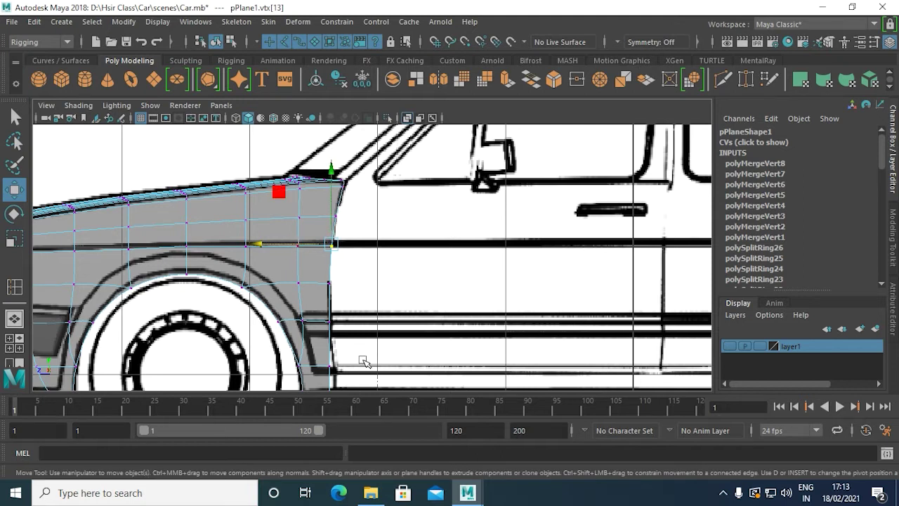
pyautogui.keyDown('alt'); pyautogui.moveTo(363, 361); pyautogui.dragTo(312, 309, button='middle'); pyautogui.keyUp('alt')
pyautogui.moveTo(346, 349); pyautogui.dragTo(345, 347)
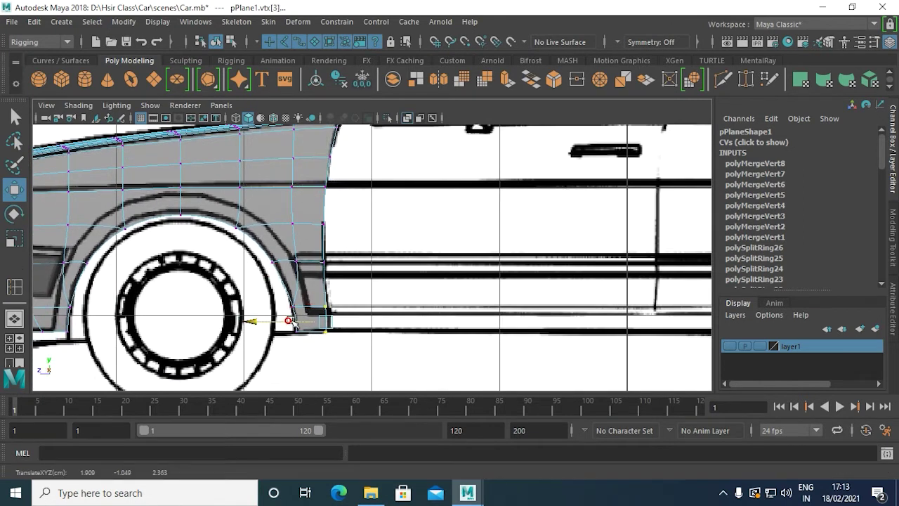
pyautogui.scroll(2, 376, 244)
# Step: Orbit the fender in perspective and frame it in the side view
pyautogui.press('space')
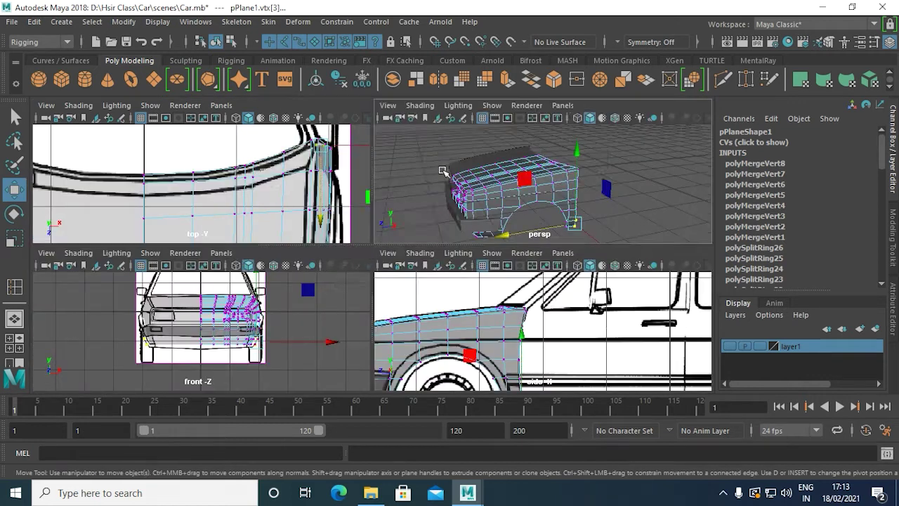
pyautogui.press('space')
pyautogui.keyDown('alt'); pyautogui.moveTo(432, 251); pyautogui.dragTo(421, 287); pyautogui.keyUp('alt')
pyautogui.scroll(2, 419, 285)
pyautogui.scroll(2, 429, 280)
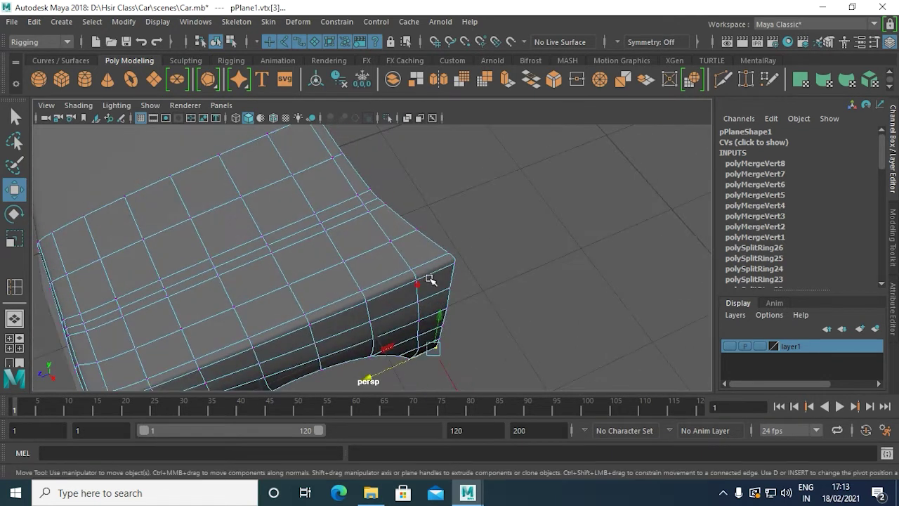
pyautogui.moveTo(577, 248)
pyautogui.keyDown('alt'); pyautogui.mouseDown()
pyautogui.moveTo(353, 349)
pyautogui.moveTo(339, 287)
pyautogui.moveTo(290, 306)
pyautogui.mouseUp(); pyautogui.keyUp('alt')
pyautogui.press('space')
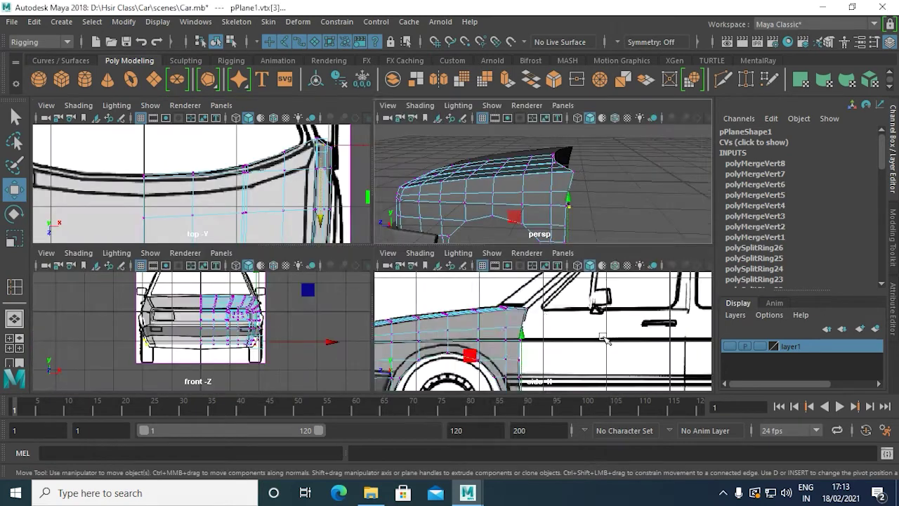
pyautogui.press('space')
pyautogui.keyDown('alt'); pyautogui.moveTo(391, 226); pyautogui.dragTo(385, 203, button='middle'); pyautogui.keyUp('alt')
pyautogui.press('space')
pyautogui.press('space')
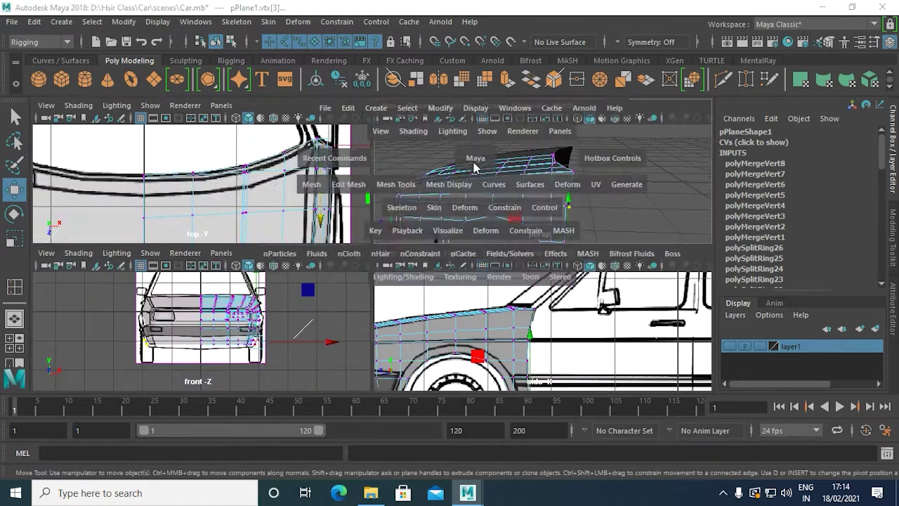
pyautogui.keyDown('alt'); pyautogui.moveTo(445, 281); pyautogui.dragTo(546, 331); pyautogui.keyUp('alt')
pyautogui.press('space')
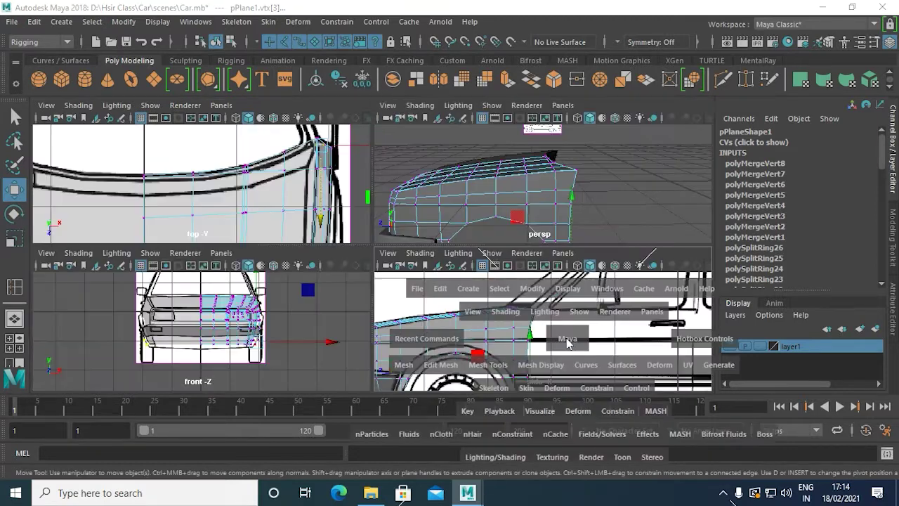
pyautogui.press('space')
pyautogui.keyDown('alt'); pyautogui.moveTo(485, 301); pyautogui.dragTo(440, 297, button='middle'); pyautogui.keyUp('alt')
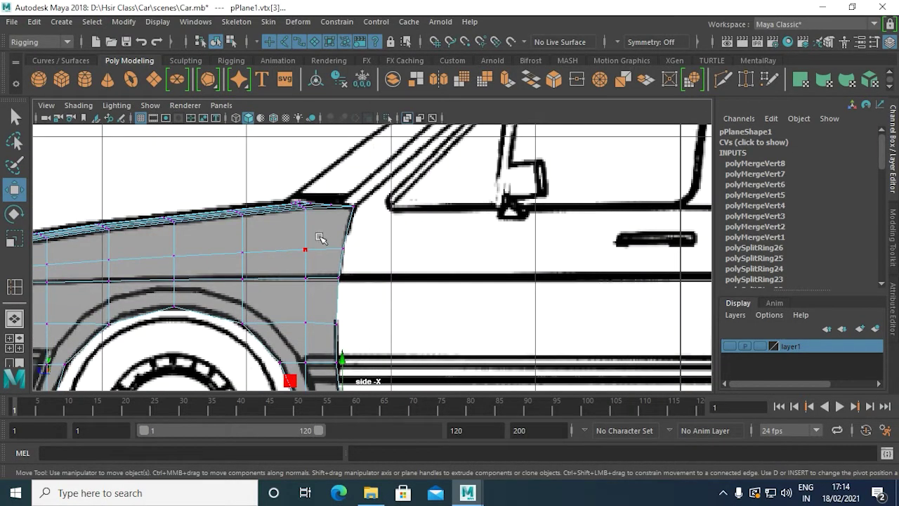
pyautogui.scroll(-3, 366, 242)
pyautogui.scroll(-3, 395, 222)
# Step: In edge mode, select the fender's rear vertical edge column and move it down onto the door seam
pyautogui.moveTo(337, 99)
pyautogui.mouseDown(button='right')
pyautogui.moveTo(325, 78)
pyautogui.moveTo(356, 193)
pyautogui.mouseUp(button='right')
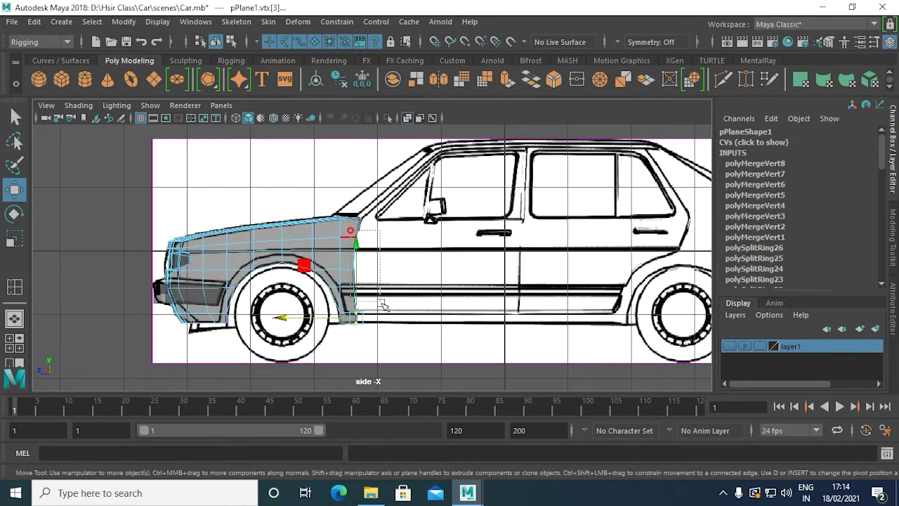
pyautogui.press('F10')
pyautogui.moveTo(291, 183); pyautogui.dragTo(351, 347)
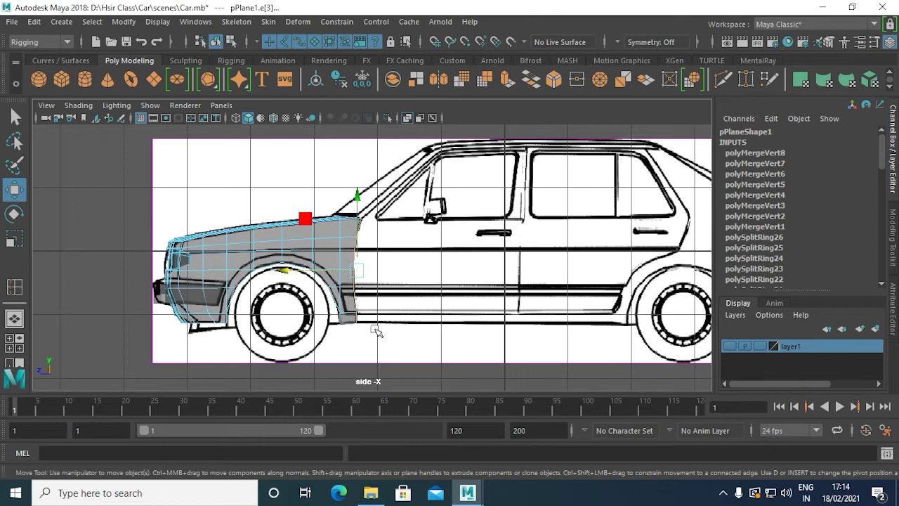
pyautogui.press('space')
pyautogui.press('space')
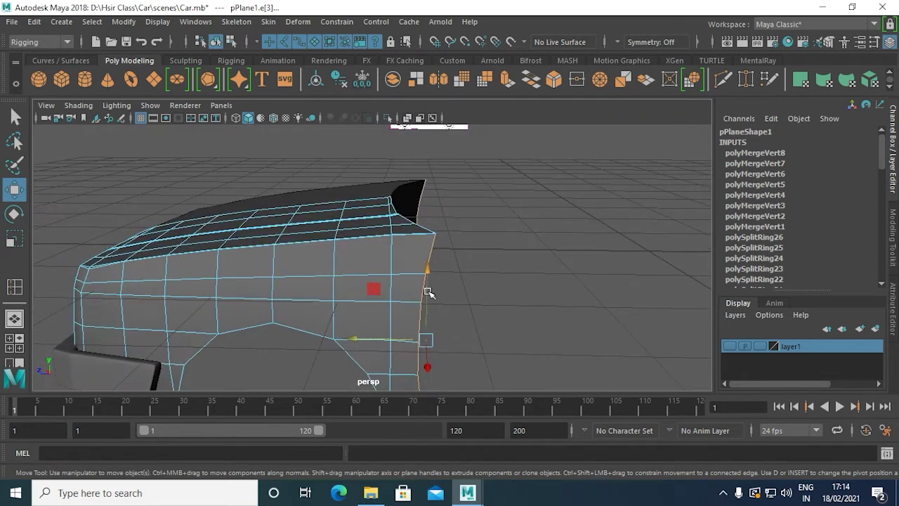
pyautogui.moveTo(493, 337)
pyautogui.keyDown('alt'); pyautogui.mouseDown()
pyautogui.moveTo(462, 281)
pyautogui.moveTo(474, 301)
pyautogui.mouseUp(); pyautogui.keyUp('alt')
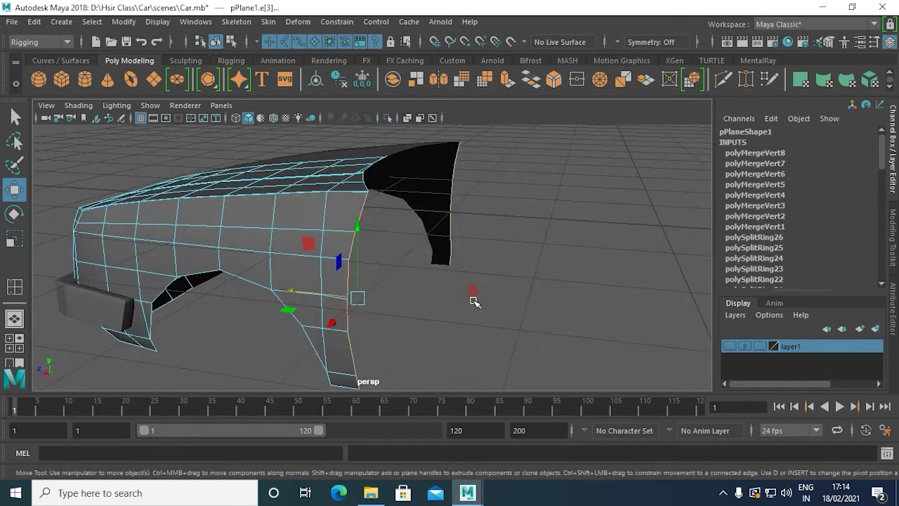
pyautogui.moveTo(353, 251); pyautogui.dragTo(359, 378, button='middle')
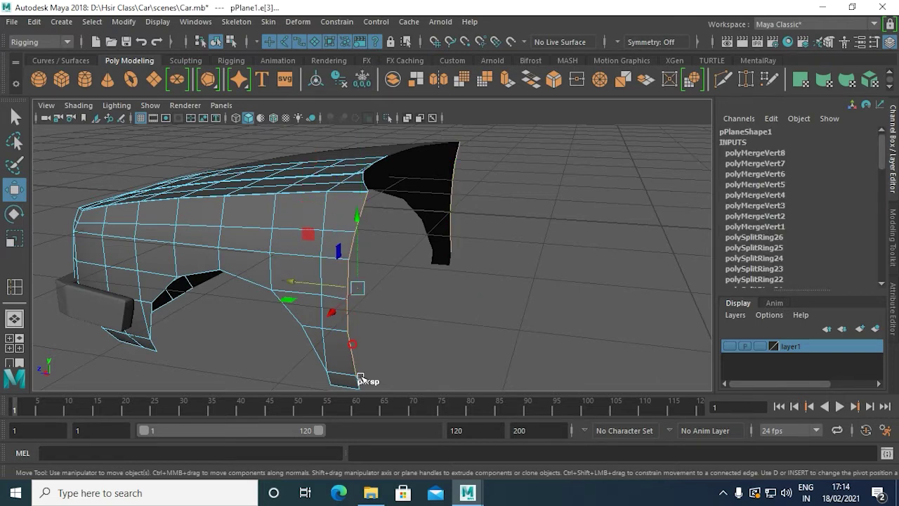
pyautogui.moveTo(431, 327)
pyautogui.keyDown('alt'); pyautogui.mouseDown()
pyautogui.moveTo(468, 305)
pyautogui.moveTo(534, 315)
pyautogui.moveTo(542, 336)
pyautogui.mouseUp(); pyautogui.keyUp('alt')
pyautogui.press('space')
pyautogui.press('space')
pyautogui.keyDown('alt'); pyautogui.moveTo(568, 321); pyautogui.dragTo(446, 260, button='middle'); pyautogui.keyUp('alt')
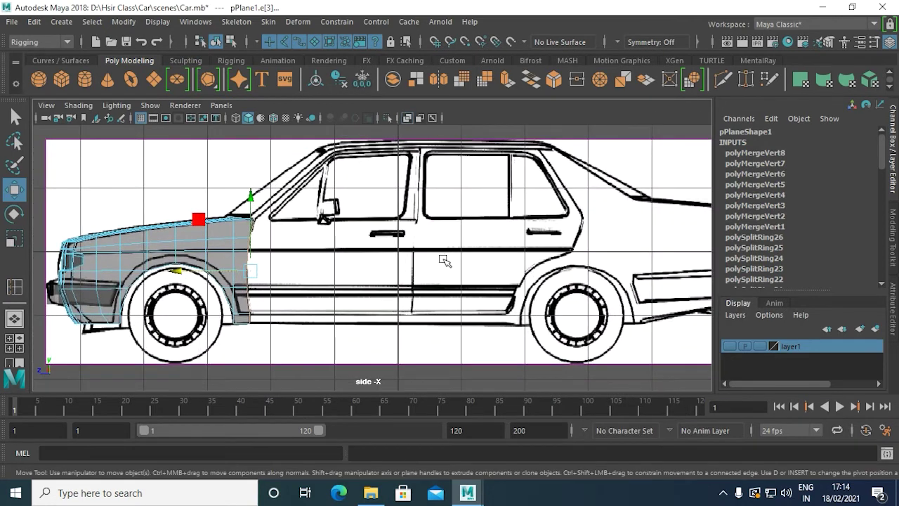
# Step: Extrude the fender's rear edges and slide the new edges back toward the door
pyautogui.click(505, 82)
pyautogui.keyDown('alt'); pyautogui.moveTo(283, 249); pyautogui.dragTo(251, 254, button='middle'); pyautogui.keyUp('alt')
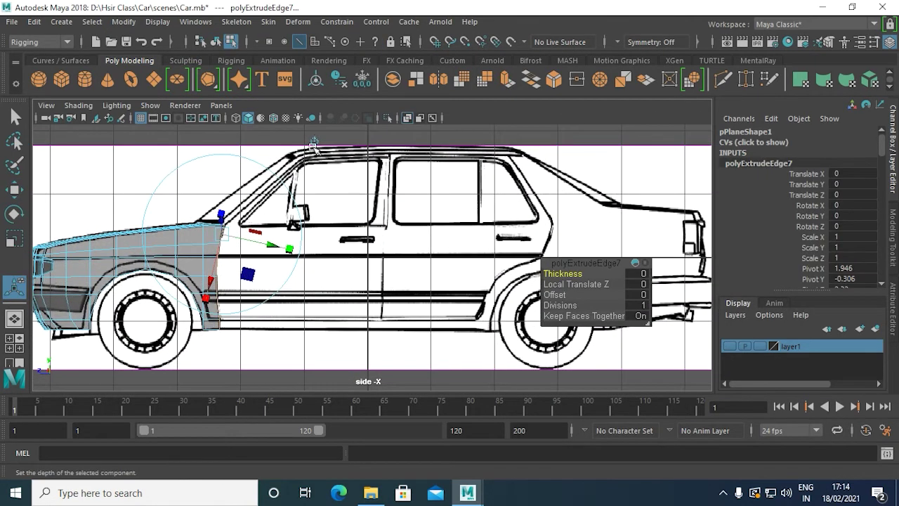
pyautogui.moveTo(169, 275); pyautogui.dragTo(195, 266)
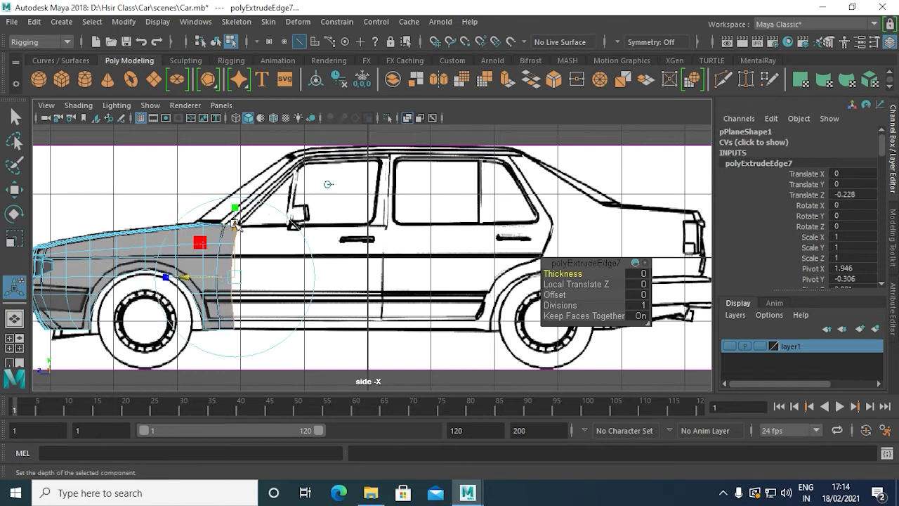
pyautogui.scroll(5, 236, 225)
pyautogui.scroll(-2, 304, 274)
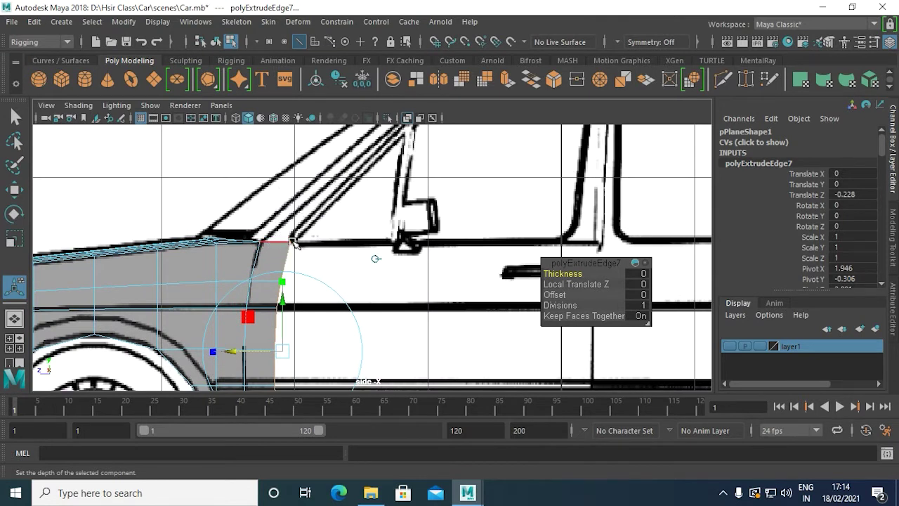
pyautogui.scroll(-5, 467, 257)
pyautogui.scroll(-1, 449, 309)
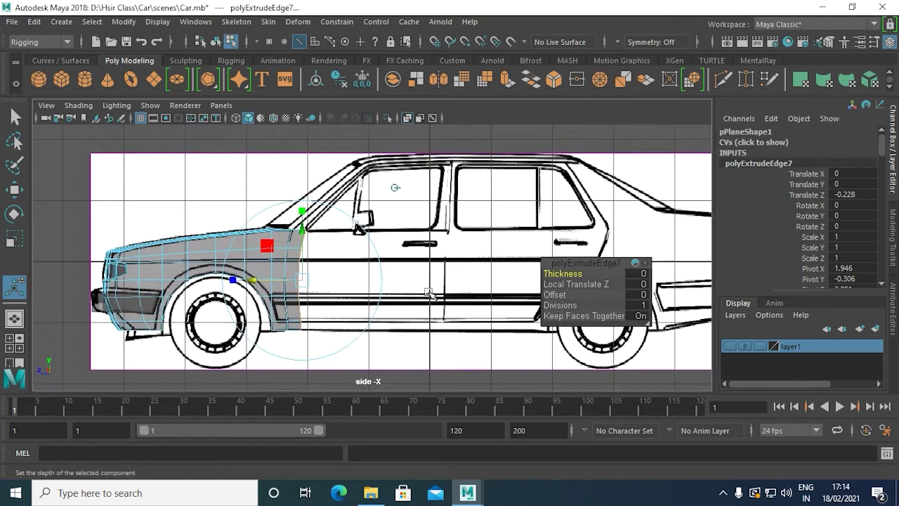
# Step: Extrude the panel edge back along the door (polyExtrudeEdge8), offset 0.045 in X from the top view
pyautogui.click(507, 83)
pyautogui.keyDown('alt'); pyautogui.moveTo(395, 144); pyautogui.dragTo(342, 181, button='middle'); pyautogui.keyUp('alt')
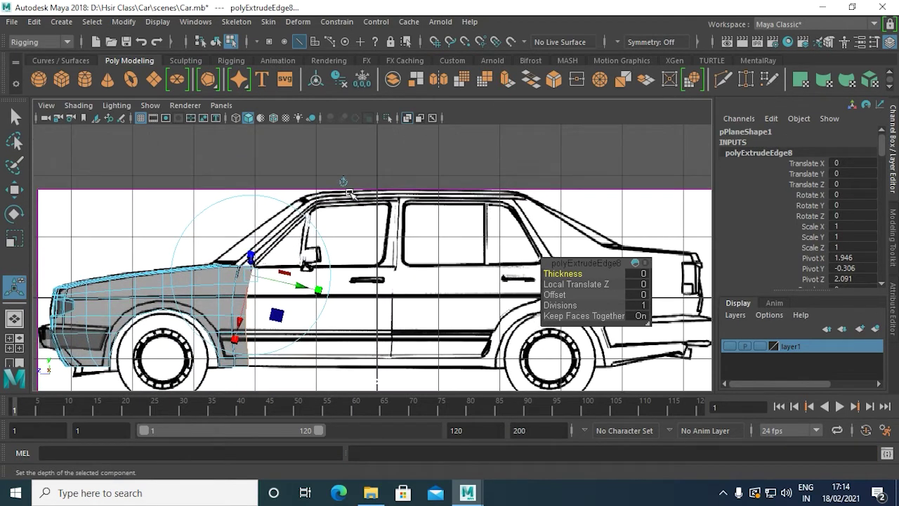
pyautogui.moveTo(203, 324); pyautogui.dragTo(314, 316)
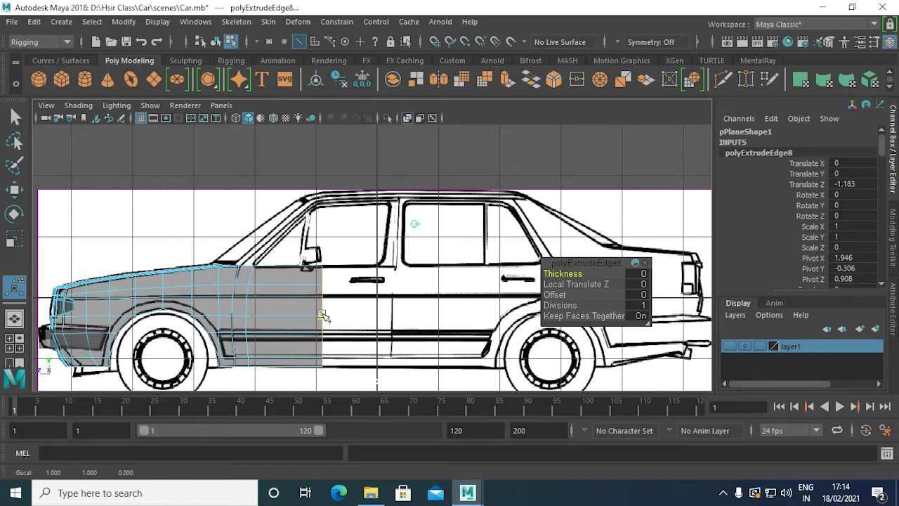
pyautogui.press('space')
pyautogui.scroll(5, 220, 231)
pyautogui.keyDown('alt'); pyautogui.moveTo(221, 231); pyautogui.dragTo(229, 391, button='middle'); pyautogui.keyUp('alt')
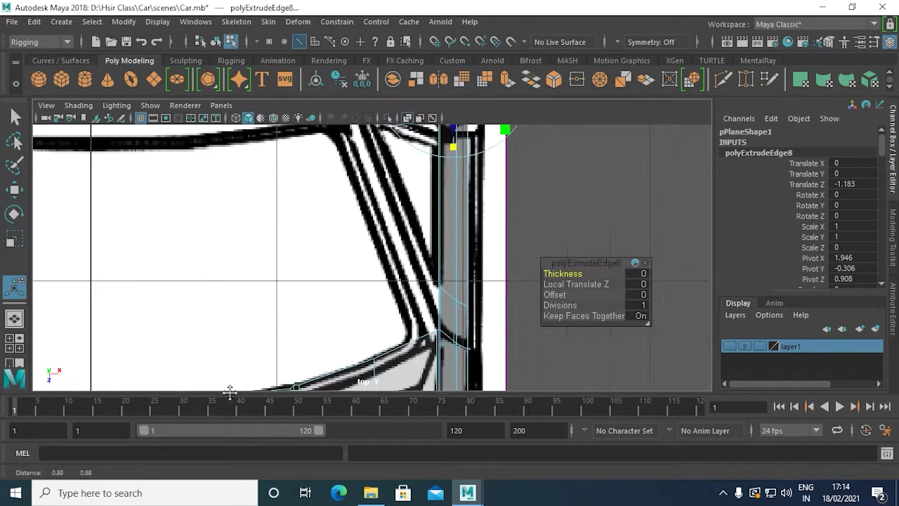
pyautogui.scroll(-5, 433, 231)
pyautogui.scroll(2, 375, 305)
pyautogui.scroll(3, 370, 325)
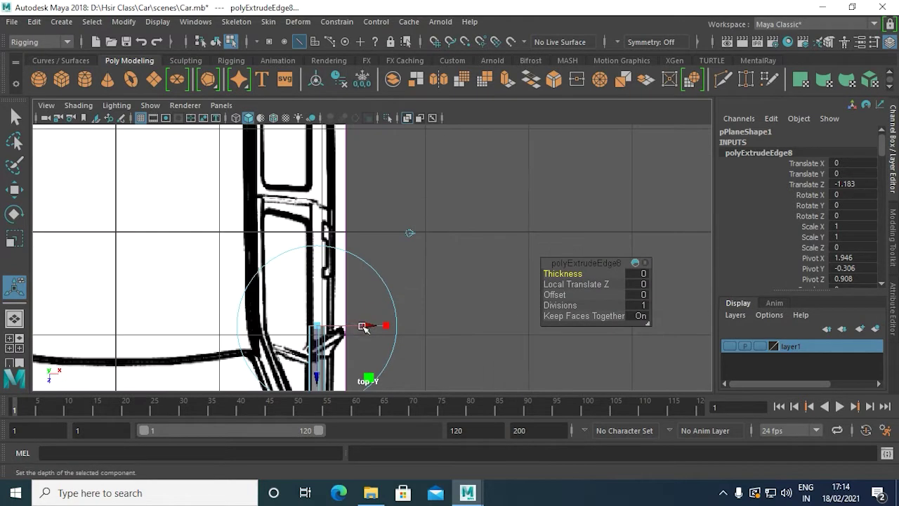
pyautogui.moveTo(363, 326); pyautogui.dragTo(368, 327)
pyautogui.moveTo(410, 384)
pyautogui.keyDown('alt'); pyautogui.mouseDown(button='middle')
pyautogui.moveTo(420, 198)
pyautogui.moveTo(391, 263)
pyautogui.mouseUp(button='middle'); pyautogui.keyUp('alt')
pyautogui.press('space')
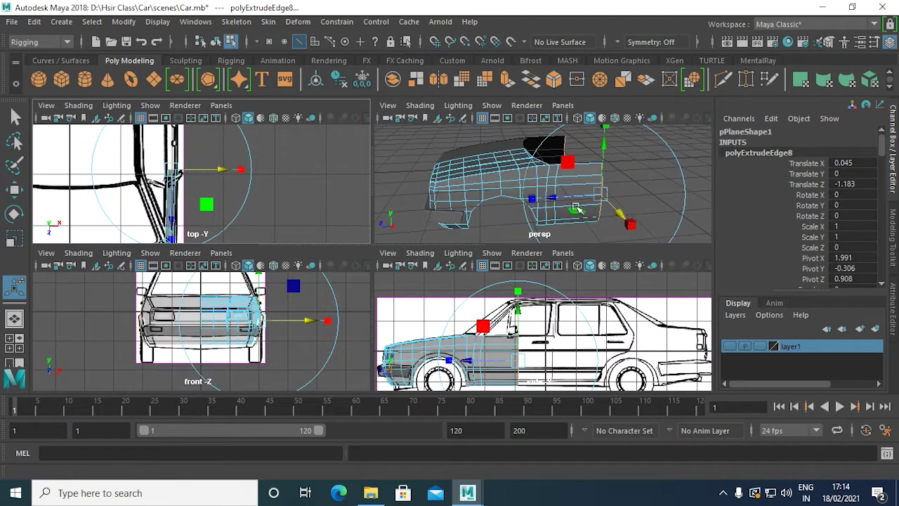
pyautogui.press('space')
pyautogui.press('space')
pyautogui.press('space')
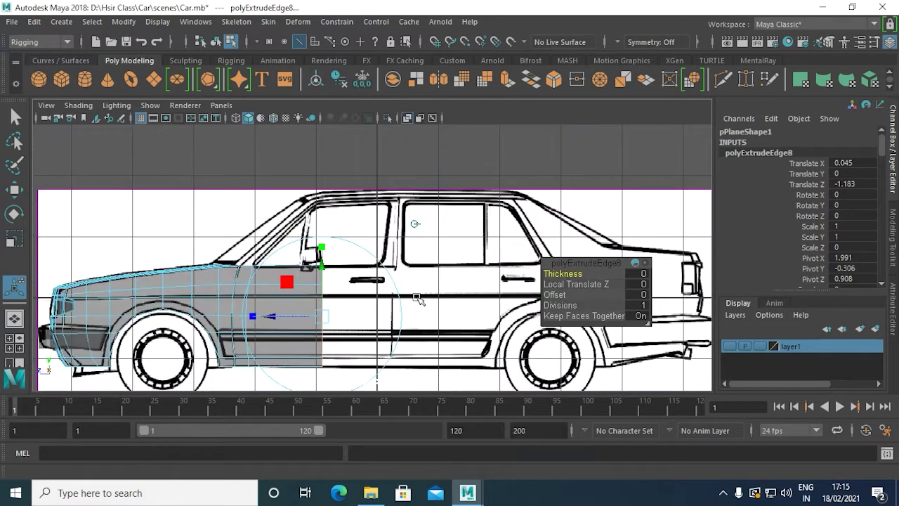
# Step: Extrude the panel's rear edge rearward again and nudge it outward in X in the top view
pyautogui.click(507, 83)
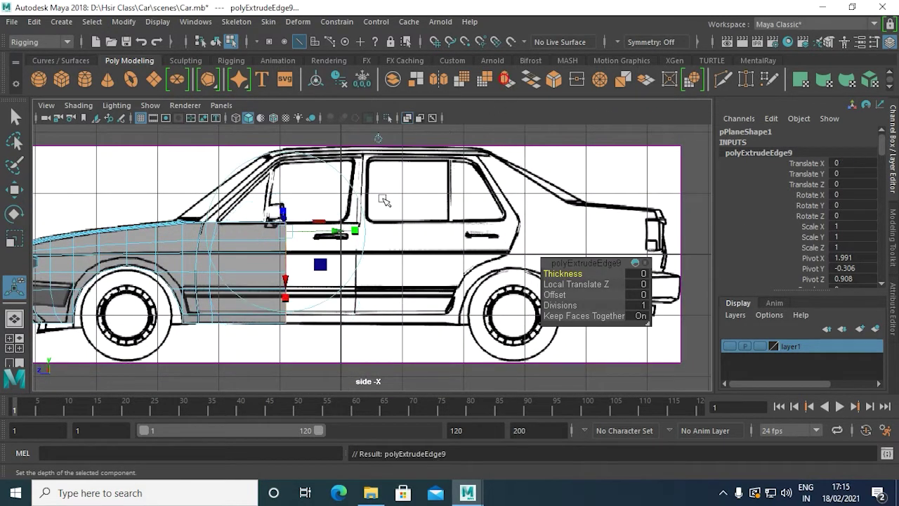
pyautogui.scroll(3, 379, 139)
pyautogui.moveTo(193, 280); pyautogui.dragTo(302, 283)
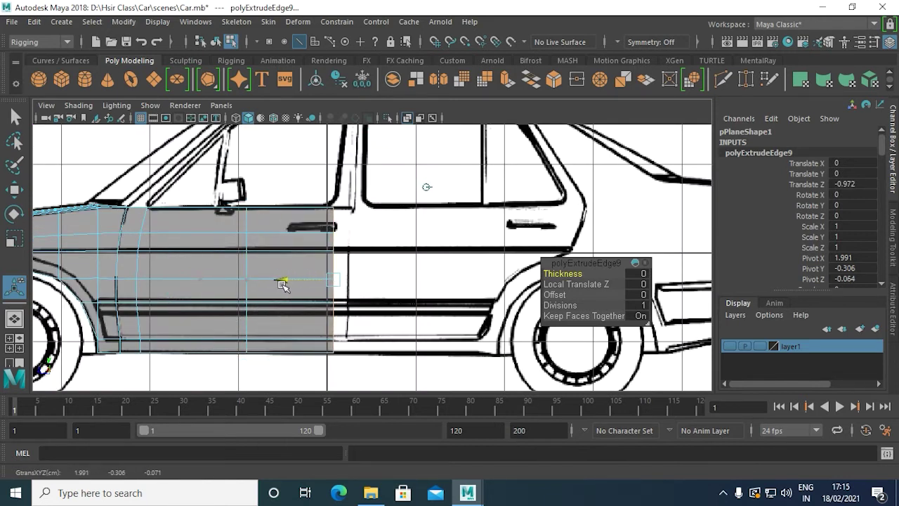
pyautogui.keyDown('alt'); pyautogui.moveTo(302, 284); pyautogui.dragTo(335, 269, button='middle'); pyautogui.keyUp('alt')
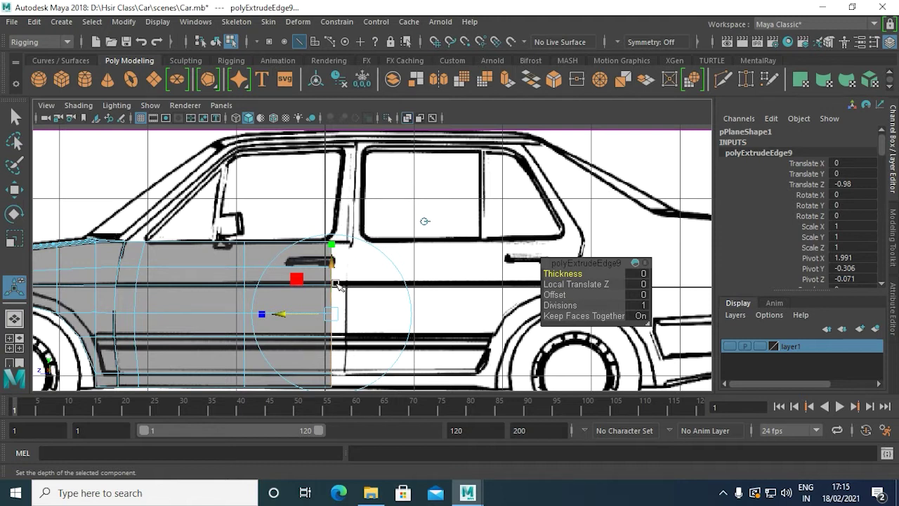
pyautogui.keyDown('alt'); pyautogui.moveTo(336, 284); pyautogui.dragTo(357, 201, button='middle'); pyautogui.keyUp('alt')
pyautogui.press('space')
pyautogui.moveTo(356, 201); pyautogui.dragTo(184, 168)
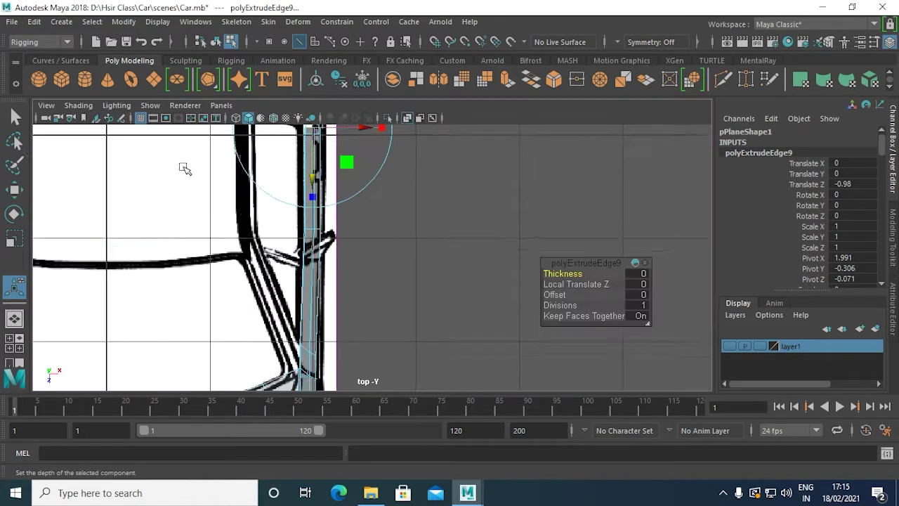
pyautogui.keyDown('alt'); pyautogui.moveTo(184, 168); pyautogui.dragTo(332, 285, button='middle'); pyautogui.keyUp('alt')
pyautogui.moveTo(344, 272); pyautogui.dragTo(349, 272)
pyautogui.press('space')
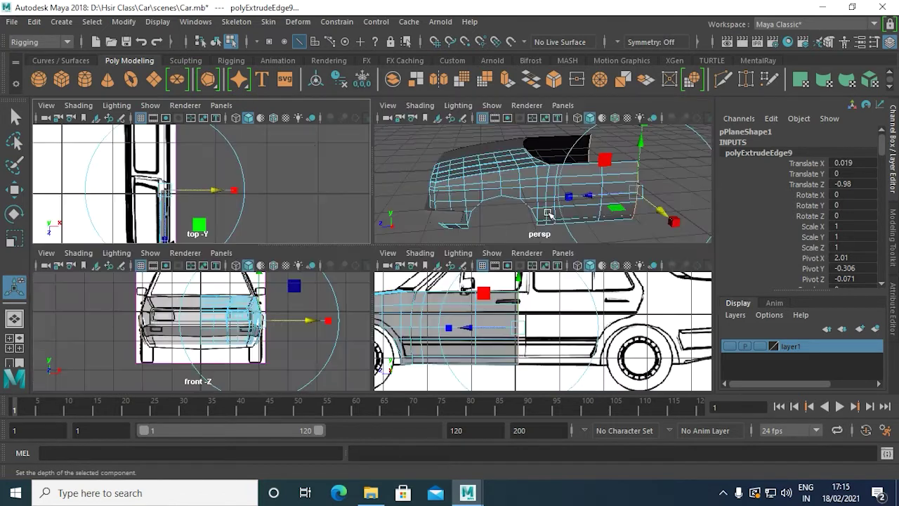
pyautogui.press('space')
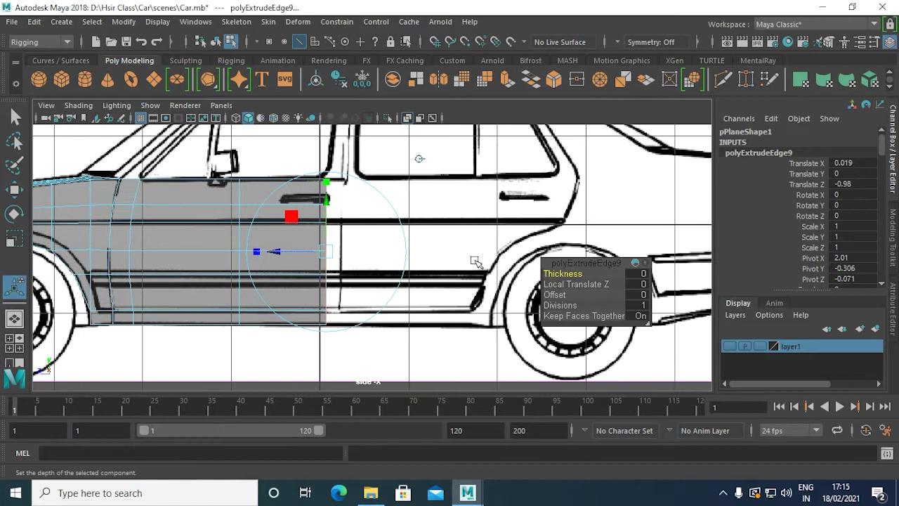
# Step: Extrude another edge back until the panel reaches the front door's rear edge
pyautogui.click(507, 79)
pyautogui.moveTo(407, 223)
pyautogui.keyDown('alt'); pyautogui.mouseDown(button='middle')
pyautogui.moveTo(386, 193)
pyautogui.moveTo(410, 124)
pyautogui.mouseUp(button='middle'); pyautogui.keyUp('alt')
pyautogui.moveTo(268, 279); pyautogui.dragTo(283, 279)
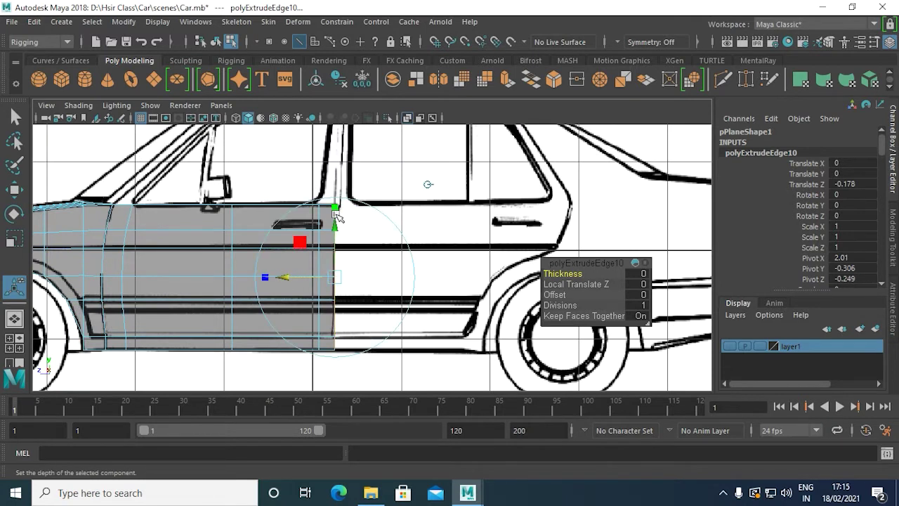
pyautogui.keyDown('alt'); pyautogui.moveTo(335, 214); pyautogui.dragTo(308, 303, button='middle'); pyautogui.keyUp('alt')
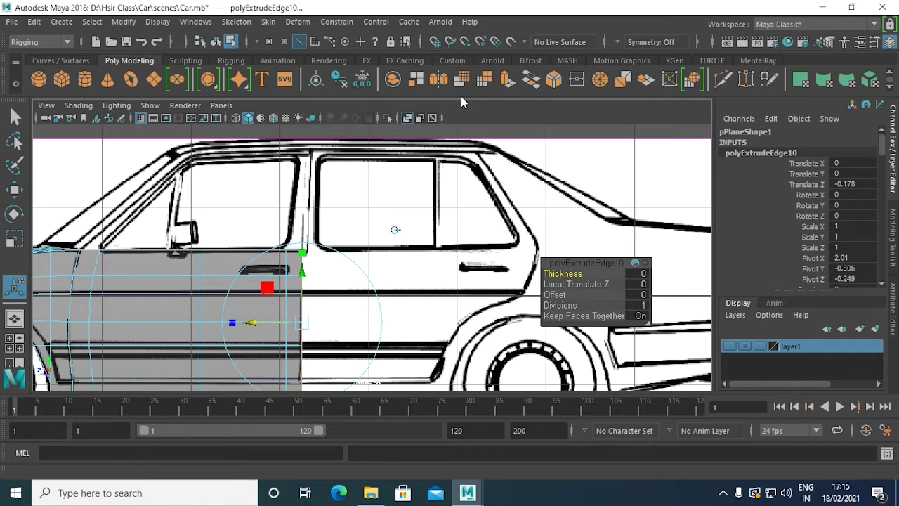
pyautogui.click(509, 86)
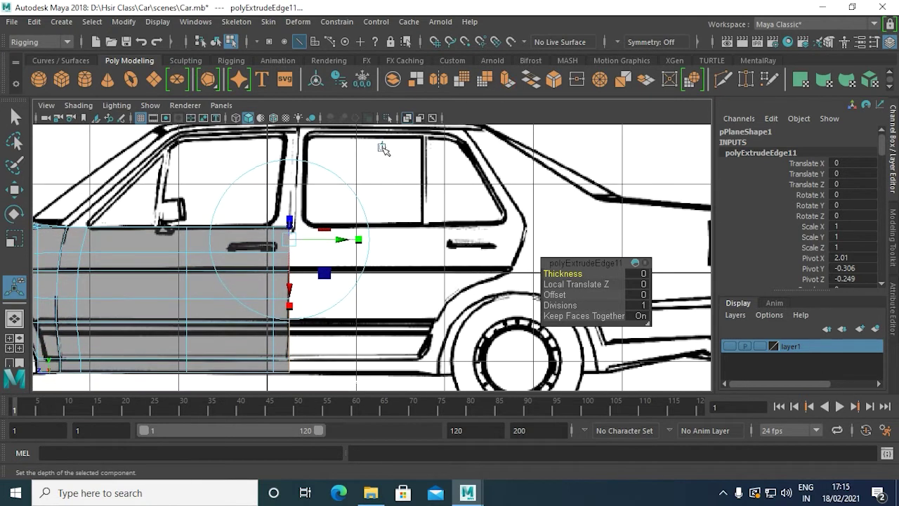
# Step: Slide the pending edge slightly rearward, then extrude the panel across the rear door
pyautogui.keyDown('alt'); pyautogui.moveTo(257, 321); pyautogui.dragTo(216, 278, button='middle'); pyautogui.keyUp('alt')
pyautogui.moveTo(214, 277); pyautogui.dragTo(237, 285)
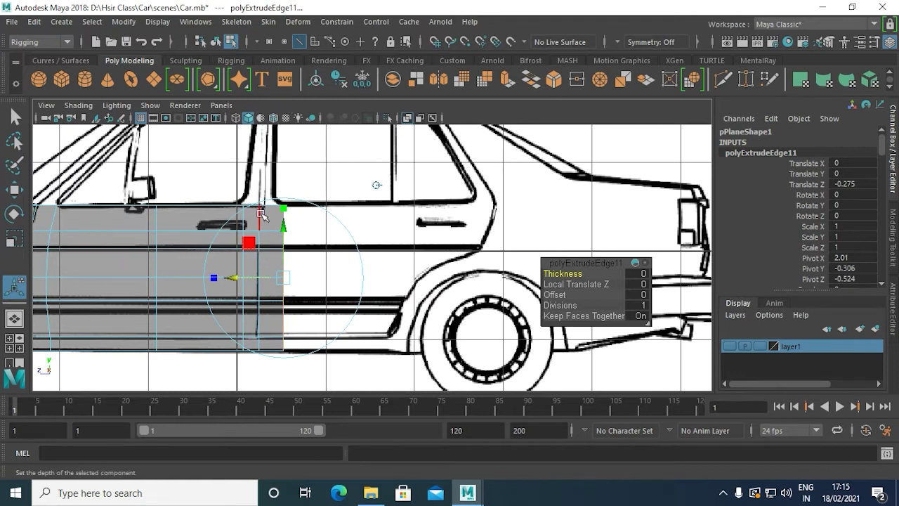
pyautogui.click(279, 347)
pyautogui.click(504, 84)
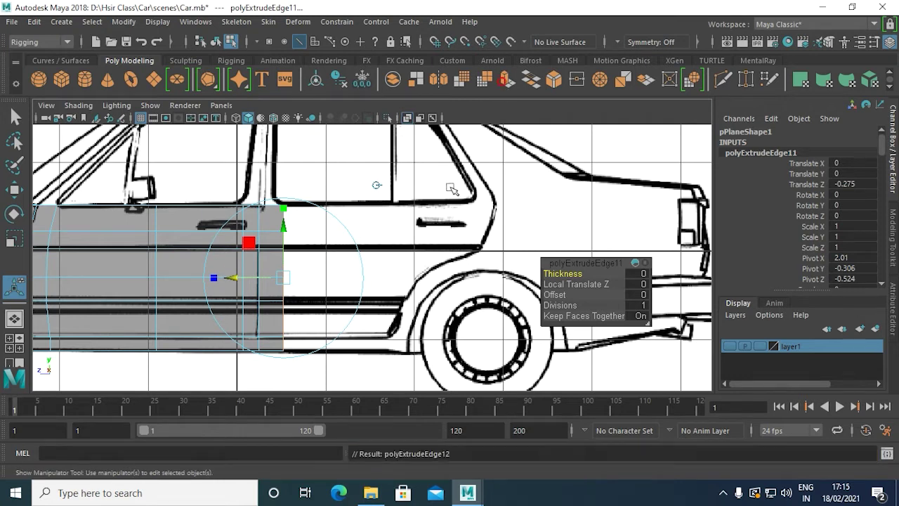
pyautogui.keyDown('alt'); pyautogui.moveTo(405, 163); pyautogui.dragTo(356, 192, button='middle'); pyautogui.keyUp('alt')
pyautogui.keyDown('alt'); pyautogui.moveTo(285, 257); pyautogui.dragTo(196, 260, button='middle'); pyautogui.keyUp('alt')
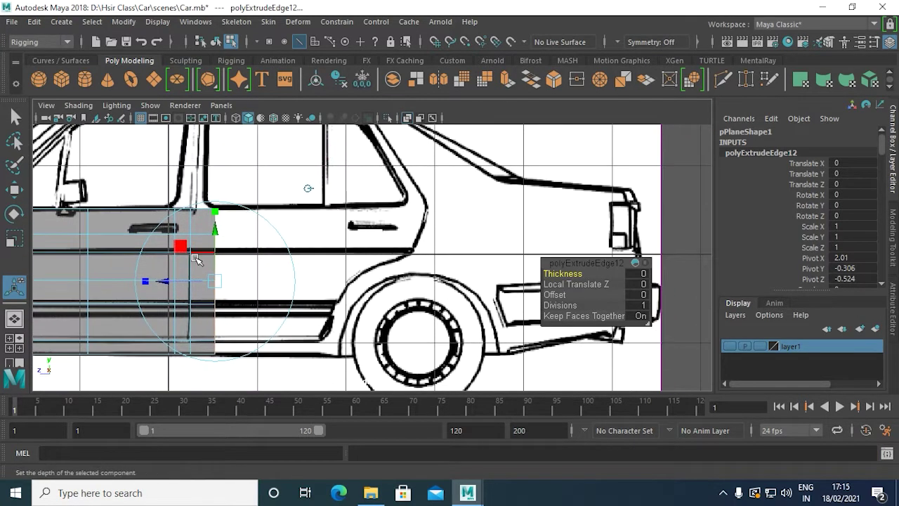
pyautogui.moveTo(161, 281); pyautogui.dragTo(287, 281)
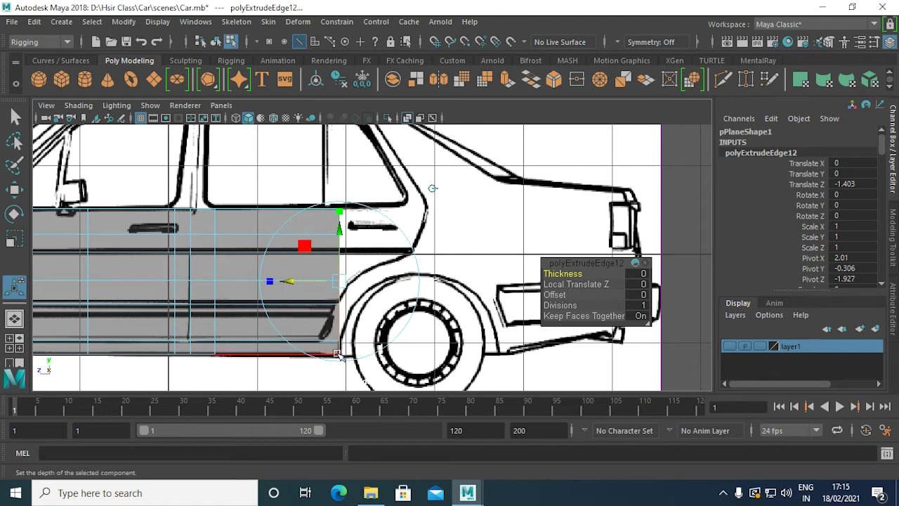
pyautogui.moveTo(288, 282)
pyautogui.mouseDown()
pyautogui.moveTo(242, 288)
pyautogui.moveTo(282, 284)
pyautogui.moveTo(272, 292)
pyautogui.moveTo(230, 284)
pyautogui.mouseUp()
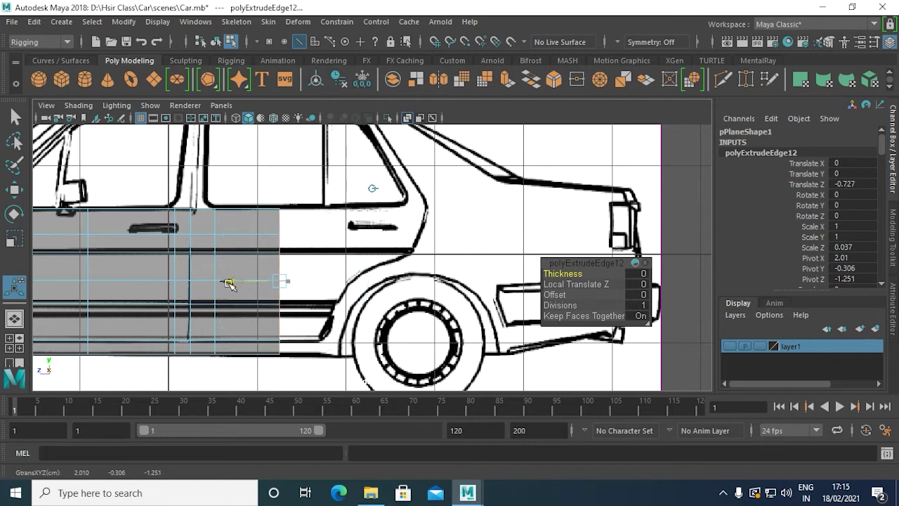
# Step: Extrude another edge rearward toward the rear wheel and check it from the top view
pyautogui.click(508, 83)
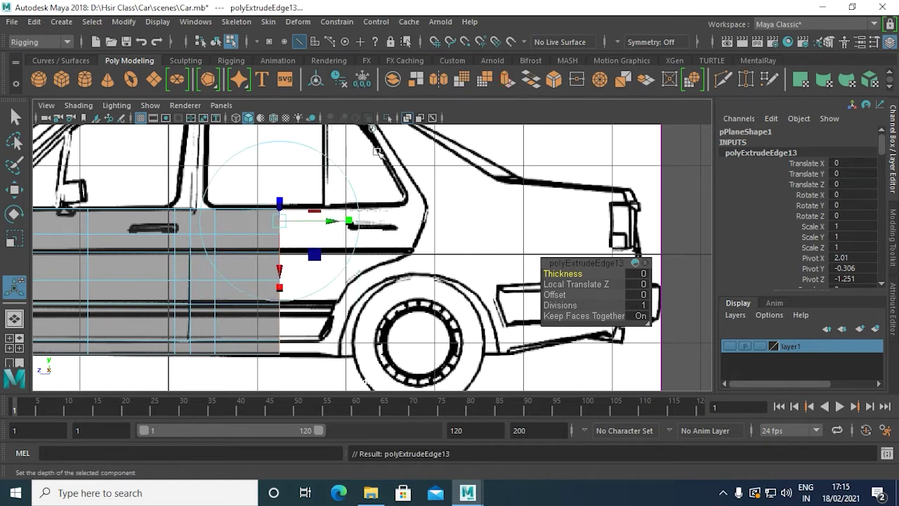
pyautogui.moveTo(231, 281); pyautogui.dragTo(291, 285)
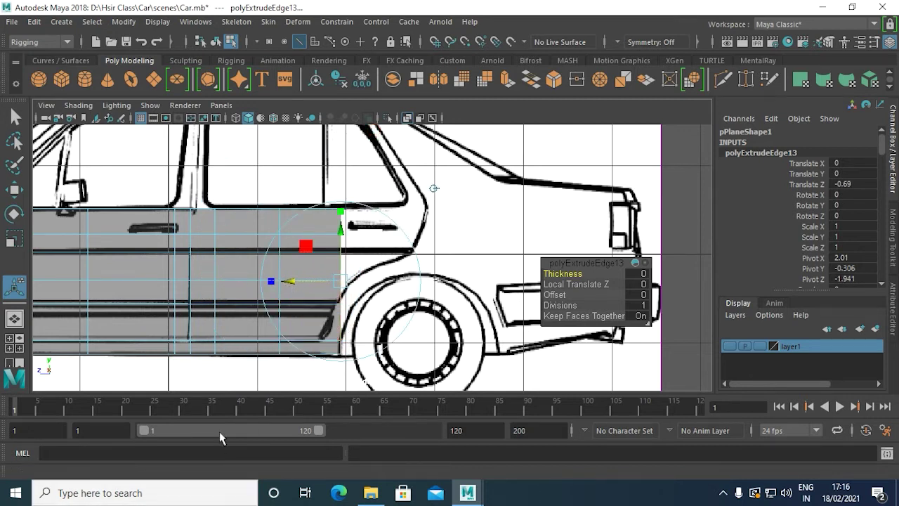
pyautogui.moveTo(187, 328)
pyautogui.keyDown('alt'); pyautogui.mouseDown(button='middle')
pyautogui.moveTo(221, 314)
pyautogui.moveTo(508, 294)
pyautogui.mouseUp(button='middle'); pyautogui.keyUp('alt')
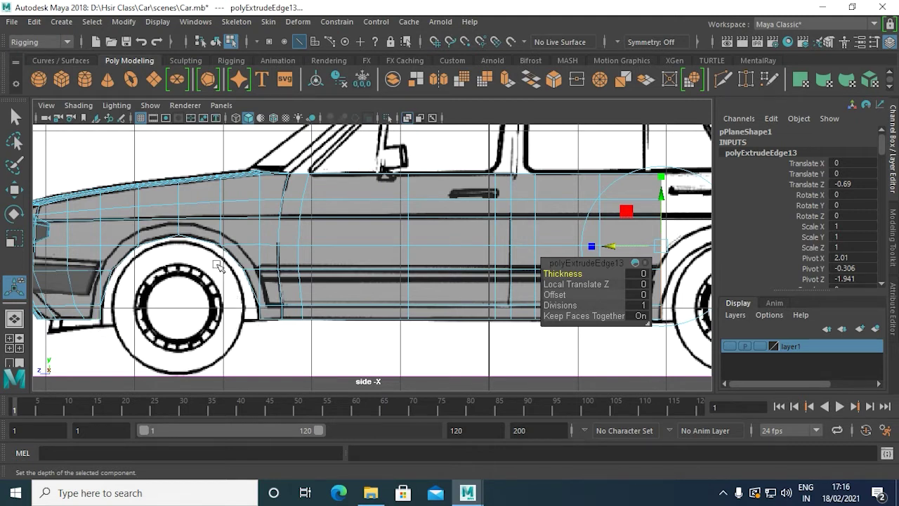
pyautogui.keyDown('alt'); pyautogui.moveTo(479, 330); pyautogui.dragTo(294, 237, button='middle'); pyautogui.keyUp('alt')
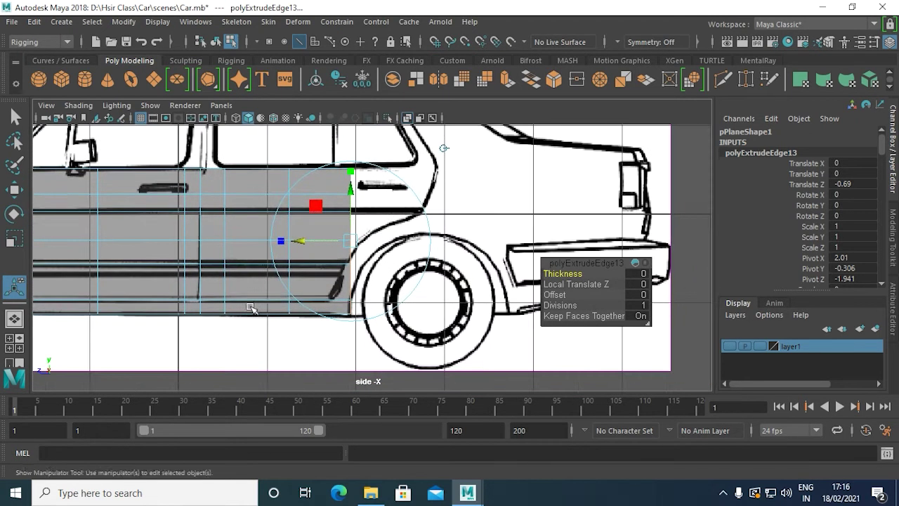
pyautogui.moveTo(415, 280)
pyautogui.keyDown('alt'); pyautogui.mouseDown(button='middle')
pyautogui.moveTo(345, 274)
pyautogui.moveTo(351, 345)
pyautogui.moveTo(298, 300)
pyautogui.mouseUp(button='middle'); pyautogui.keyUp('alt')
pyautogui.press('space')
pyautogui.press('space')
pyautogui.keyDown('alt'); pyautogui.moveTo(323, 239); pyautogui.dragTo(292, 323, button='middle'); pyautogui.keyUp('alt')
pyautogui.press('space')
pyautogui.press('space')
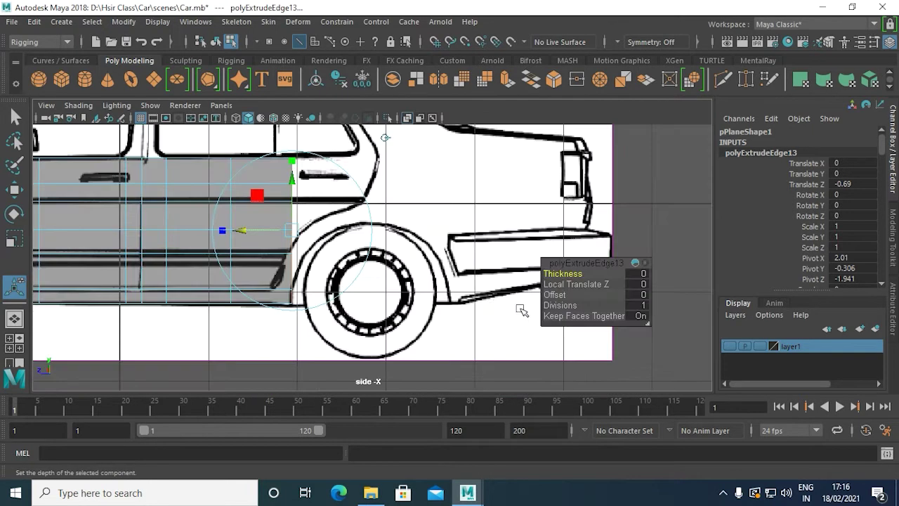
pyautogui.keyDown('alt'); pyautogui.moveTo(517, 311); pyautogui.dragTo(463, 315, button='middle'); pyautogui.keyUp('alt')
# Step: Extrude a final edge over the rear wheel arch (polyExtrudeEdge14) and return to Object Mode
pyautogui.click(507, 80)
pyautogui.moveTo(408, 217)
pyautogui.keyDown('alt'); pyautogui.mouseDown(button='middle')
pyautogui.moveTo(294, 187)
pyautogui.moveTo(285, 173)
pyautogui.mouseUp(button='middle'); pyautogui.keyUp('alt')
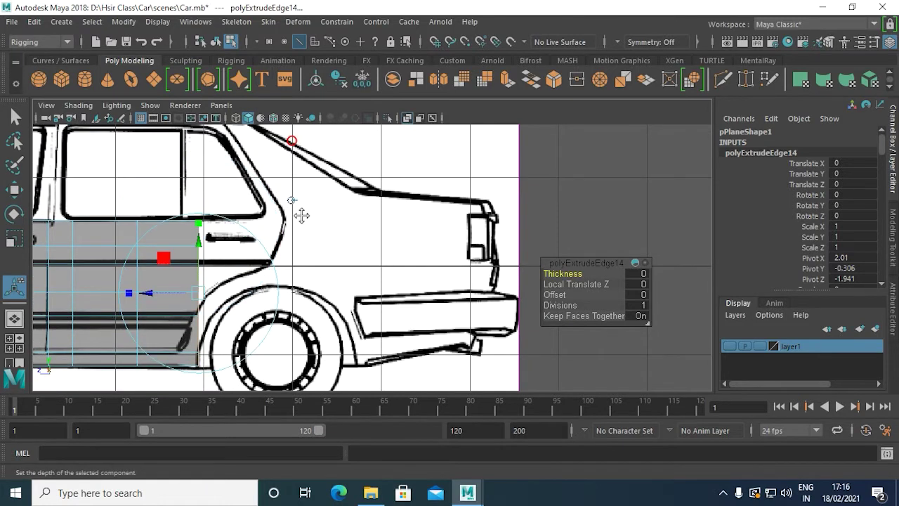
pyautogui.keyDown('alt'); pyautogui.moveTo(297, 211); pyautogui.dragTo(305, 159, button='middle'); pyautogui.keyUp('alt')
pyautogui.moveTo(157, 243); pyautogui.dragTo(317, 283)
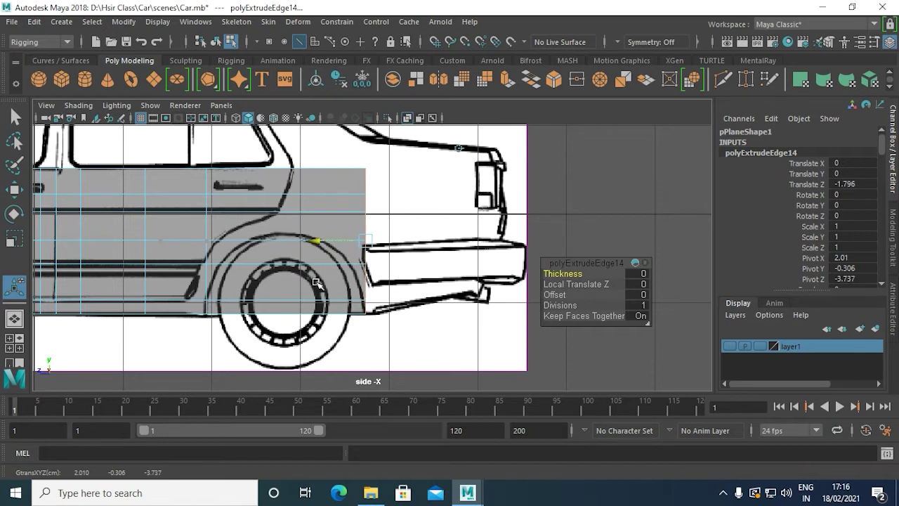
pyautogui.press('space')
pyautogui.press('space')
pyautogui.keyDown('alt'); pyautogui.moveTo(284, 393); pyautogui.dragTo(306, 275, button='middle'); pyautogui.keyUp('alt')
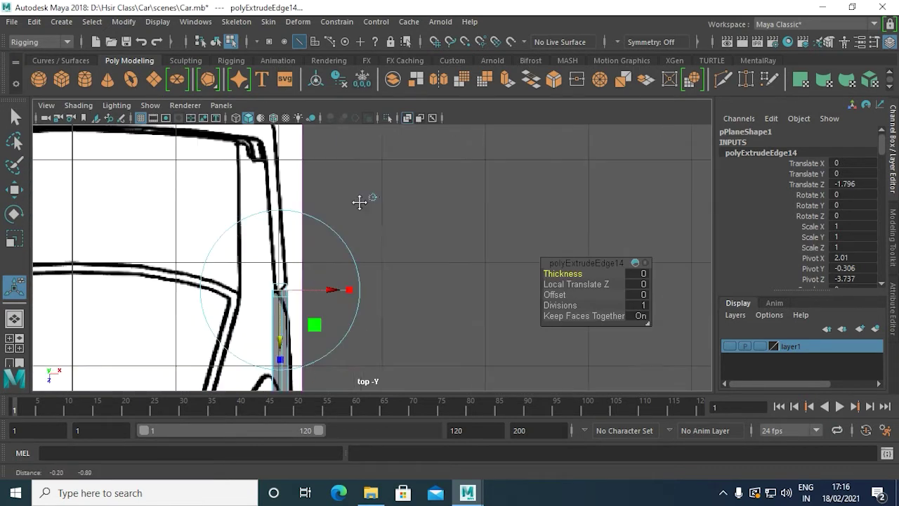
pyautogui.press('space')
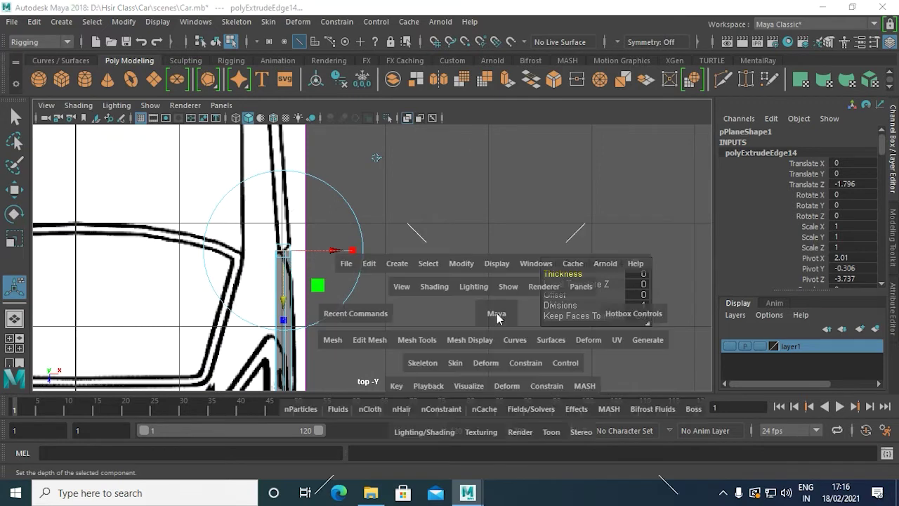
pyautogui.press('space')
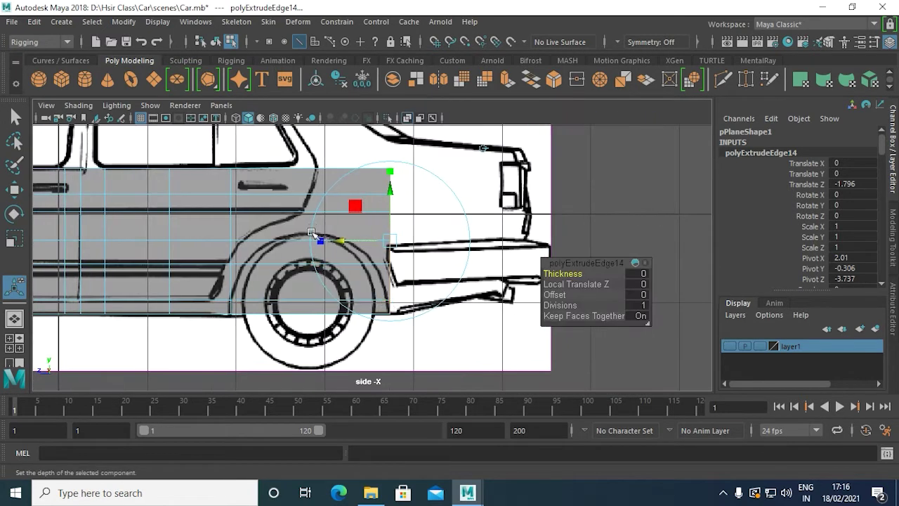
pyautogui.moveTo(280, 188); pyautogui.dragTo(280, 184, button='right')
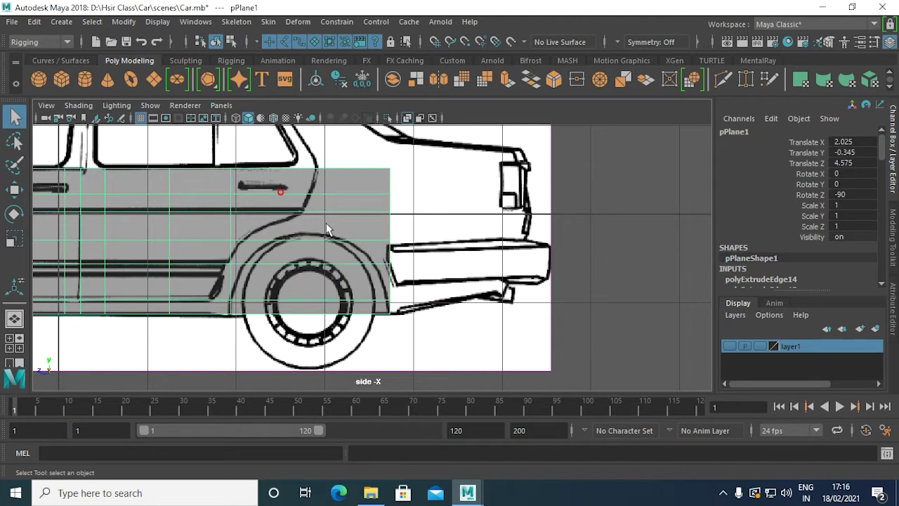
# Step: Slice three vertical loops across the panel over the rear wheel with Insert Edge Loop Tool
pyautogui.keyDown('shift'); pyautogui.moveTo(324, 223); pyautogui.dragTo(236, 189, button='right'); pyautogui.keyUp('shift')
pyautogui.moveTo(316, 214); pyautogui.dragTo(312, 217)
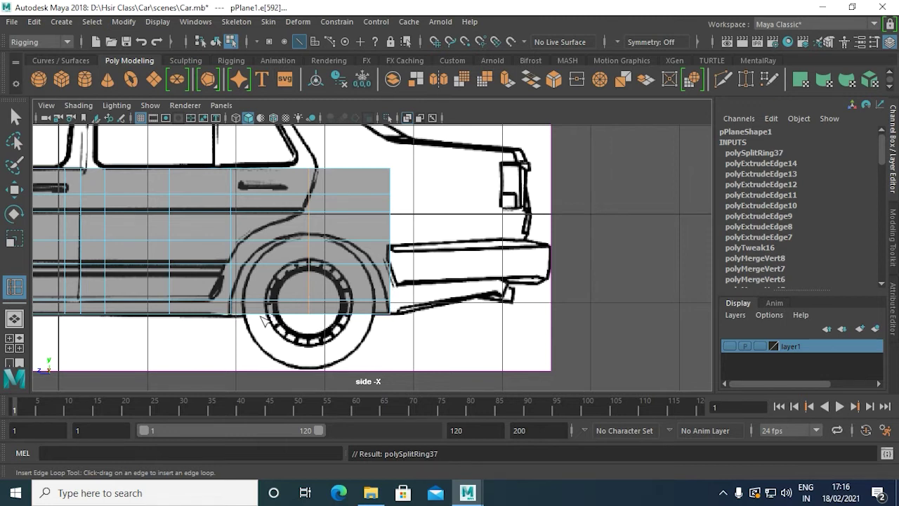
pyautogui.moveTo(268, 314); pyautogui.dragTo(268, 314)
pyautogui.moveTo(351, 313); pyautogui.dragTo(351, 313)
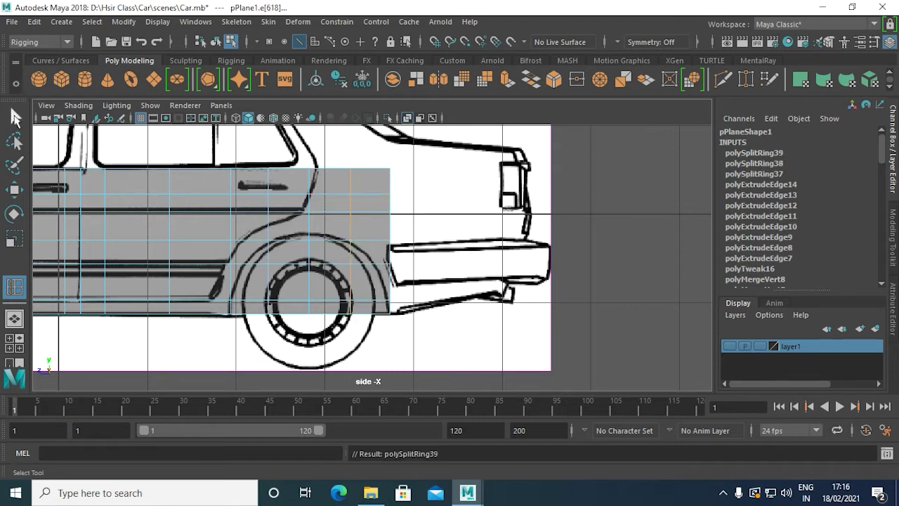
pyautogui.click(15, 118)
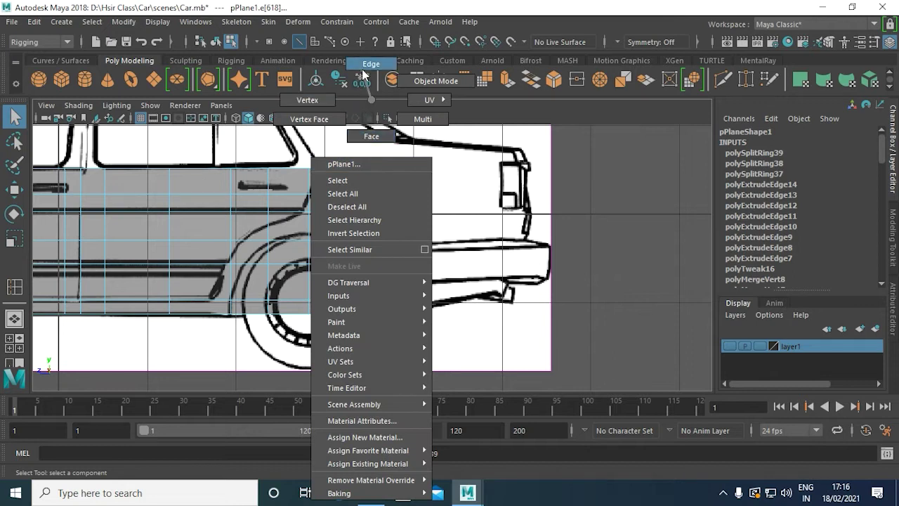
# Step: In Edge mode, marquee-select the door-top edge to build the pillar from
pyautogui.moveTo(372, 181); pyautogui.dragTo(369, 70, button='right')
pyautogui.moveTo(378, 150)
pyautogui.mouseDown()
pyautogui.moveTo(415, 335)
pyautogui.moveTo(401, 319)
pyautogui.moveTo(376, 344)
pyautogui.mouseUp()
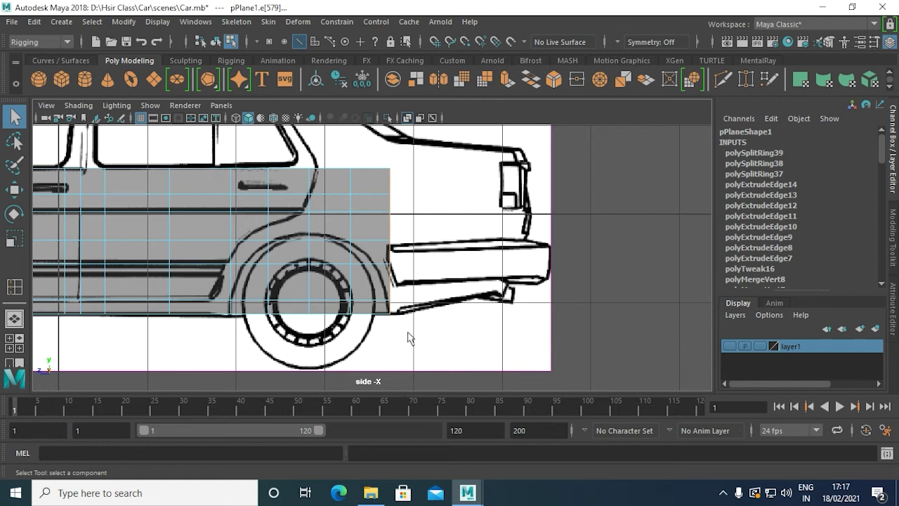
pyautogui.press('space')
pyautogui.press('space')
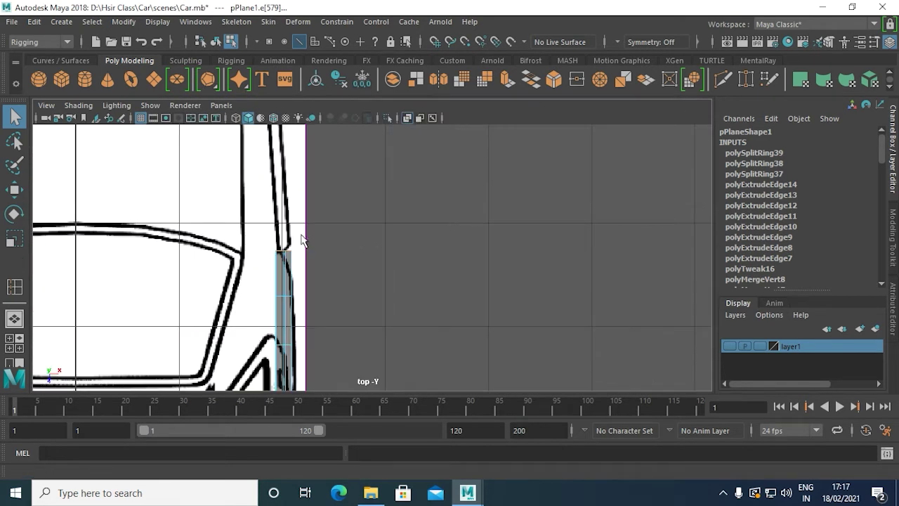
# Step: Extrude the door-top edge up along the windshield pillar into a narrow strip
pyautogui.scroll(-2, 352, 250)
pyautogui.click(507, 79)
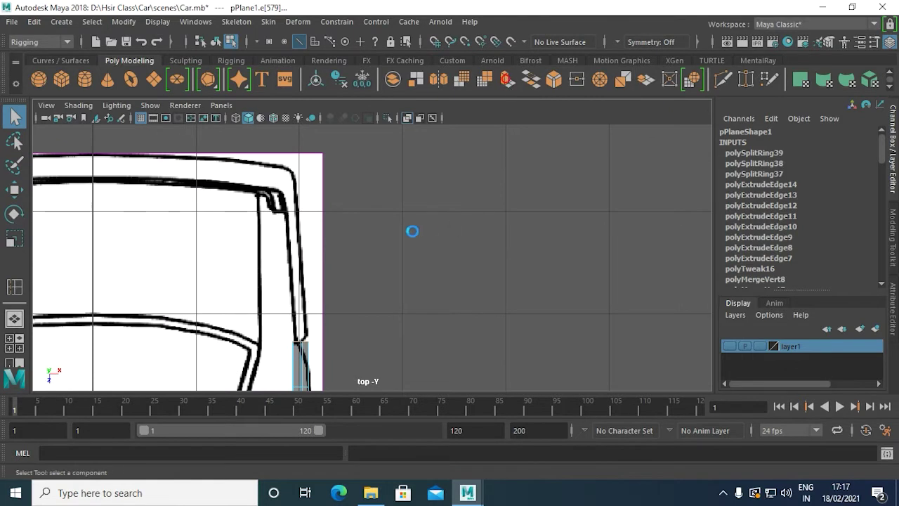
pyautogui.keyDown('alt'); pyautogui.moveTo(337, 265); pyautogui.dragTo(370, 251, button='middle'); pyautogui.keyUp('alt')
pyautogui.keyDown('alt'); pyautogui.moveTo(362, 281); pyautogui.dragTo(371, 250, button='middle'); pyautogui.keyUp('alt')
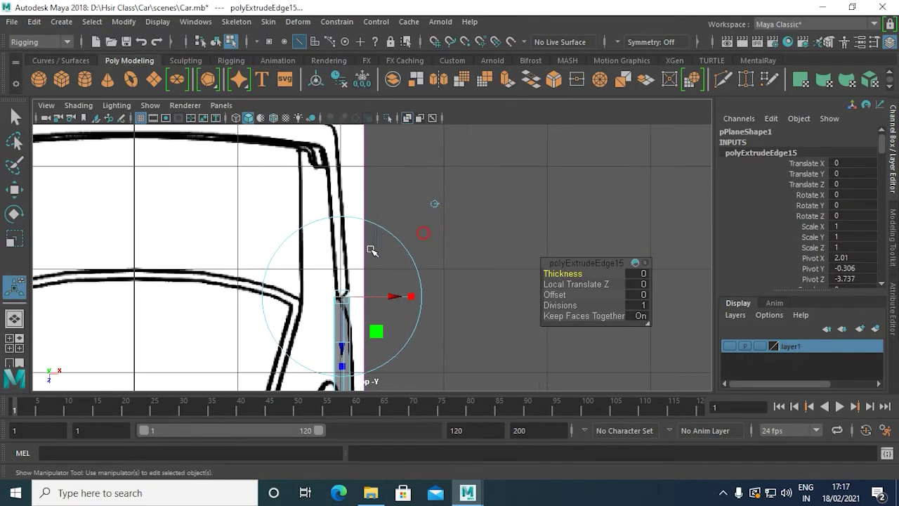
pyautogui.moveTo(343, 302); pyautogui.dragTo(319, 148)
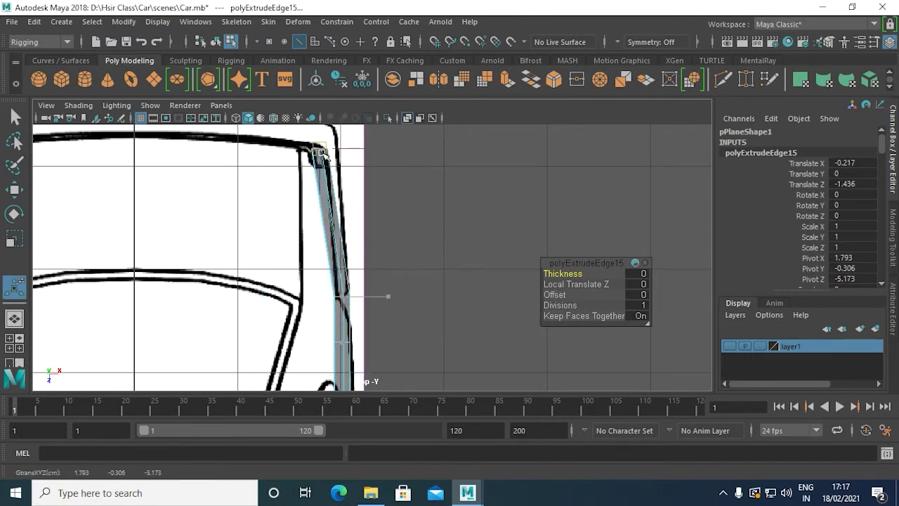
pyautogui.keyDown('alt'); pyautogui.moveTo(363, 311); pyautogui.dragTo(380, 305, button='middle'); pyautogui.keyUp('alt')
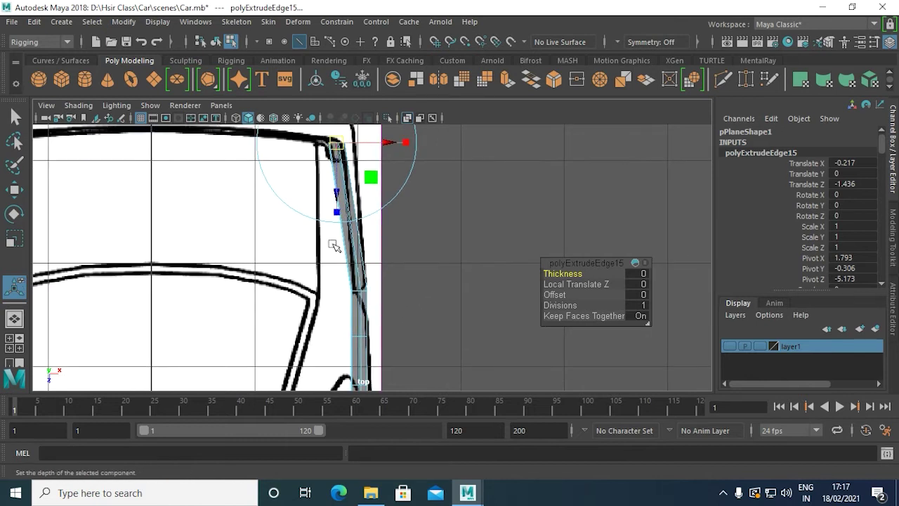
pyautogui.moveTo(380, 144); pyautogui.dragTo(378, 144)
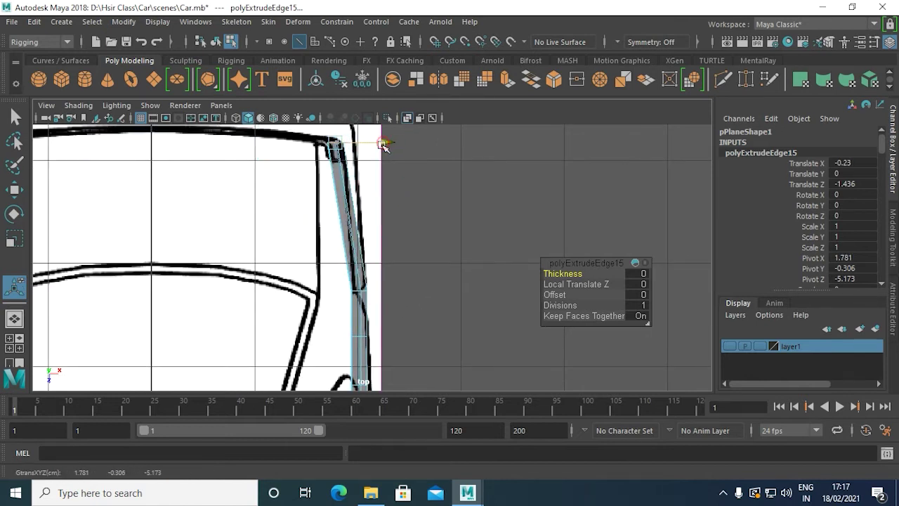
# Step: Select the vertices partway up the strip and move them left to follow the pillar
pyautogui.moveTo(355, 105); pyautogui.dragTo(297, 118, button='right')
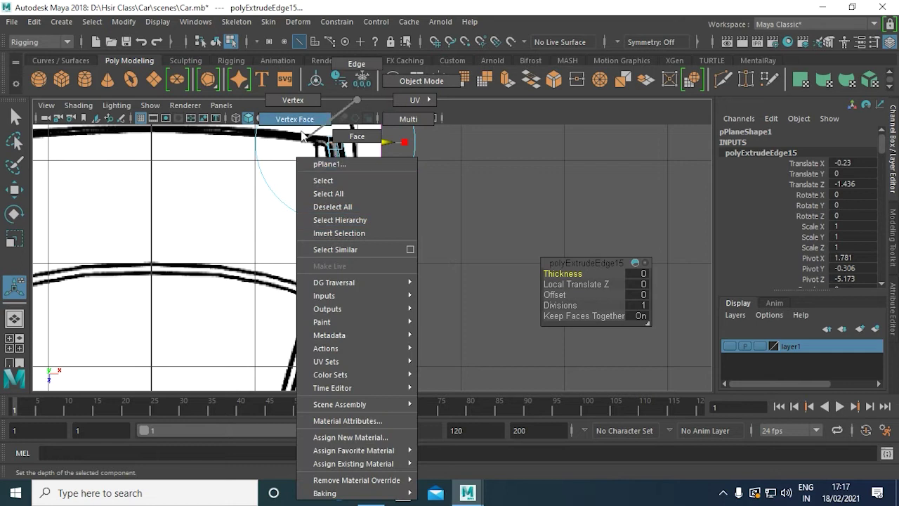
pyautogui.moveTo(360, 290); pyautogui.dragTo(364, 299)
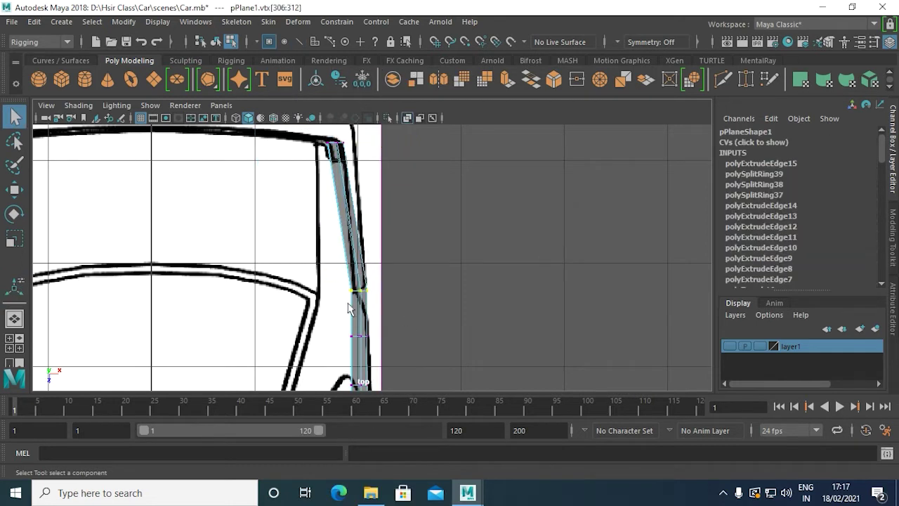
pyautogui.press('w')
pyautogui.moveTo(442, 289)
pyautogui.mouseDown()
pyautogui.moveTo(434, 293)
pyautogui.moveTo(538, 201)
pyautogui.mouseUp()
pyautogui.moveTo(567, 245)
pyautogui.keyDown('alt'); pyautogui.mouseDown()
pyautogui.moveTo(406, 240)
pyautogui.moveTo(405, 276)
pyautogui.moveTo(375, 276)
pyautogui.moveTo(482, 280)
pyautogui.moveTo(507, 264)
pyautogui.moveTo(401, 297)
pyautogui.moveTo(400, 311)
pyautogui.moveTo(452, 330)
pyautogui.mouseUp(); pyautogui.keyUp('alt')
# Step: Raise the panel's rear vertex column and lift the bottom rear corner toward the bumper
pyautogui.press('space')
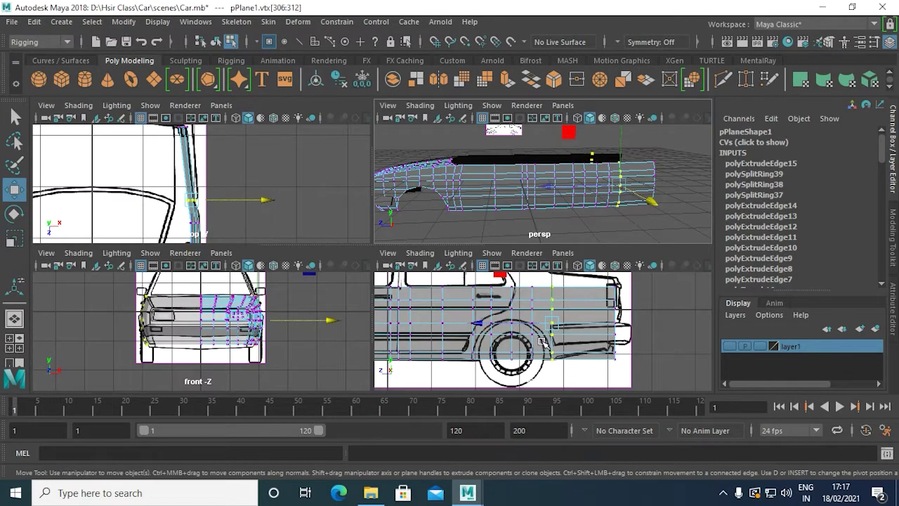
pyautogui.press('space')
pyautogui.scroll(2, 514, 331)
pyautogui.scroll(1, 423, 322)
pyautogui.keyDown('alt'); pyautogui.moveTo(423, 321); pyautogui.dragTo(419, 318, button='middle'); pyautogui.keyUp('alt')
pyautogui.moveTo(454, 282); pyautogui.dragTo(494, 337)
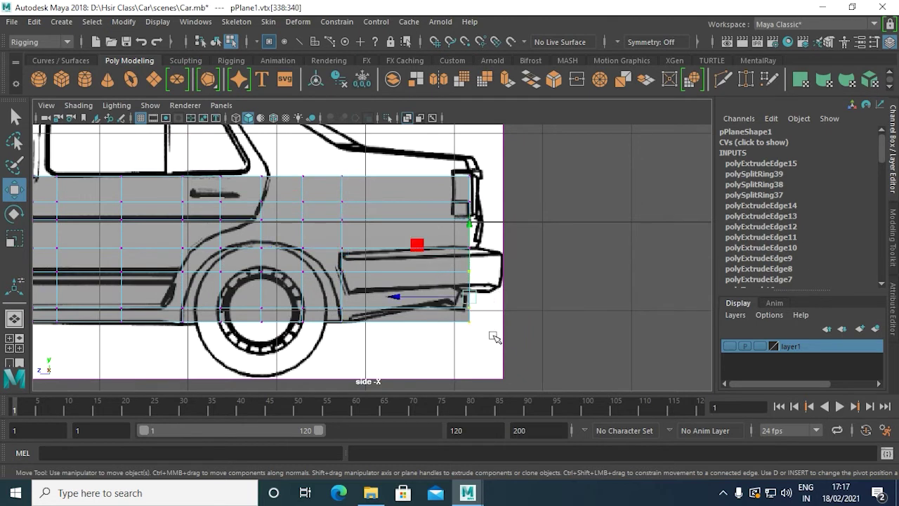
pyautogui.moveTo(470, 224); pyautogui.dragTo(471, 216)
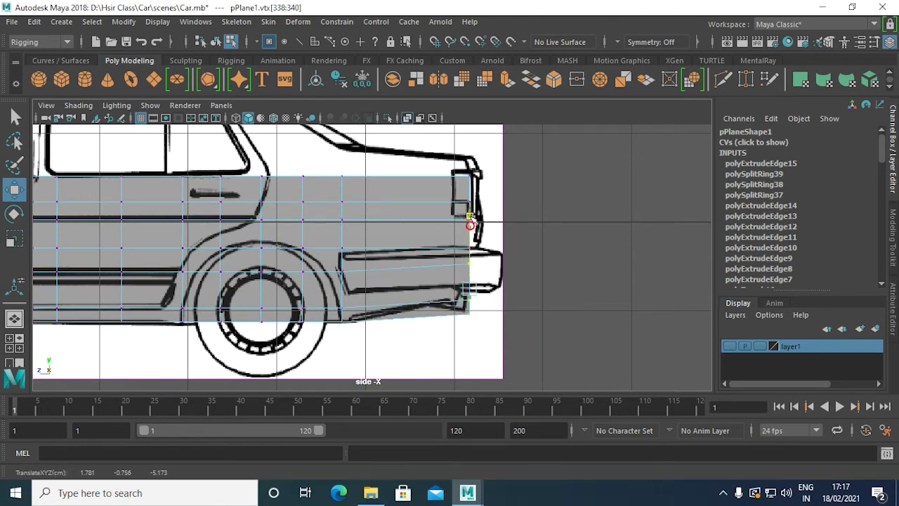
pyautogui.moveTo(445, 330); pyautogui.dragTo(494, 284)
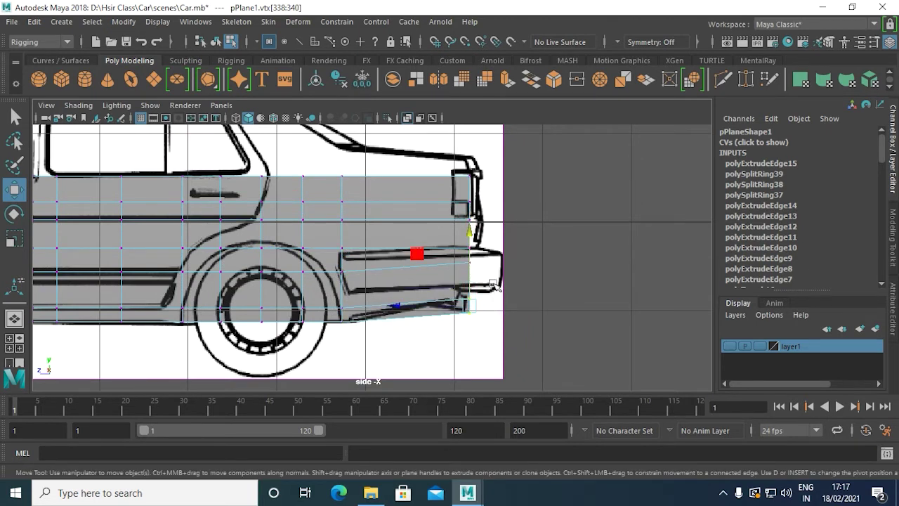
pyautogui.moveTo(469, 223); pyautogui.dragTo(469, 219)
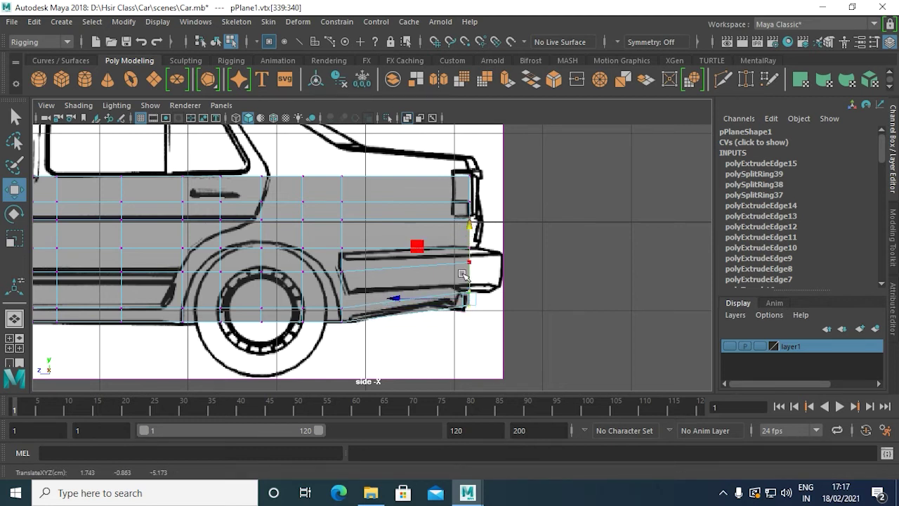
pyautogui.moveTo(470, 229); pyautogui.dragTo(473, 224)
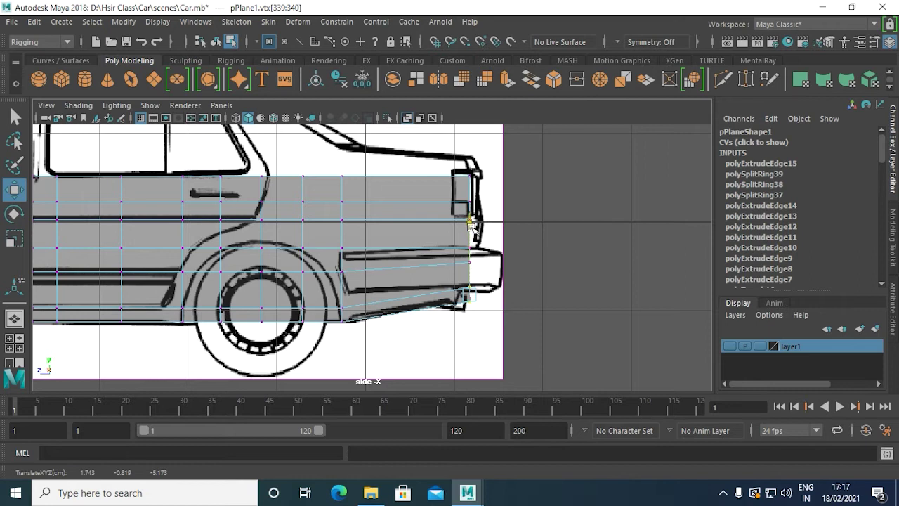
# Step: Move the lower rear bumper vertex up-left onto the bumper line
pyautogui.moveTo(436, 208); pyautogui.dragTo(438, 68, button='right')
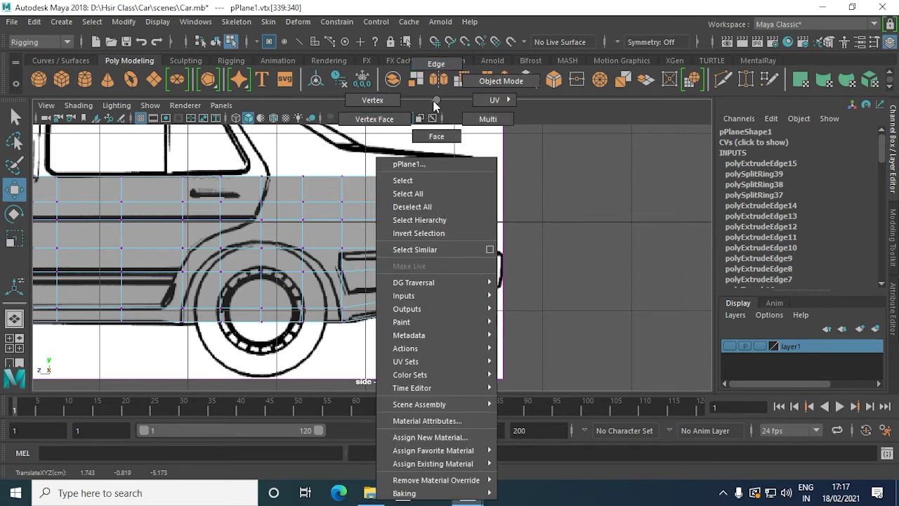
pyautogui.moveTo(438, 69); pyautogui.dragTo(433, 110, button='right')
pyautogui.scroll(2, 436, 237)
pyautogui.keyDown('alt'); pyautogui.moveTo(436, 237); pyautogui.dragTo(366, 272, button='middle'); pyautogui.keyUp('alt')
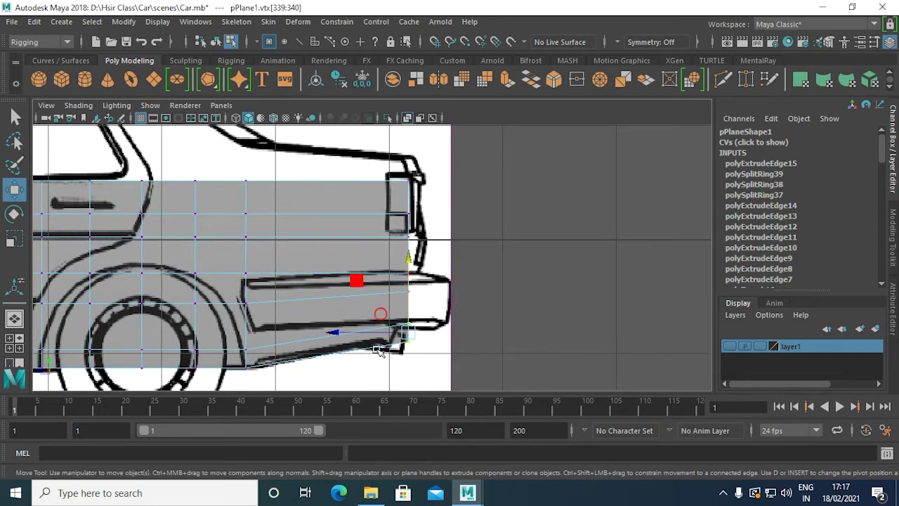
pyautogui.moveTo(355, 341); pyautogui.dragTo(349, 334)
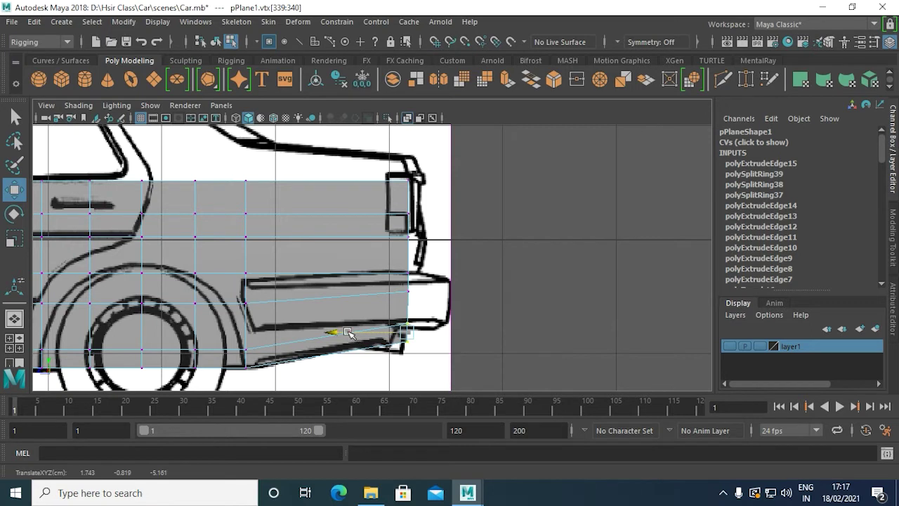
pyautogui.click(395, 367)
pyautogui.moveTo(389, 367)
pyautogui.mouseDown()
pyautogui.moveTo(345, 343)
pyautogui.moveTo(356, 326)
pyautogui.mouseUp()
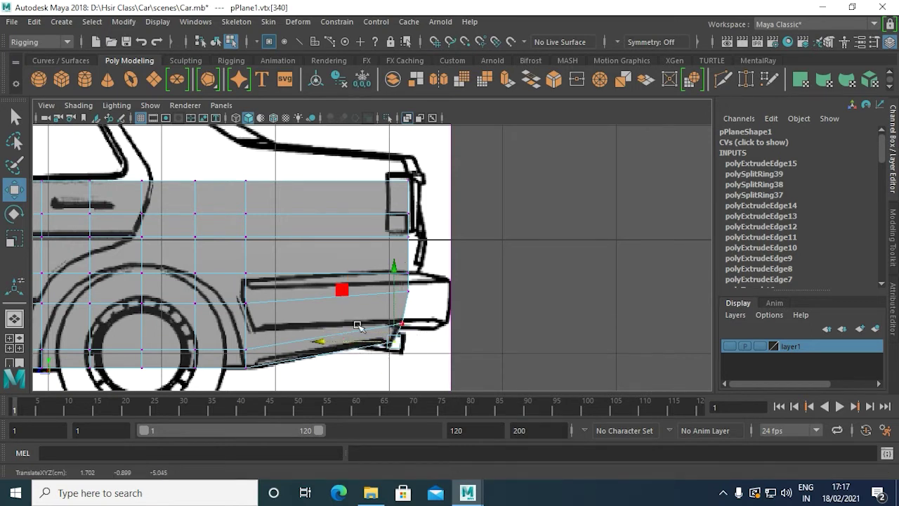
# Step: Pull the top rear corner toward the tail light and align the rear-edge vertices with the outline
pyautogui.click(389, 170)
pyautogui.keyDown('alt'); pyautogui.moveTo(258, 306); pyautogui.dragTo(549, 287, button='middle'); pyautogui.keyUp('alt')
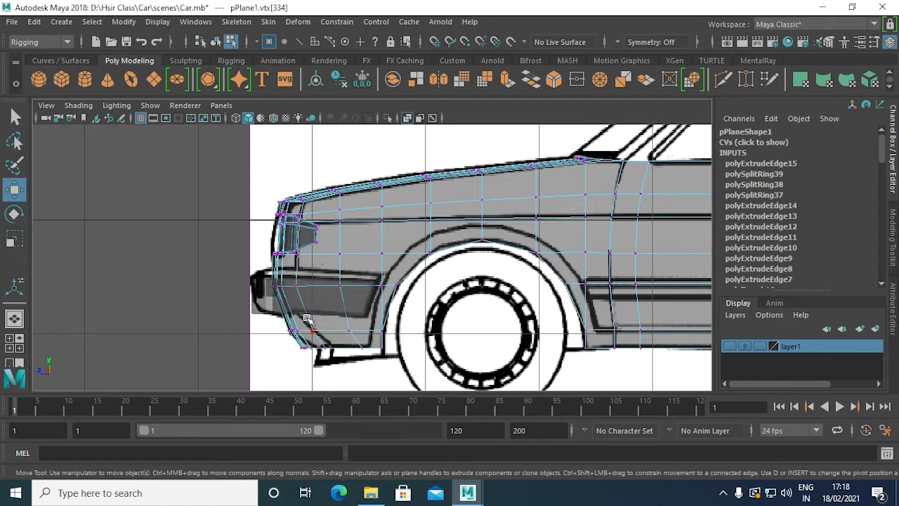
pyautogui.keyDown('alt'); pyautogui.moveTo(547, 277); pyautogui.dragTo(355, 220, button='middle'); pyautogui.keyUp('alt')
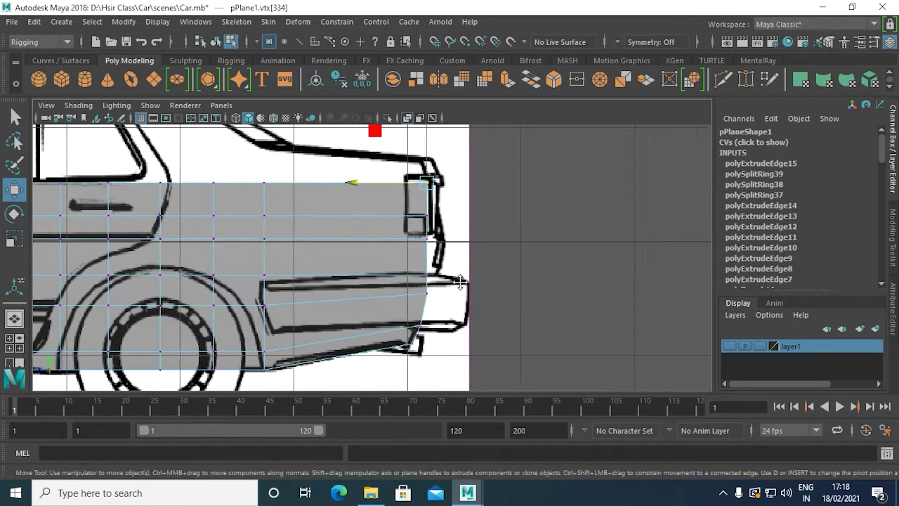
pyautogui.moveTo(351, 186); pyautogui.dragTo(330, 192)
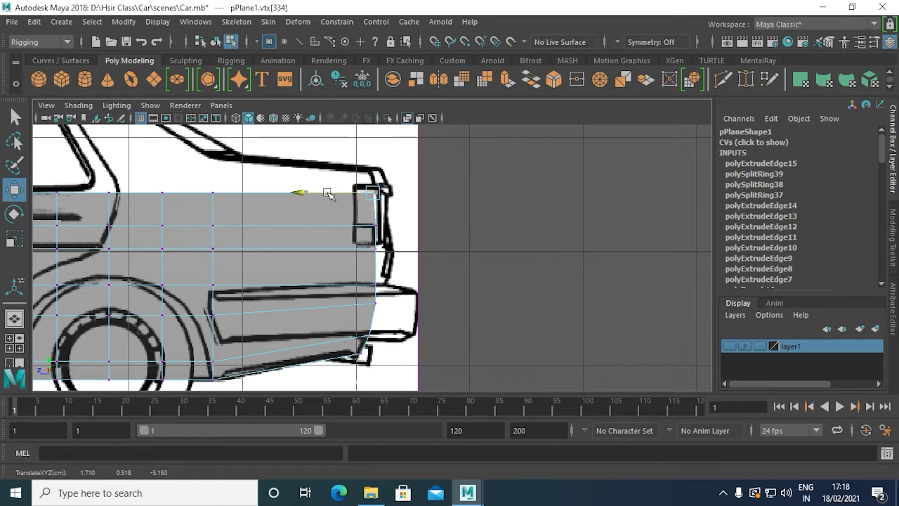
pyautogui.moveTo(442, 170); pyautogui.dragTo(356, 310)
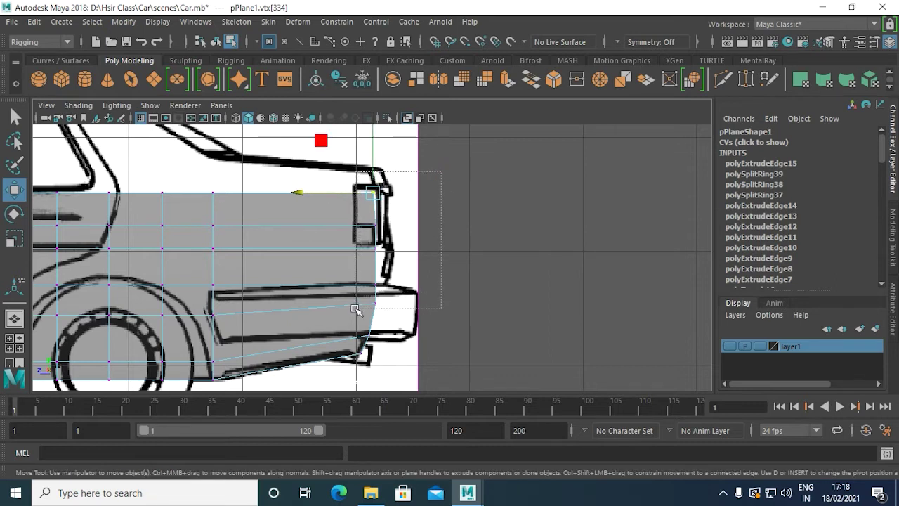
pyautogui.moveTo(309, 247); pyautogui.dragTo(327, 251)
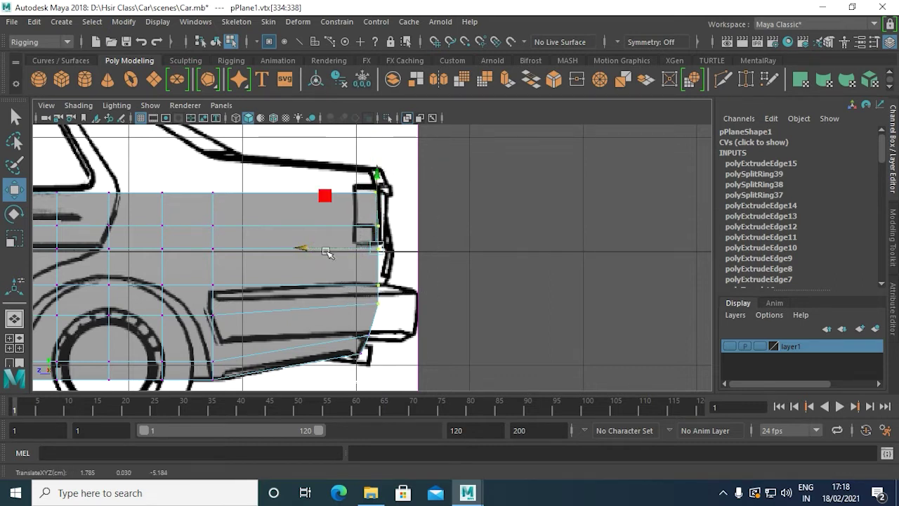
pyautogui.press('space')
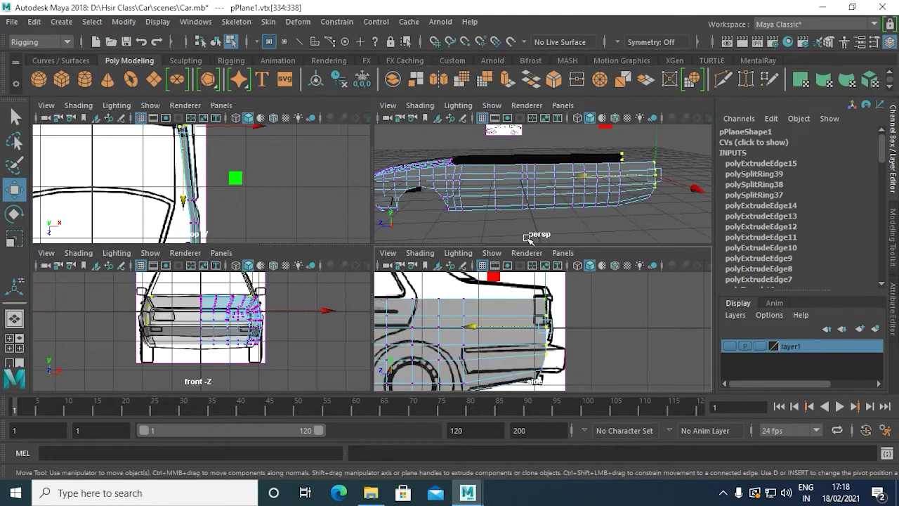
pyautogui.press('space')
pyautogui.moveTo(337, 99); pyautogui.dragTo(318, 71, button='right')
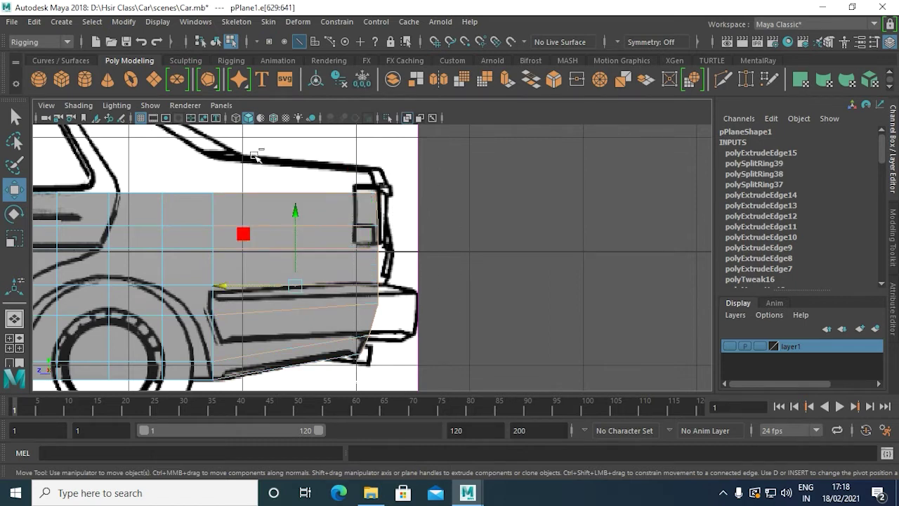
# Step: Extrude the pillar's top edge onto the windshield corner using world-axis handles
pyautogui.click(295, 250)
pyautogui.press('space')
pyautogui.press('space')
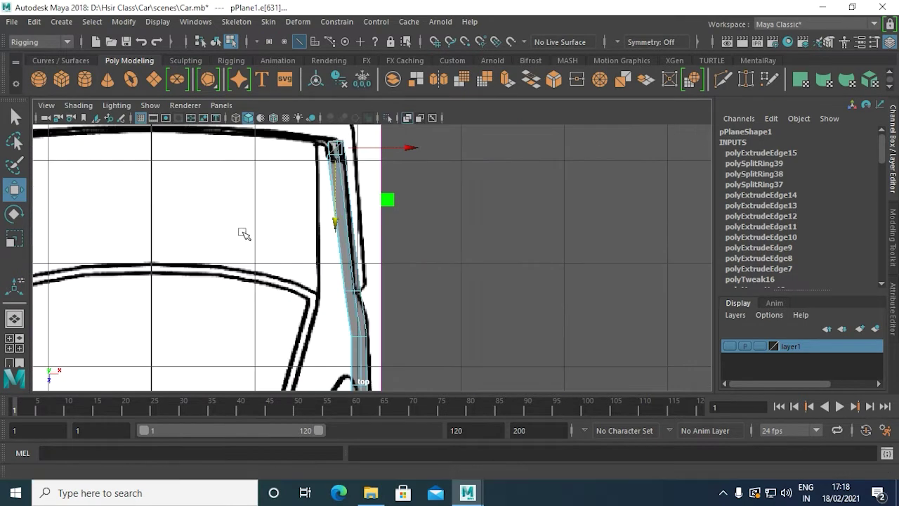
pyautogui.press('f')
pyautogui.click(507, 79)
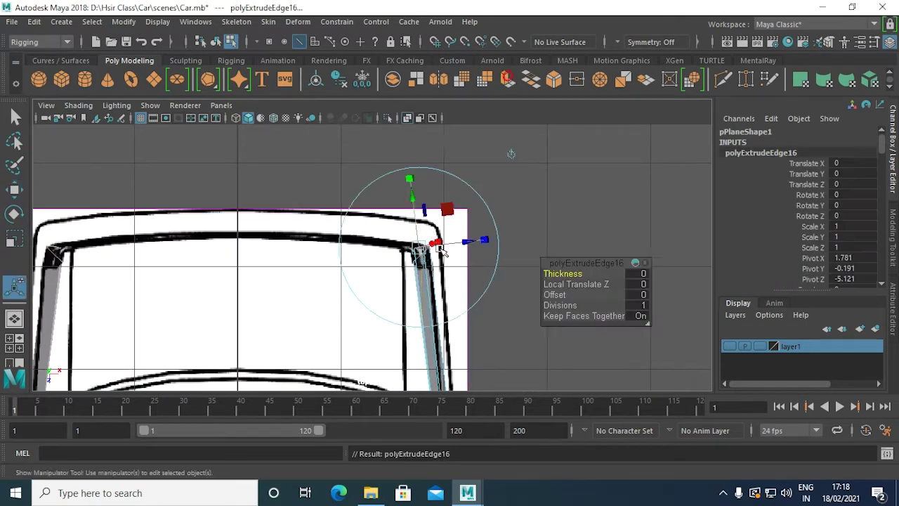
pyautogui.click(542, 133)
pyautogui.moveTo(541, 141); pyautogui.dragTo(435, 230, button='middle')
pyautogui.scroll(2, 464, 238)
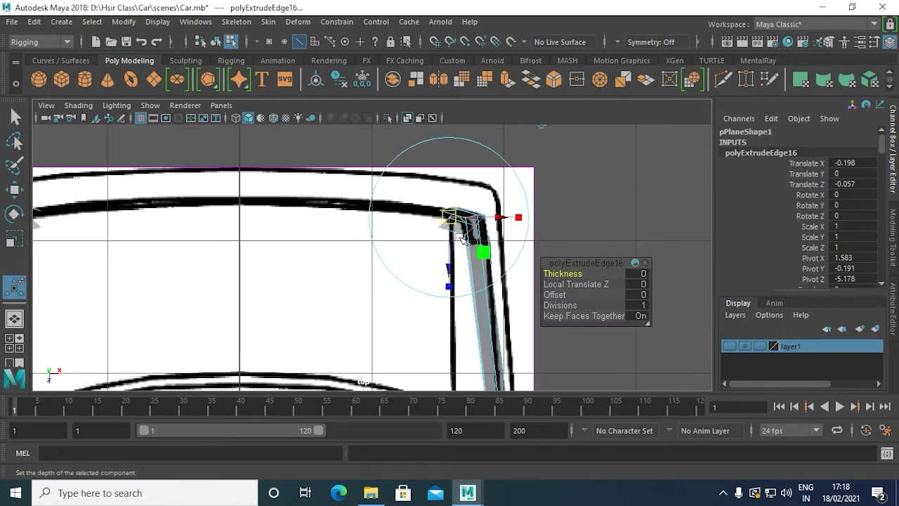
# Step: Extrude two more edges, moving each left along the windshield top
pyautogui.click(508, 83)
pyautogui.keyDown('alt'); pyautogui.moveTo(534, 130); pyautogui.dragTo(508, 168, button='middle'); pyautogui.keyUp('alt')
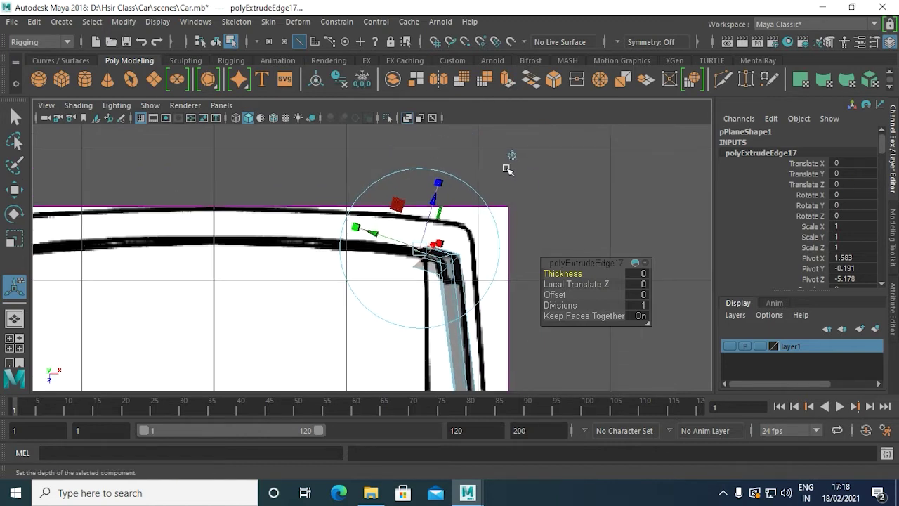
pyautogui.keyDown('alt'); pyautogui.moveTo(494, 240); pyautogui.dragTo(523, 203, button='middle'); pyautogui.keyUp('alt')
pyautogui.moveTo(493, 229)
pyautogui.mouseDown()
pyautogui.moveTo(403, 224)
pyautogui.moveTo(364, 210)
pyautogui.mouseUp()
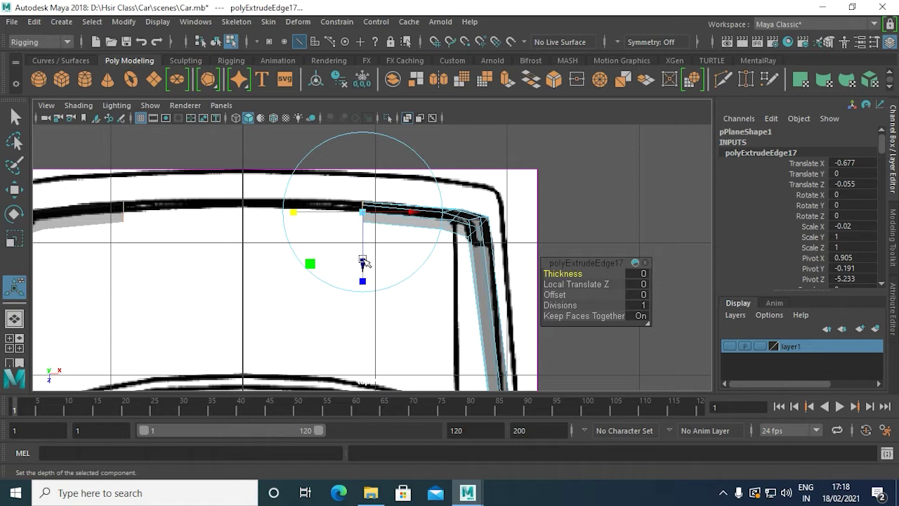
pyautogui.click(506, 79)
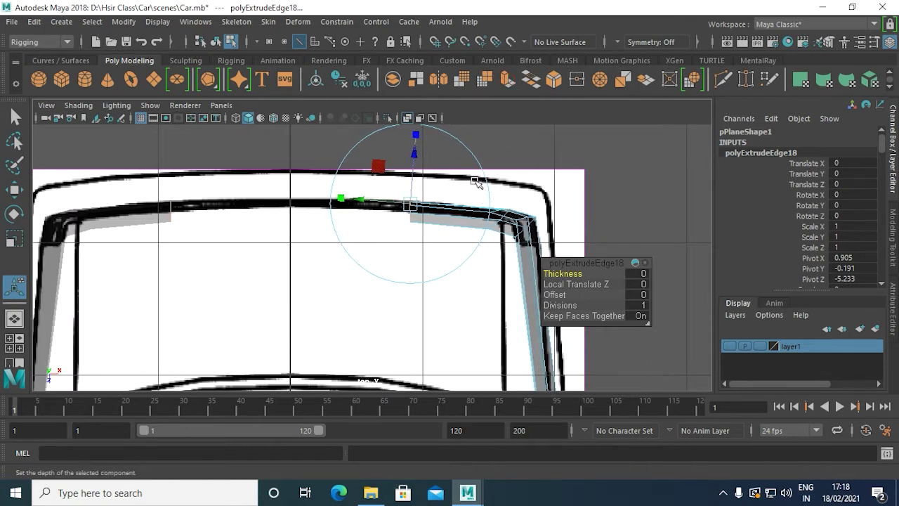
pyautogui.keyDown('alt'); pyautogui.moveTo(477, 180); pyautogui.dragTo(445, 213, button='middle'); pyautogui.keyUp('alt')
pyautogui.keyDown('alt'); pyautogui.moveTo(422, 273); pyautogui.dragTo(449, 228, button='middle'); pyautogui.keyUp('alt')
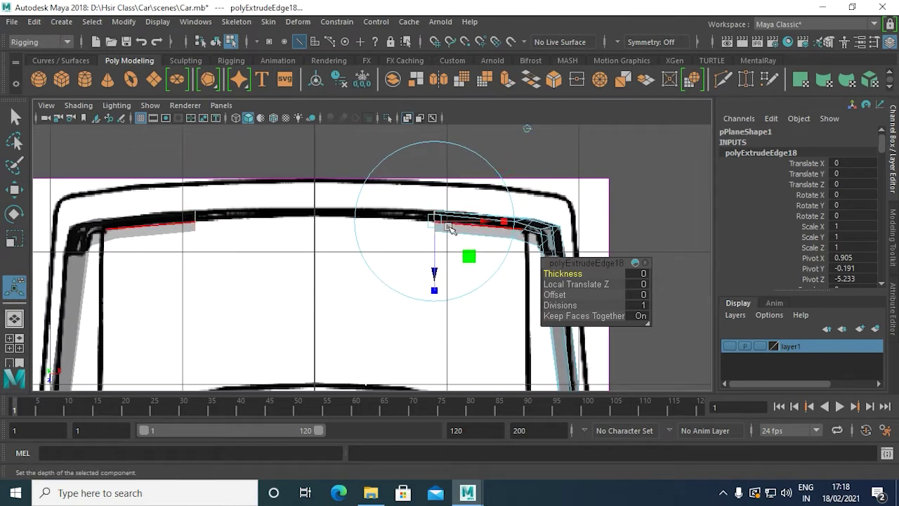
pyautogui.moveTo(472, 225); pyautogui.dragTo(429, 231)
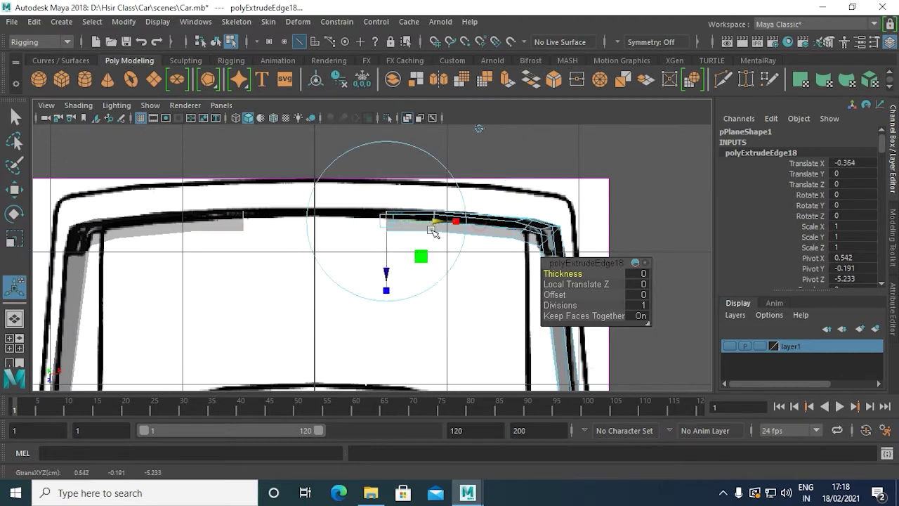
pyautogui.moveTo(390, 275); pyautogui.dragTo(386, 270)
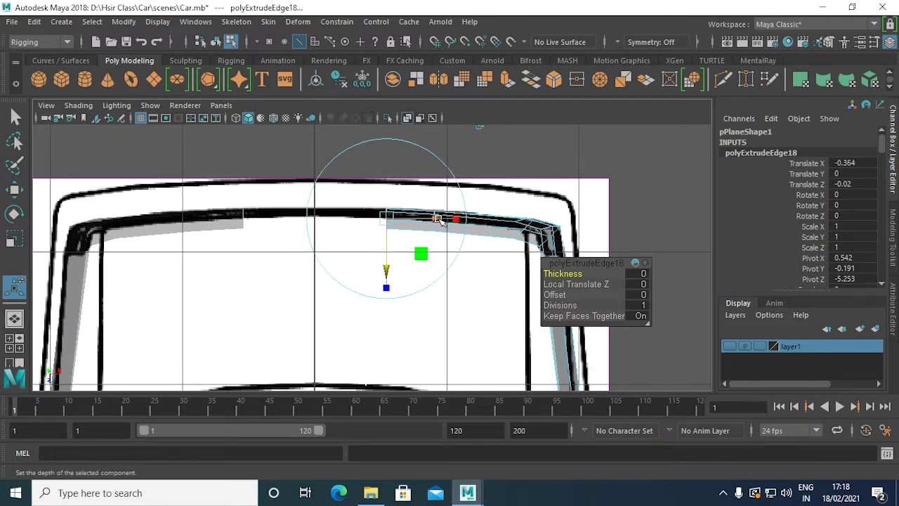
pyautogui.moveTo(438, 220); pyautogui.dragTo(431, 219)
# Step: Extrude a last edge to the car's centre line (polyExtrudeEdge19), flattened to Scale X -0.012
pyautogui.click(507, 81)
pyautogui.moveTo(447, 188)
pyautogui.keyDown('alt'); pyautogui.mouseDown(button='middle')
pyautogui.moveTo(441, 214)
pyautogui.moveTo(474, 198)
pyautogui.mouseUp(button='middle'); pyautogui.keyUp('alt')
pyautogui.moveTo(460, 230); pyautogui.dragTo(392, 246)
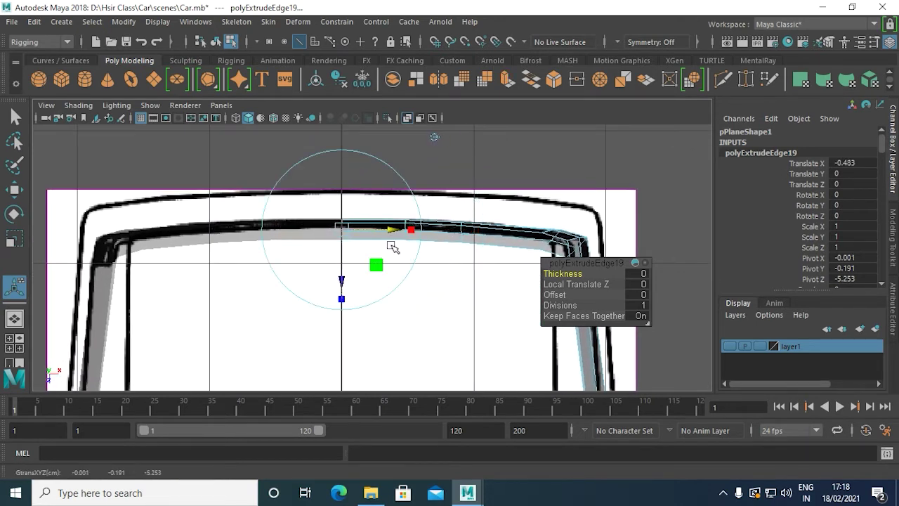
pyautogui.scroll(2, 384, 263)
pyautogui.scroll(2, 377, 281)
pyautogui.scroll(2, 393, 281)
pyautogui.scroll(2, 397, 286)
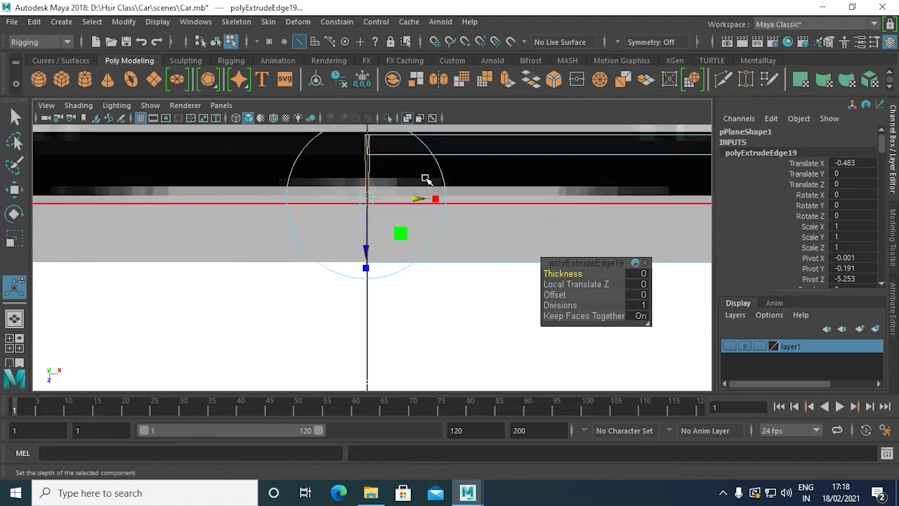
pyautogui.moveTo(434, 199); pyautogui.dragTo(424, 201)
pyautogui.press('r')
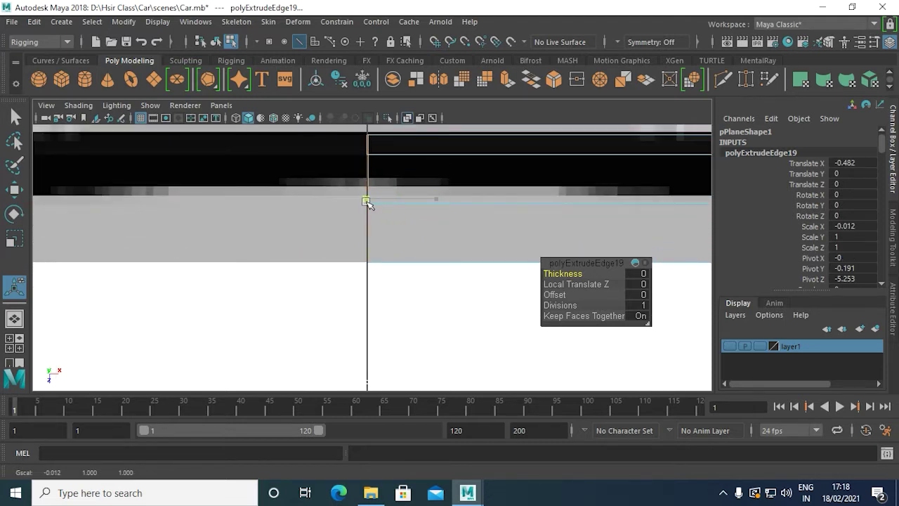
pyautogui.press('w')
pyautogui.moveTo(421, 197); pyautogui.dragTo(420, 198)
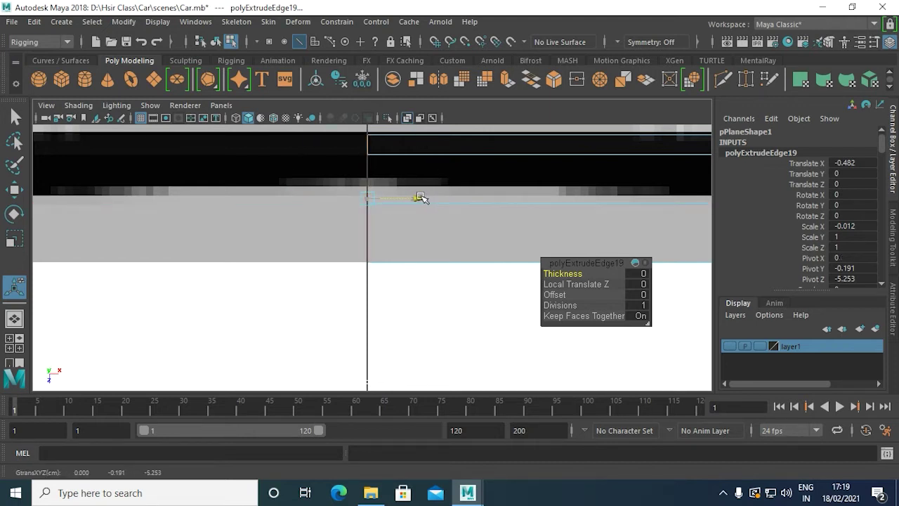
pyautogui.scroll(-5, 496, 239)
pyautogui.keyDown('alt'); pyautogui.moveTo(538, 215); pyautogui.dragTo(420, 253); pyautogui.keyUp('alt')
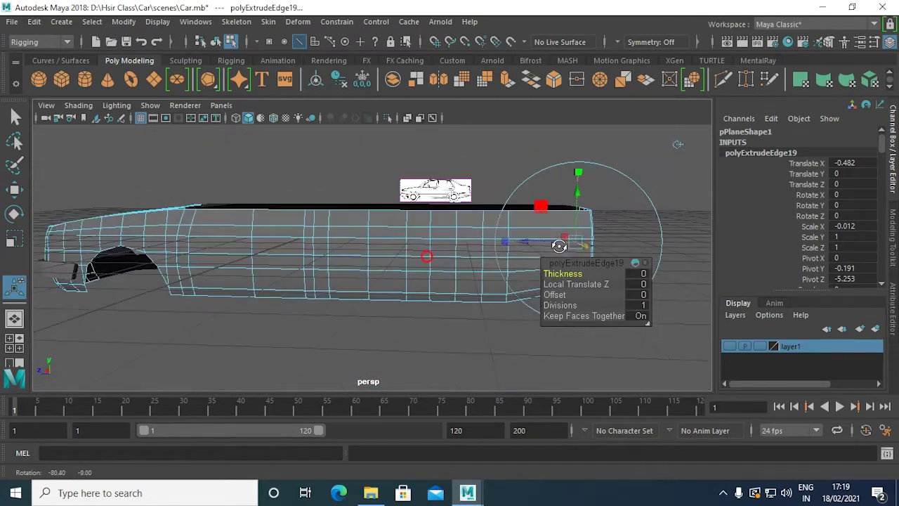
# Step: Inspect the new roof strip and its junction from the side and perspective views
pyautogui.moveTo(420, 253)
pyautogui.keyDown('alt'); pyautogui.mouseDown()
pyautogui.moveTo(353, 293)
pyautogui.moveTo(491, 313)
pyautogui.moveTo(543, 335)
pyautogui.mouseUp(); pyautogui.keyUp('alt')
pyautogui.press('space')
pyautogui.press('space')
pyautogui.keyDown('alt'); pyautogui.moveTo(218, 302); pyautogui.dragTo(316, 309, button='middle'); pyautogui.keyUp('alt')
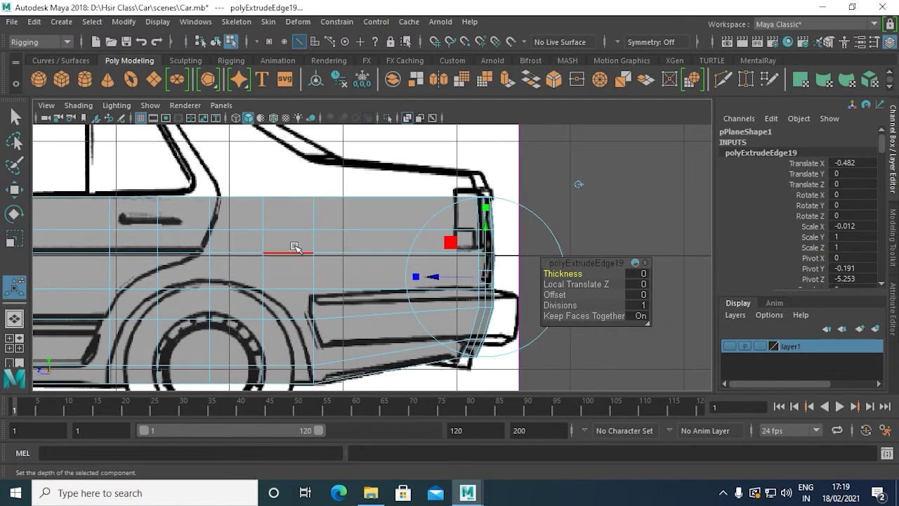
pyautogui.scroll(-3, 237, 289)
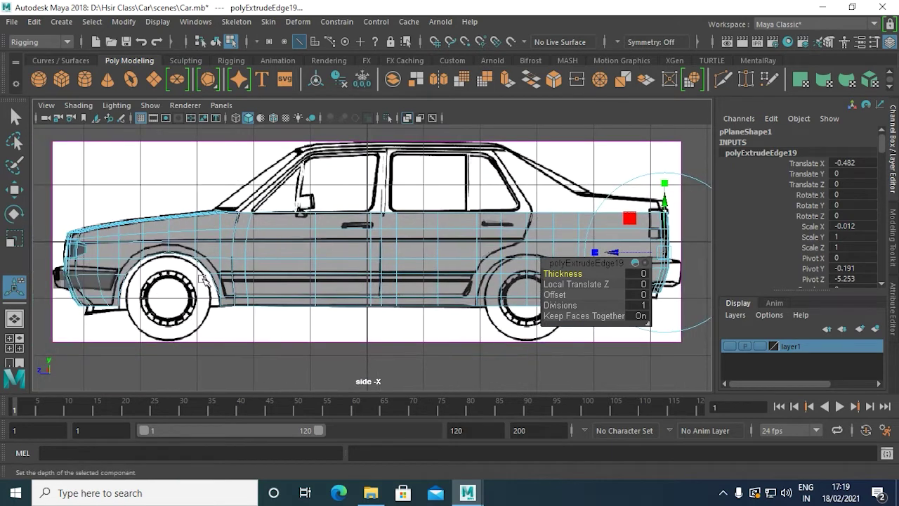
pyautogui.scroll(4, 163, 241)
pyautogui.scroll(-2, 163, 241)
pyautogui.press('space')
pyautogui.press('space')
pyautogui.press('t')
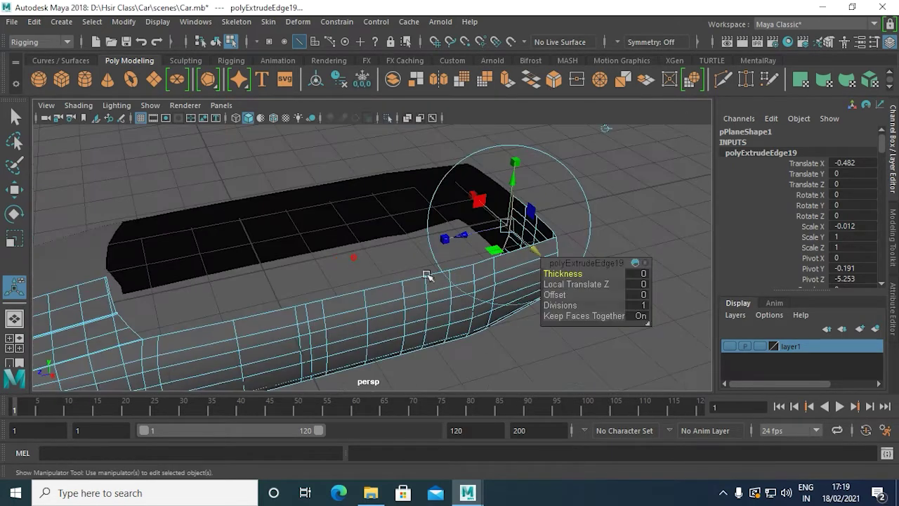
pyautogui.keyDown('alt'); pyautogui.moveTo(140, 281); pyautogui.dragTo(257, 286); pyautogui.keyUp('alt')
pyautogui.scroll(5, 257, 286)
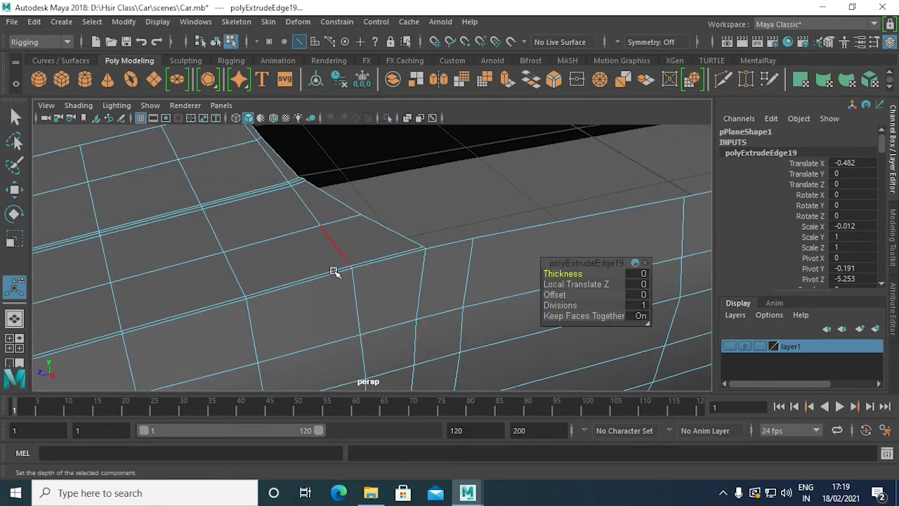
pyautogui.scroll(-3, 427, 227)
pyautogui.scroll(2, 450, 255)
pyautogui.scroll(2, 435, 255)
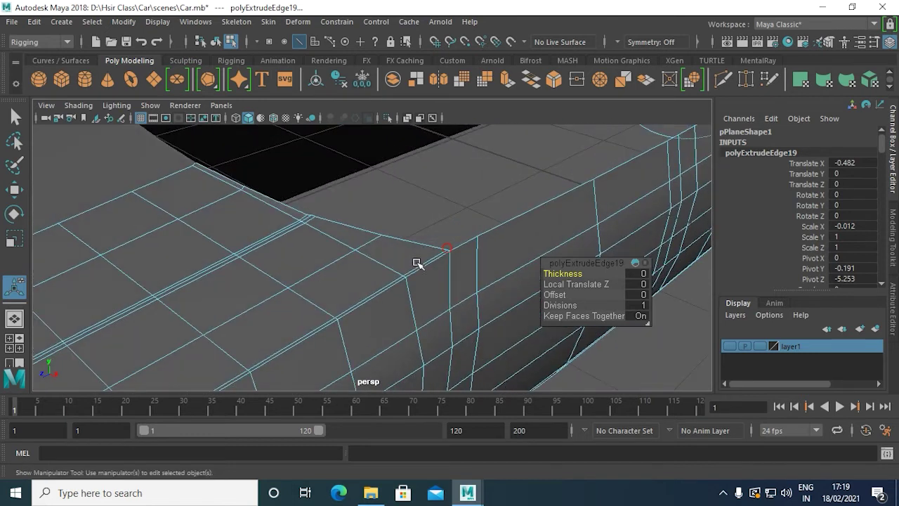
# Step: Slide the junction vertices along X to tidy the corner, then select the door-top edge
pyautogui.moveTo(361, 129); pyautogui.dragTo(361, 99, button='right')
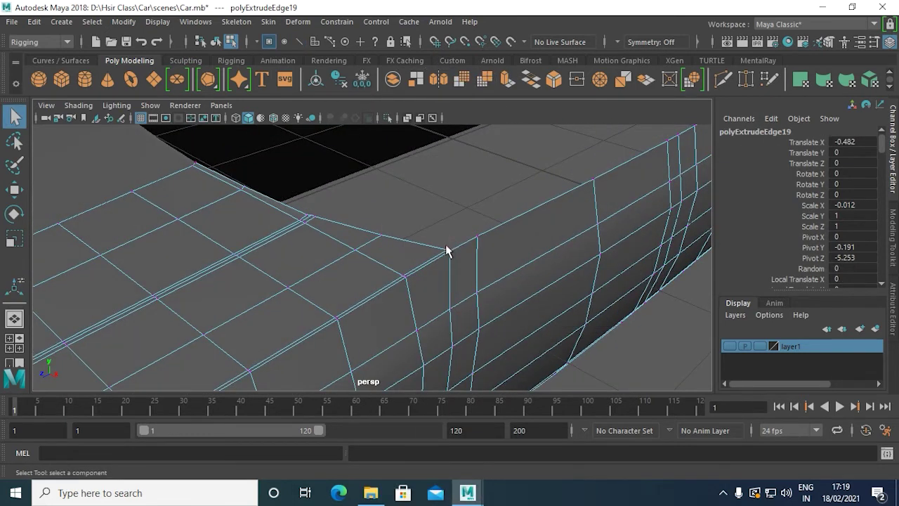
pyautogui.click(447, 251)
pyautogui.keyDown('alt'); pyautogui.moveTo(443, 263); pyautogui.dragTo(451, 277); pyautogui.keyUp('alt')
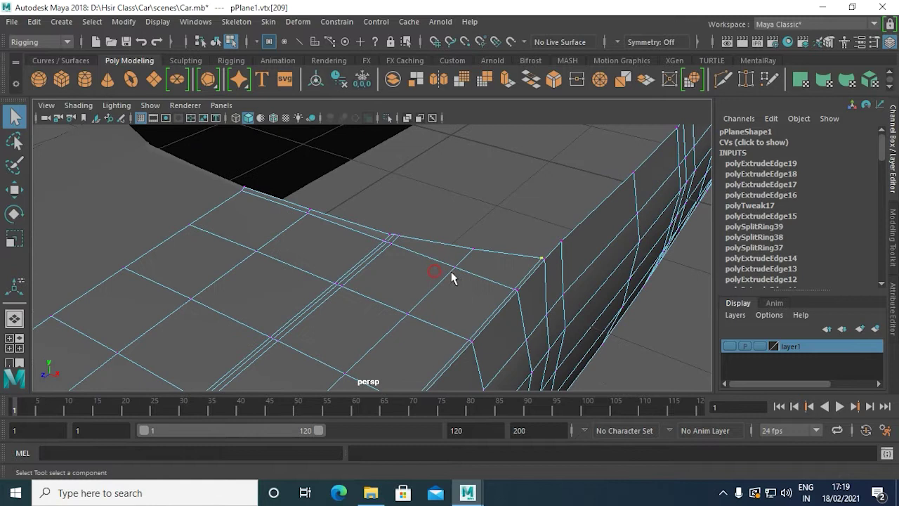
pyautogui.press('w')
pyautogui.moveTo(611, 283)
pyautogui.mouseDown()
pyautogui.moveTo(586, 283)
pyautogui.moveTo(552, 308)
pyautogui.moveTo(446, 220)
pyautogui.mouseUp()
pyautogui.click(512, 289)
pyautogui.moveTo(456, 209)
pyautogui.mouseDown(button='right')
pyautogui.moveTo(410, 101)
pyautogui.moveTo(438, 79)
pyautogui.mouseUp(button='right')
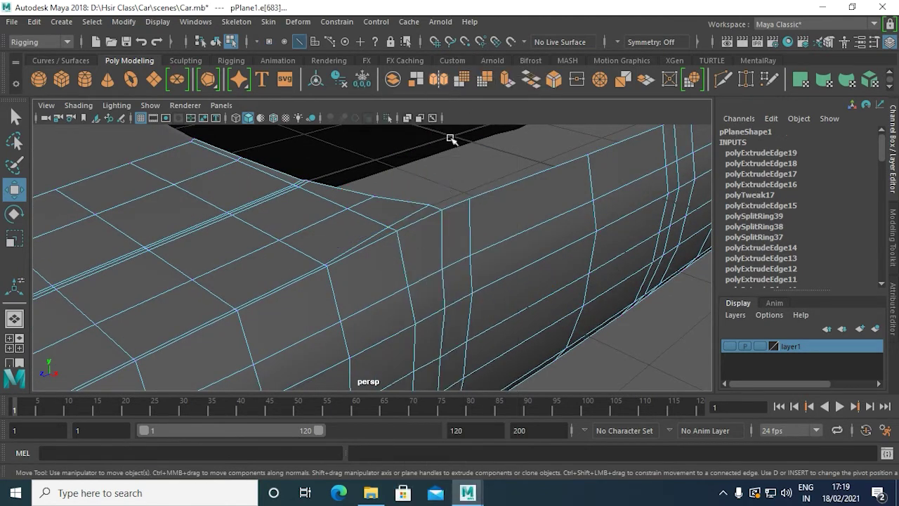
pyautogui.click(438, 206)
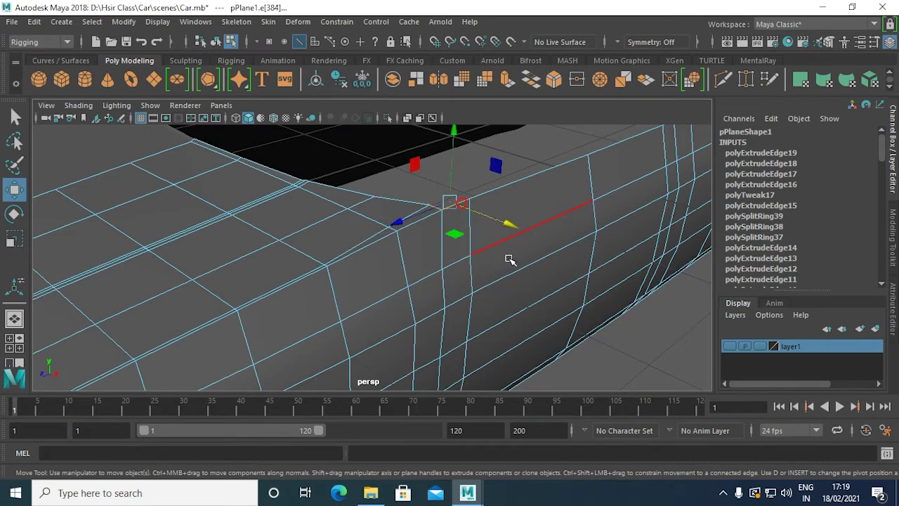
# Step: Extrude the door-top edge up along the windshield pillar in the side view
pyautogui.keyDown('alt'); pyautogui.moveTo(508, 259); pyautogui.dragTo(471, 295); pyautogui.keyUp('alt')
pyautogui.press('space')
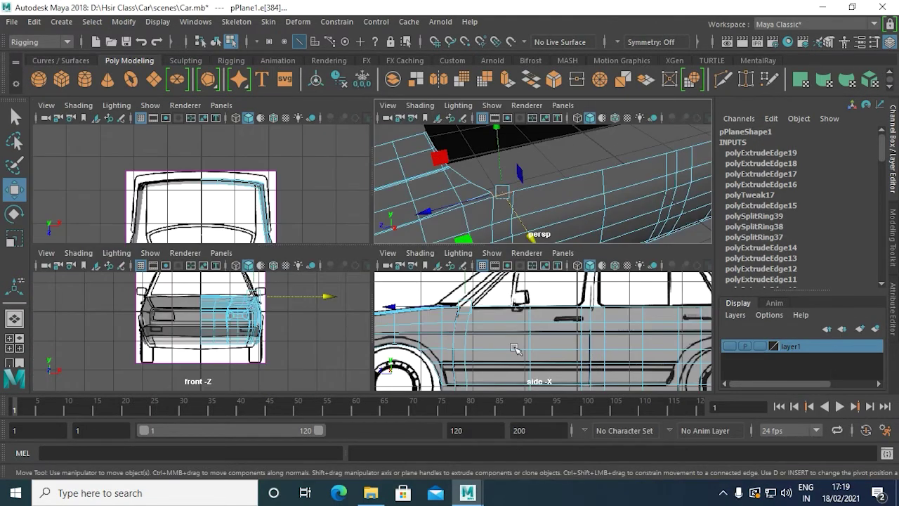
pyautogui.press('space')
pyautogui.keyDown('alt'); pyautogui.moveTo(413, 285); pyautogui.dragTo(441, 292, button='middle'); pyautogui.keyUp('alt')
pyautogui.keyDown('alt'); pyautogui.moveTo(316, 231); pyautogui.dragTo(305, 260, button='middle'); pyautogui.keyUp('alt')
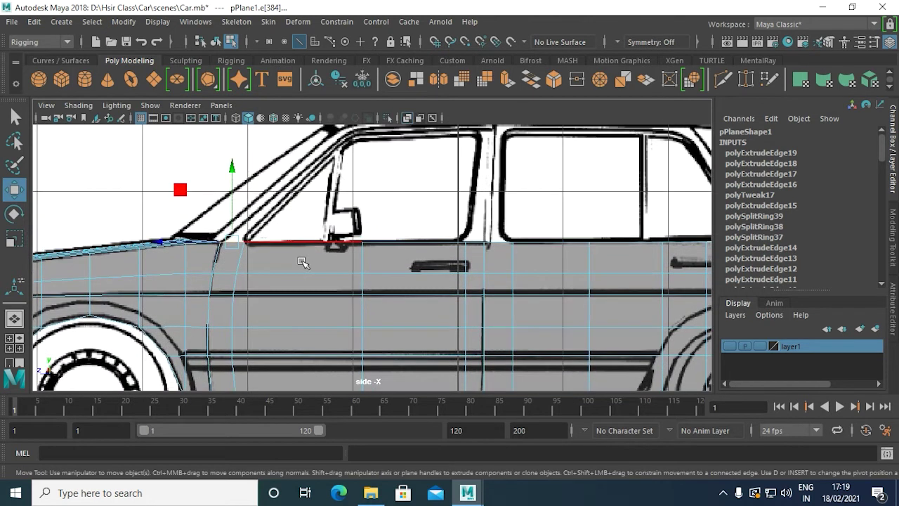
pyautogui.click(504, 86)
pyautogui.keyDown('alt'); pyautogui.moveTo(309, 175); pyautogui.dragTo(295, 197, button='middle'); pyautogui.keyUp('alt')
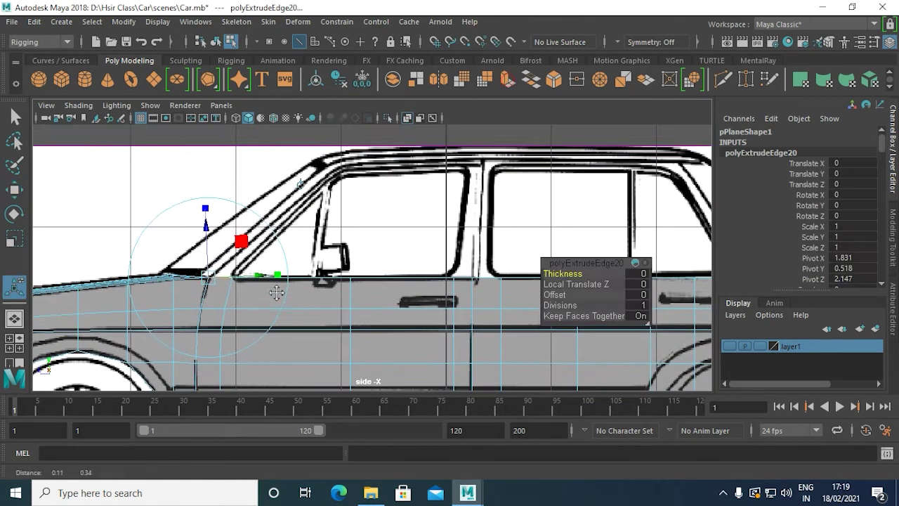
pyautogui.click(300, 187)
pyautogui.moveTo(223, 277); pyautogui.dragTo(265, 232)
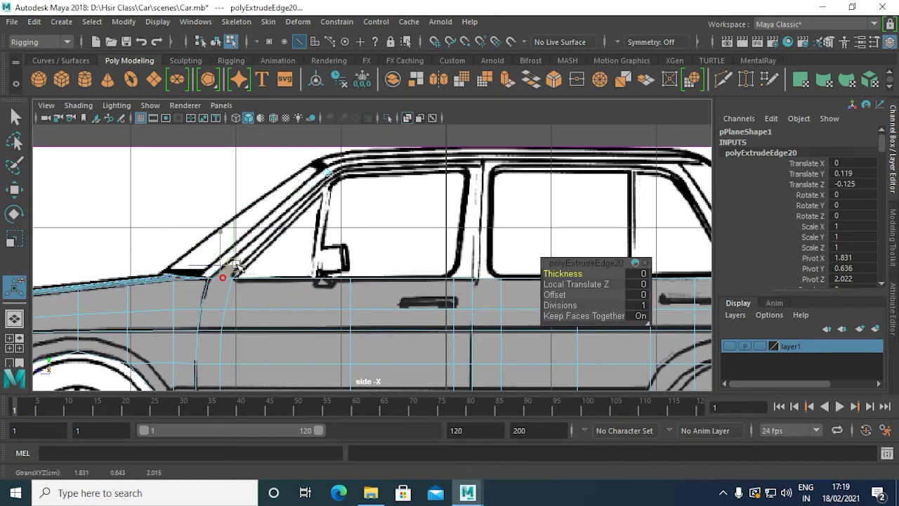
pyautogui.moveTo(270, 224); pyautogui.dragTo(297, 203)
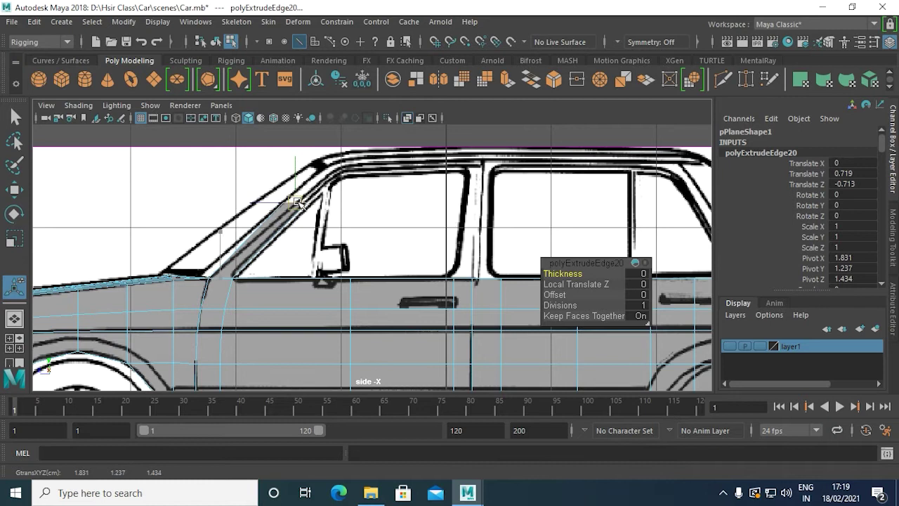
# Step: Check the extruded strip in perspective and select the vertex at its base
pyautogui.press('space')
pyautogui.press('space')
pyautogui.keyDown('alt'); pyautogui.moveTo(513, 227); pyautogui.dragTo(295, 337); pyautogui.keyUp('alt')
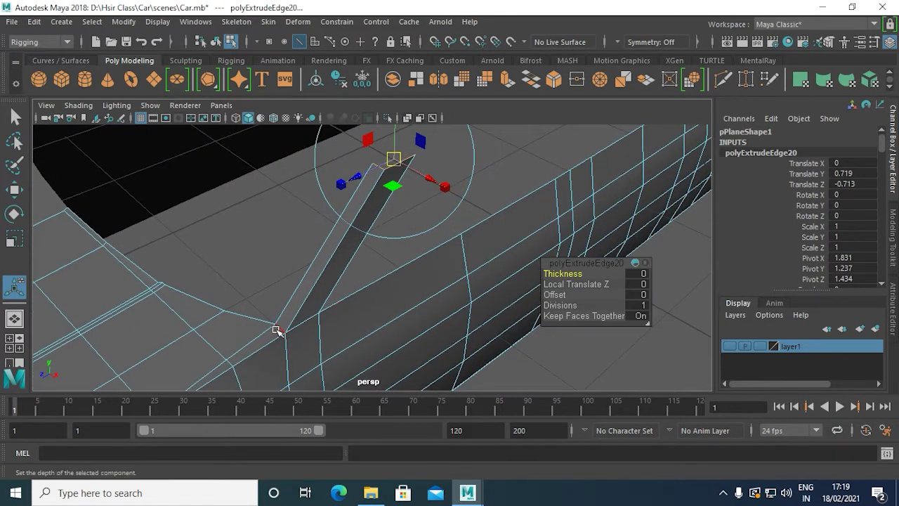
pyautogui.rightClick(274, 311)
pyautogui.click(211, 100)
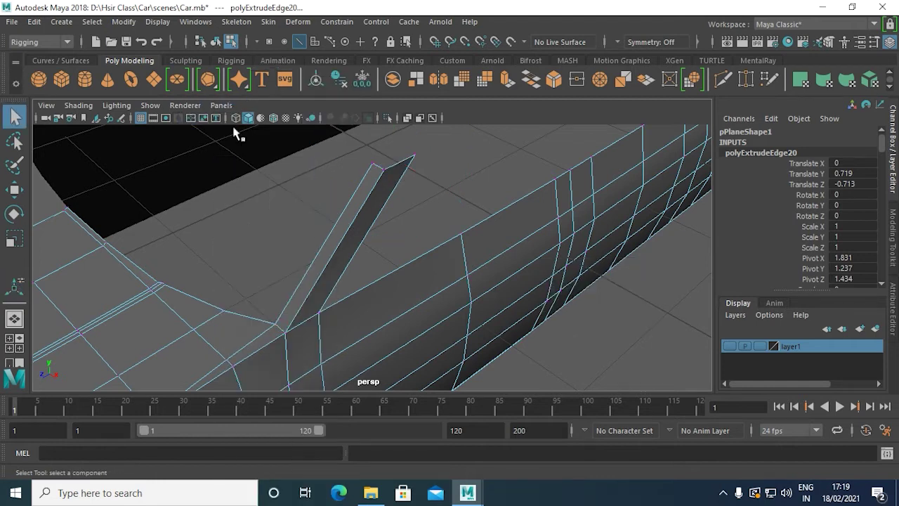
pyautogui.click(278, 323)
# Step: Slide the strip-base vertex left along X to sit on the reference pillar
pyautogui.press('space')
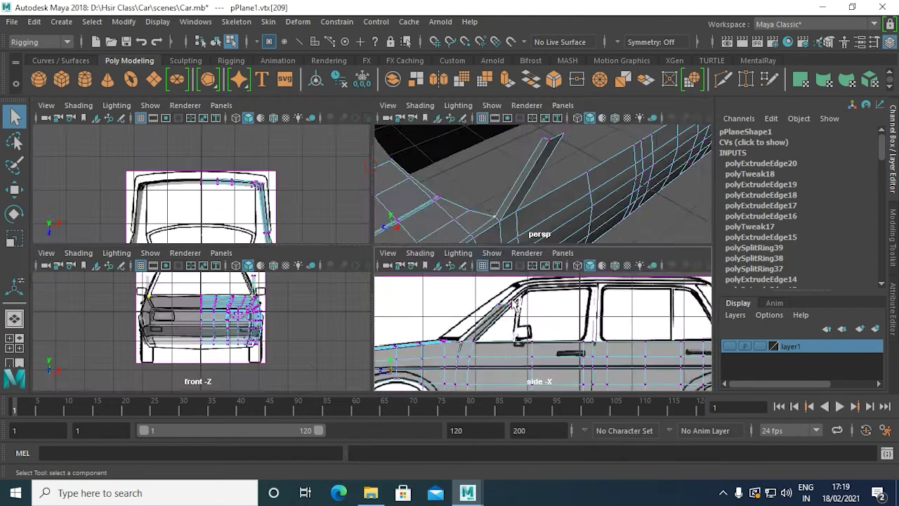
pyautogui.press('space')
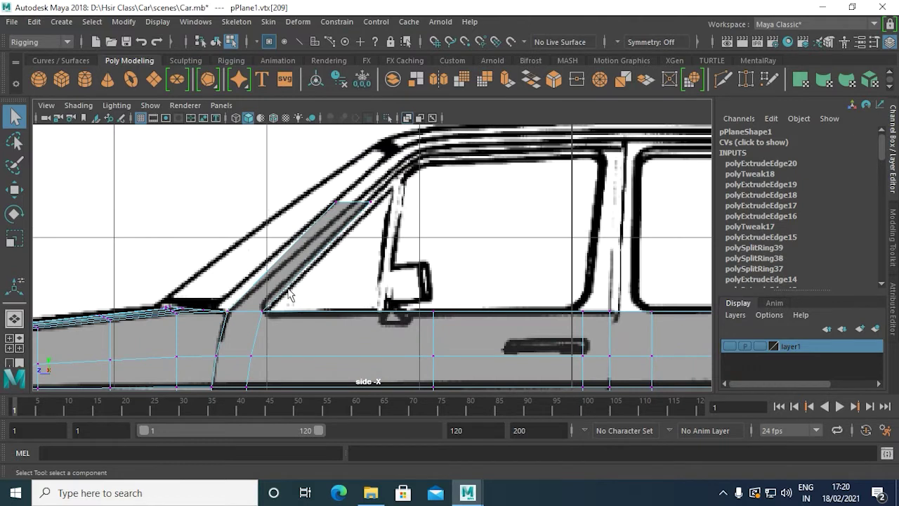
pyautogui.press('w')
pyautogui.moveTo(172, 314); pyautogui.dragTo(156, 314, button='middle')
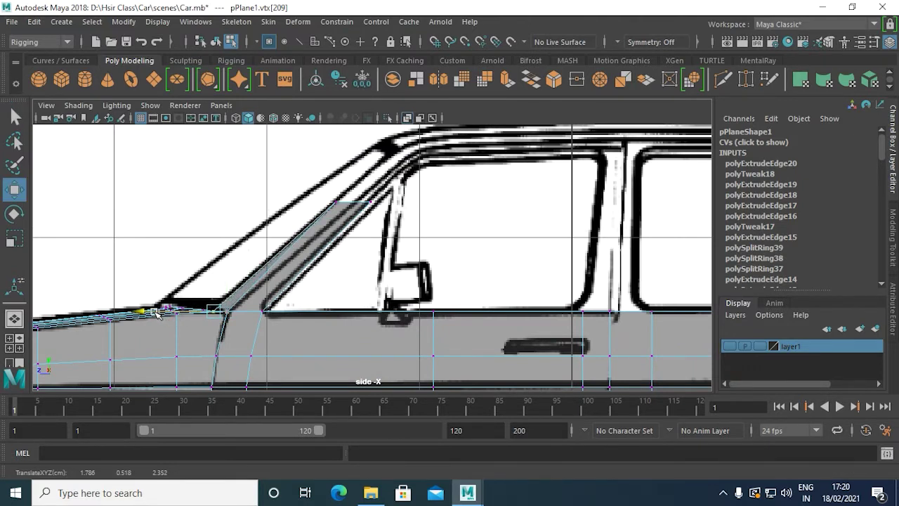
pyautogui.press('space')
pyautogui.press('space')
pyautogui.moveTo(415, 231)
pyautogui.keyDown('alt'); pyautogui.mouseDown()
pyautogui.moveTo(361, 226)
pyautogui.moveTo(488, 277)
pyautogui.moveTo(311, 265)
pyautogui.mouseUp(); pyautogui.keyUp('alt')
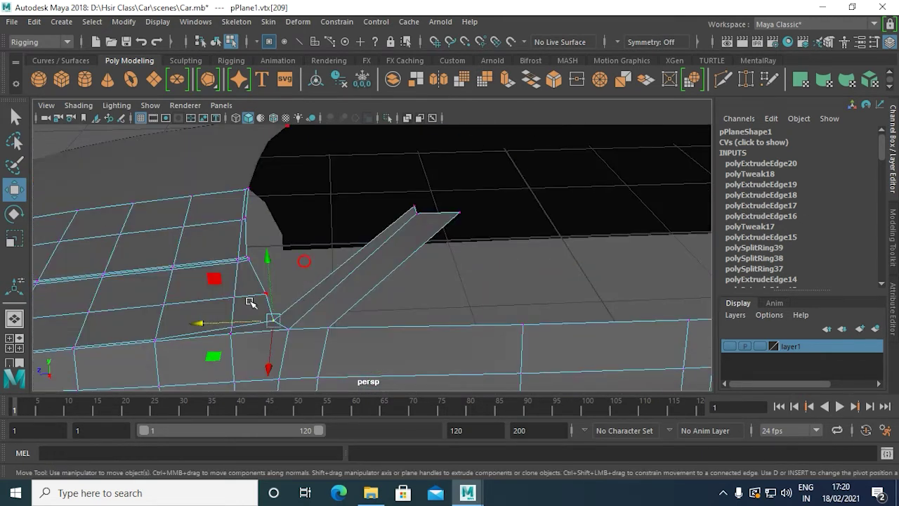
pyautogui.moveTo(232, 295); pyautogui.dragTo(228, 295)
pyautogui.moveTo(331, 321)
pyautogui.keyDown('alt'); pyautogui.mouseDown()
pyautogui.moveTo(570, 189)
pyautogui.moveTo(611, 192)
pyautogui.moveTo(468, 209)
pyautogui.mouseUp(); pyautogui.keyUp('alt')
# Step: Shift the strip-end vertices and one top vertex left onto the pillar line
pyautogui.moveTo(415, 227); pyautogui.dragTo(512, 254)
pyautogui.moveTo(596, 337); pyautogui.dragTo(368, 258)
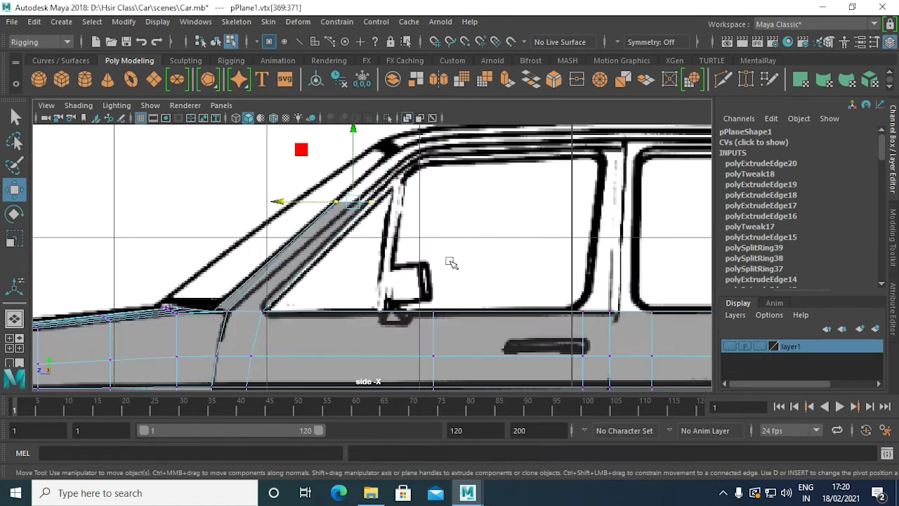
pyautogui.moveTo(296, 218); pyautogui.dragTo(299, 223)
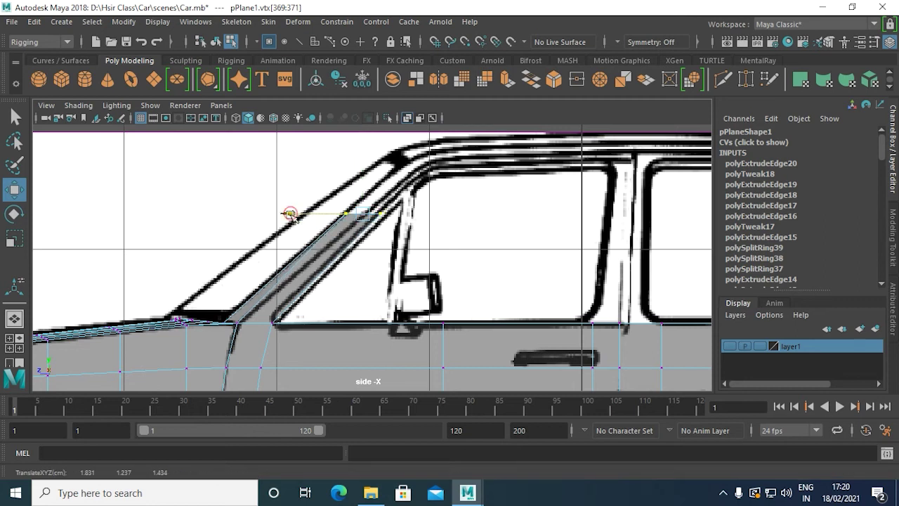
pyautogui.scroll(1, 356, 228)
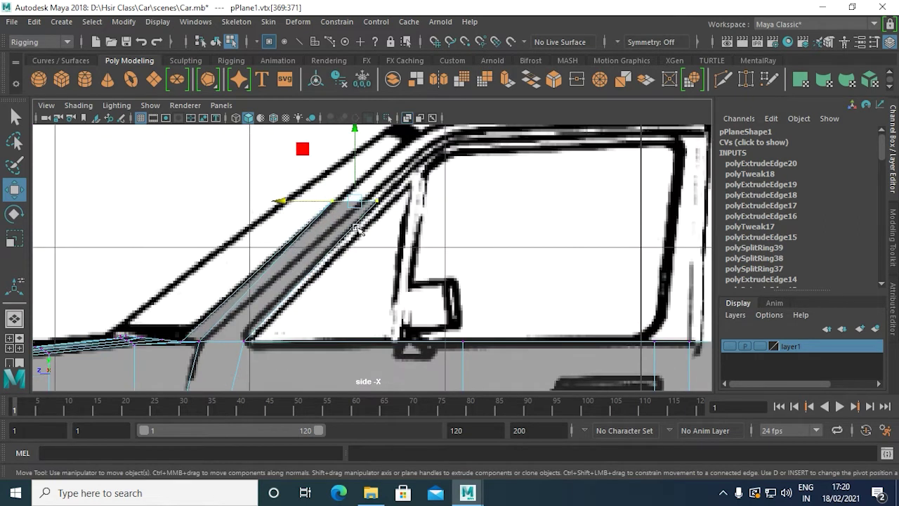
pyautogui.click(366, 233)
pyautogui.click(333, 202)
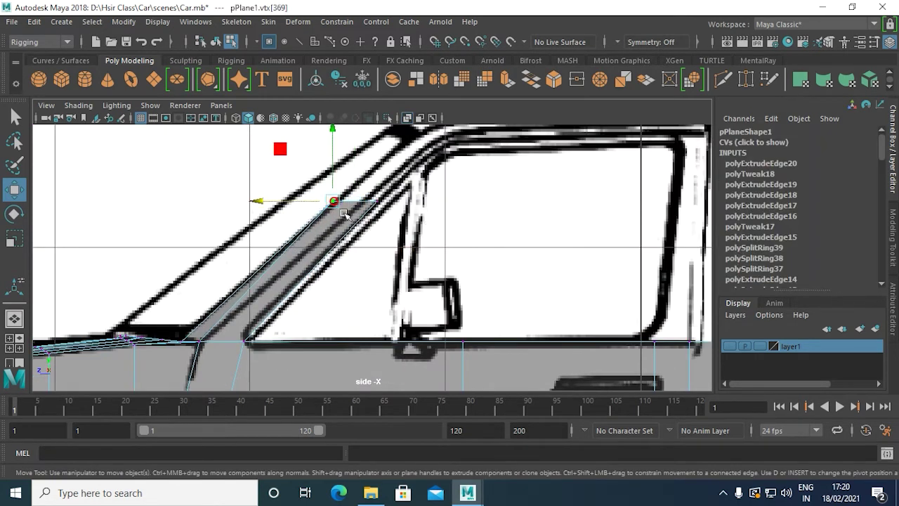
pyautogui.moveTo(332, 202)
pyautogui.mouseDown()
pyautogui.moveTo(307, 205)
pyautogui.moveTo(321, 203)
pyautogui.mouseUp()
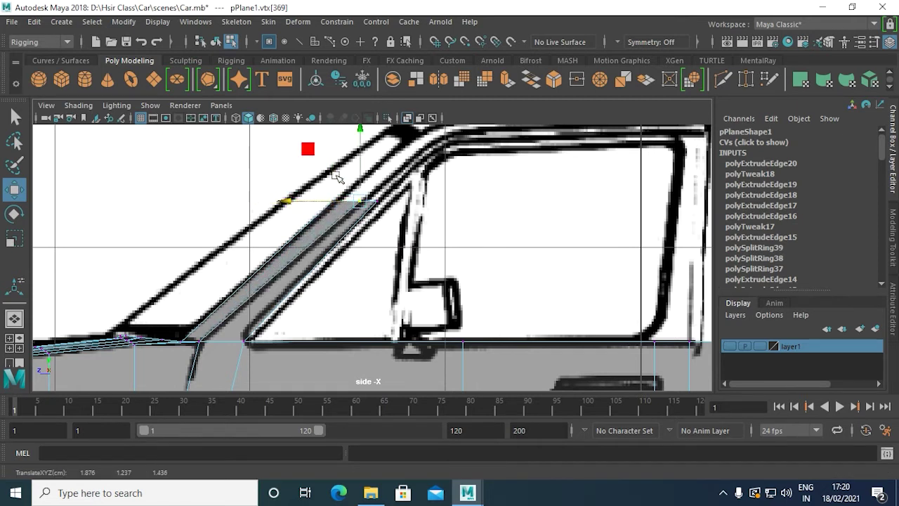
# Step: Lower the strip's base vertex slightly and select the three top vertices
pyautogui.click(336, 202)
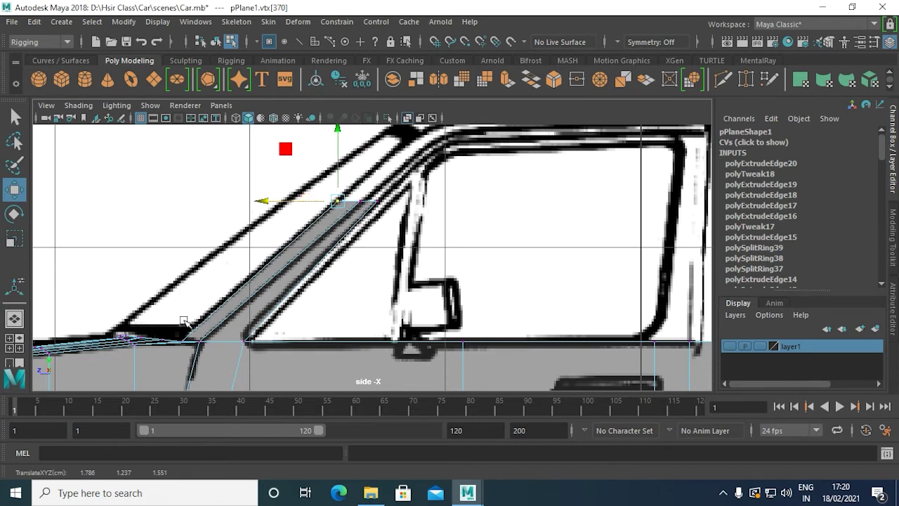
pyautogui.click(181, 341)
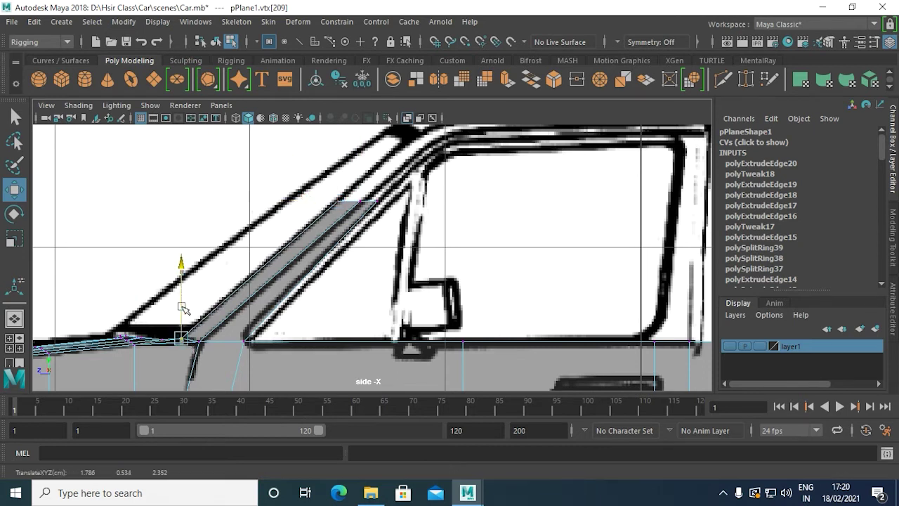
pyautogui.moveTo(182, 307); pyautogui.dragTo(181, 309)
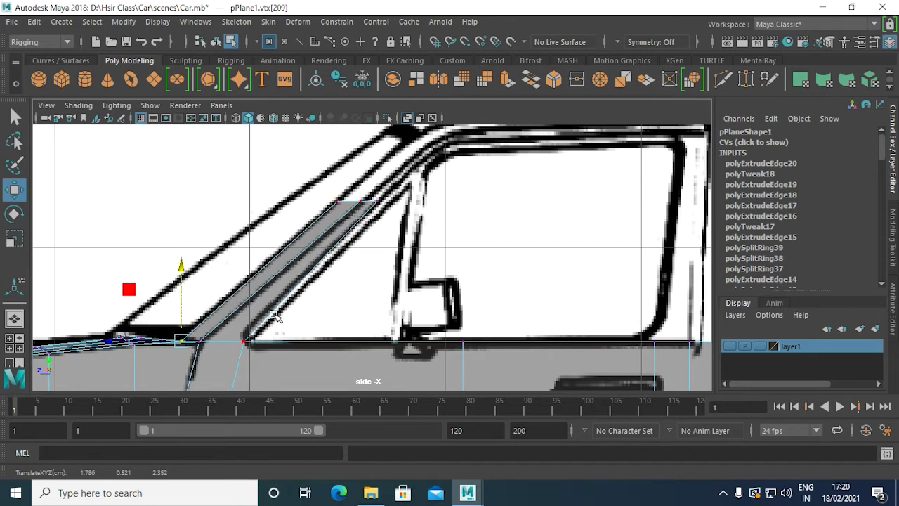
pyautogui.click(242, 341)
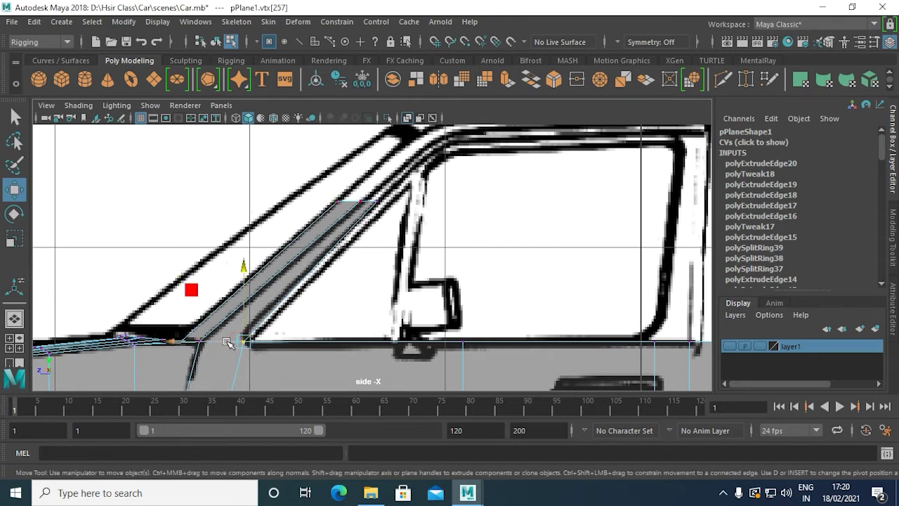
pyautogui.moveTo(309, 189)
pyautogui.mouseDown()
pyautogui.moveTo(405, 231)
pyautogui.moveTo(432, 261)
pyautogui.mouseUp()
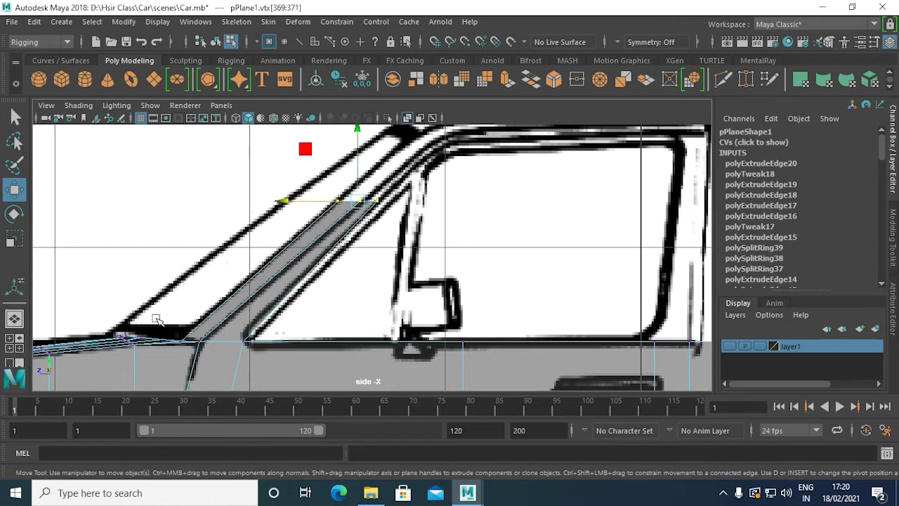
pyautogui.press('space')
pyautogui.press('space')
# Step: Move the top vertices inward onto the windshield edge, then down along the A-pillar line
pyautogui.scroll(4, 384, 268)
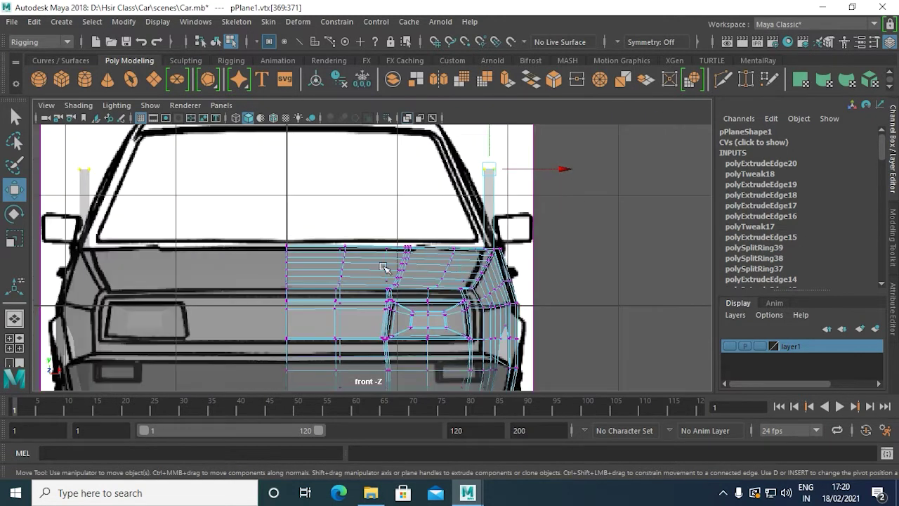
pyautogui.scroll(3, 384, 268)
pyautogui.keyDown('alt'); pyautogui.moveTo(535, 266); pyautogui.dragTo(563, 243, button='middle'); pyautogui.keyUp('alt')
pyautogui.moveTo(511, 193); pyautogui.dragTo(453, 198)
pyautogui.press('space')
pyautogui.moveTo(539, 290); pyautogui.dragTo(442, 291)
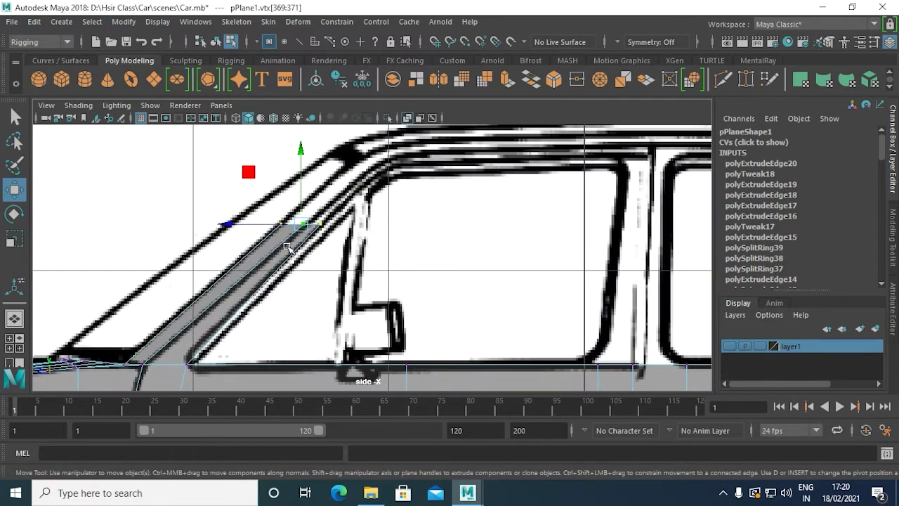
pyautogui.moveTo(298, 230); pyautogui.dragTo(257, 270)
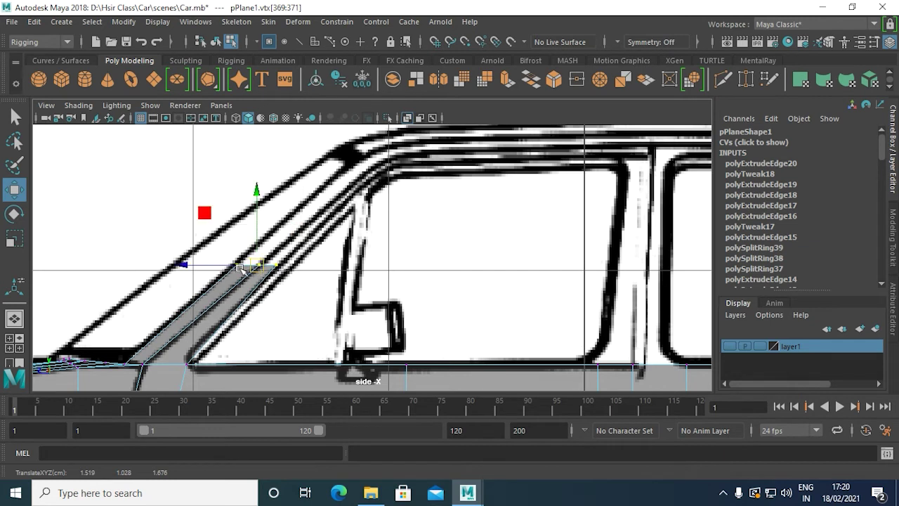
pyautogui.press('r')
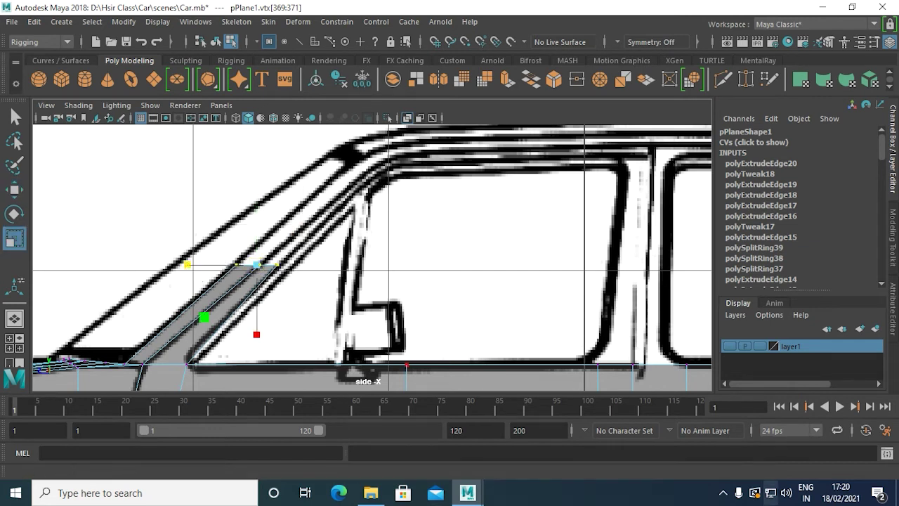
pyautogui.click(722, 492)
pyautogui.click(722, 494)
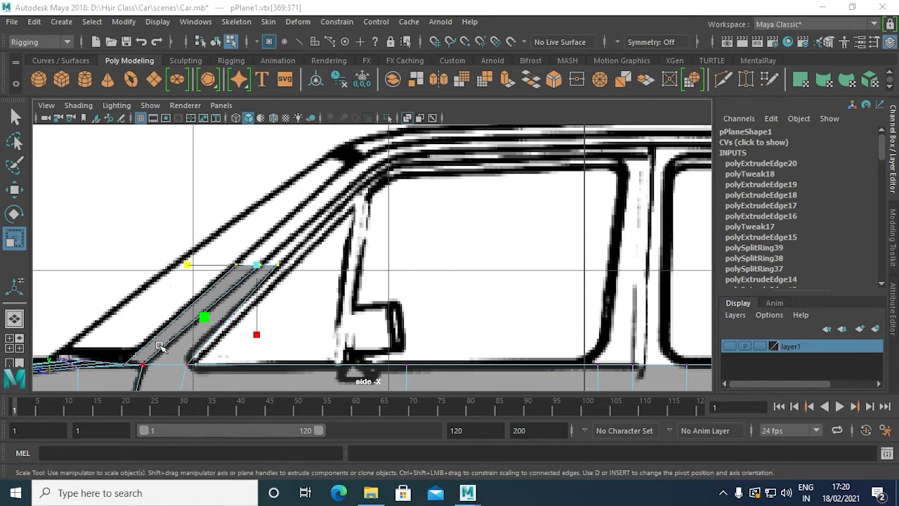
# Step: Select the pillar strip's single top edge in edge mode in the side view
pyautogui.click(356, 259)
pyautogui.press('space')
pyautogui.press('space')
pyautogui.moveTo(287, 221)
pyautogui.mouseDown()
pyautogui.moveTo(414, 258)
pyautogui.moveTo(429, 234)
pyautogui.moveTo(452, 226)
pyautogui.mouseUp()
pyautogui.press('w')
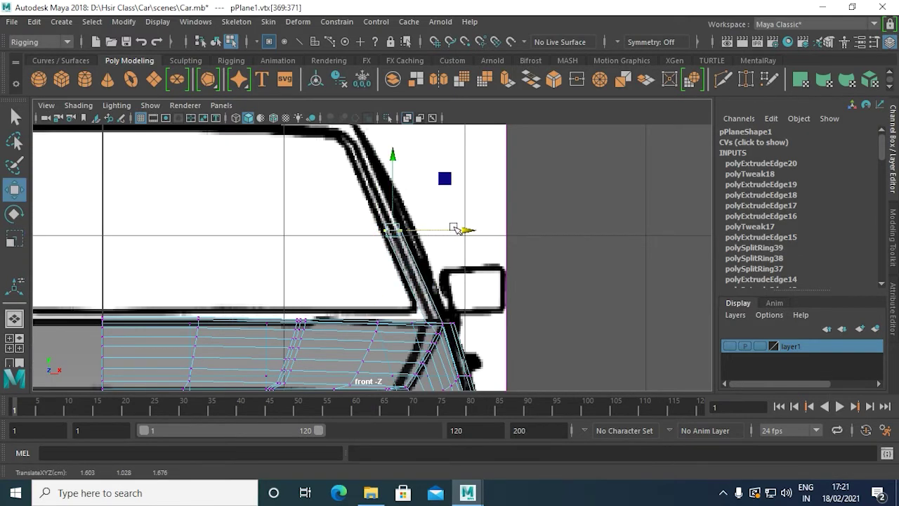
pyautogui.press('space')
pyautogui.press('space')
pyautogui.keyDown('alt'); pyautogui.moveTo(400, 276); pyautogui.dragTo(394, 268, button='middle'); pyautogui.keyUp('alt')
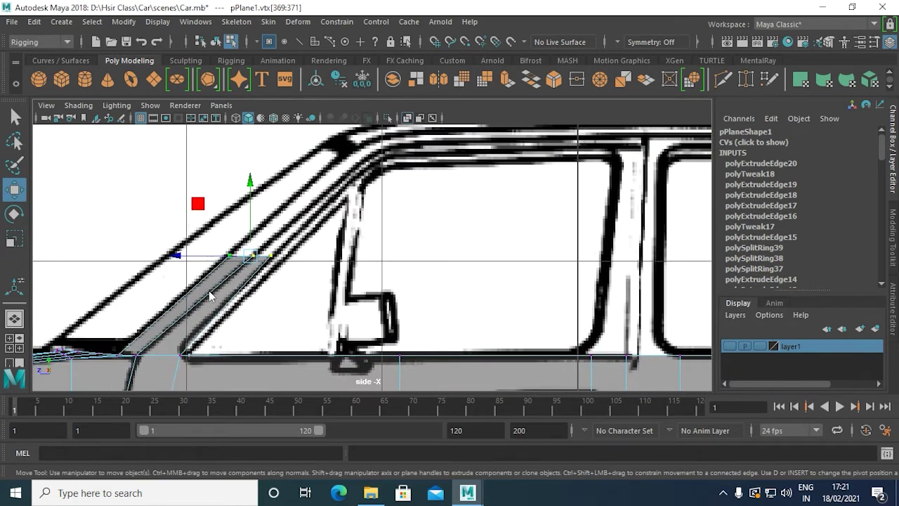
pyautogui.moveTo(208, 290); pyautogui.dragTo(188, 72, button='right')
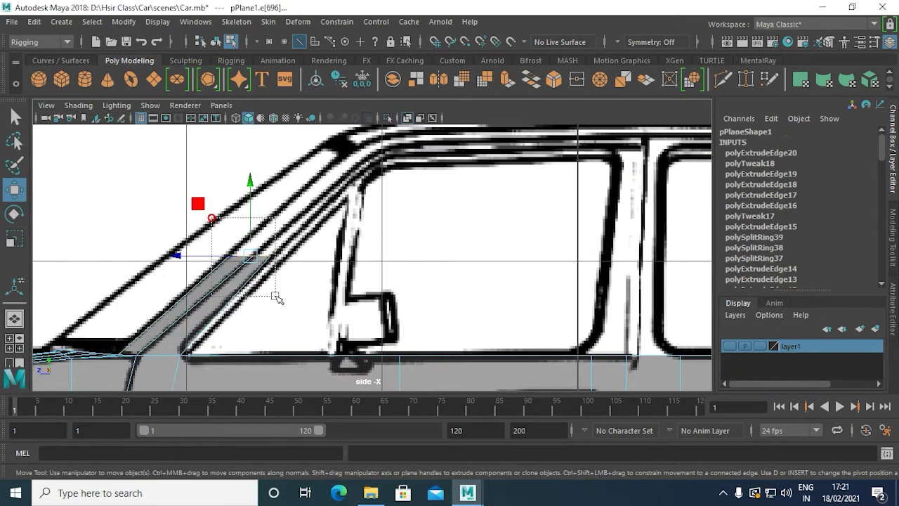
pyautogui.click(250, 257)
pyautogui.doubleClick(116, 324)
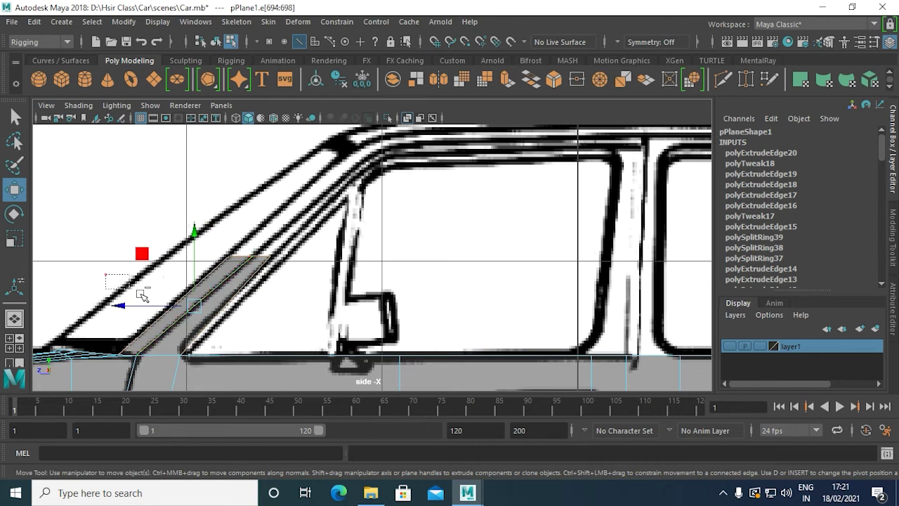
pyautogui.hotkey('ctrl', 'z')
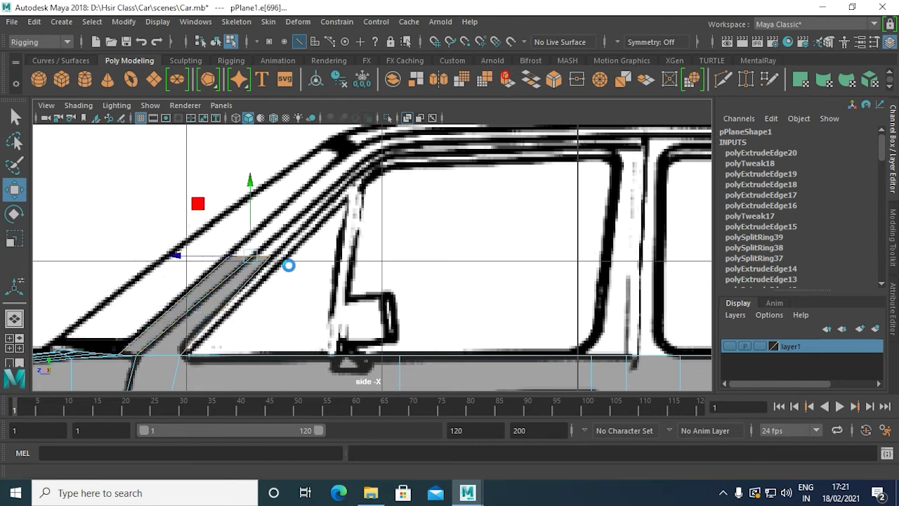
# Step: Extrude the top edge up to the roof line, slide it left along X, and check it in perspective
pyautogui.hotkey('ctrl', 'e')
pyautogui.keyDown('alt'); pyautogui.moveTo(299, 190); pyautogui.dragTo(271, 163, button='middle'); pyautogui.keyUp('alt')
pyautogui.moveTo(184, 253); pyautogui.dragTo(295, 165)
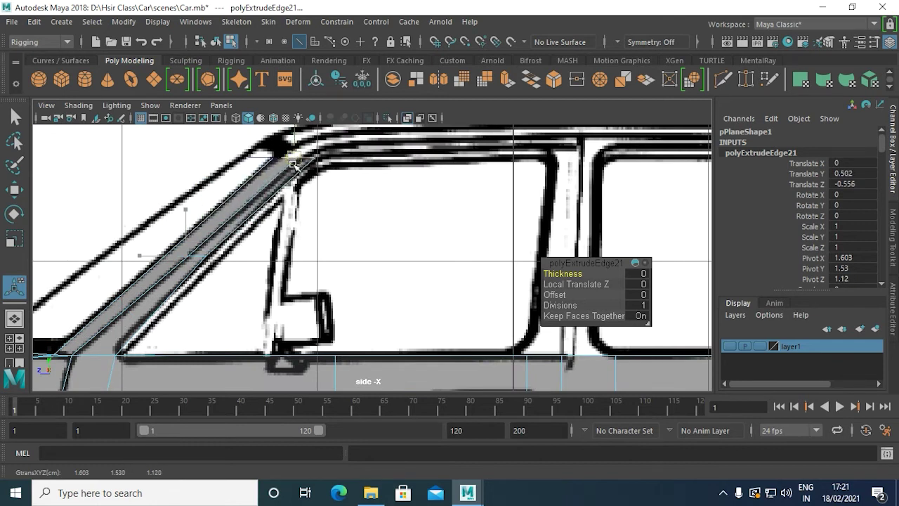
pyautogui.press('space')
pyautogui.press('space')
pyautogui.press('f')
pyautogui.moveTo(459, 221); pyautogui.dragTo(426, 227)
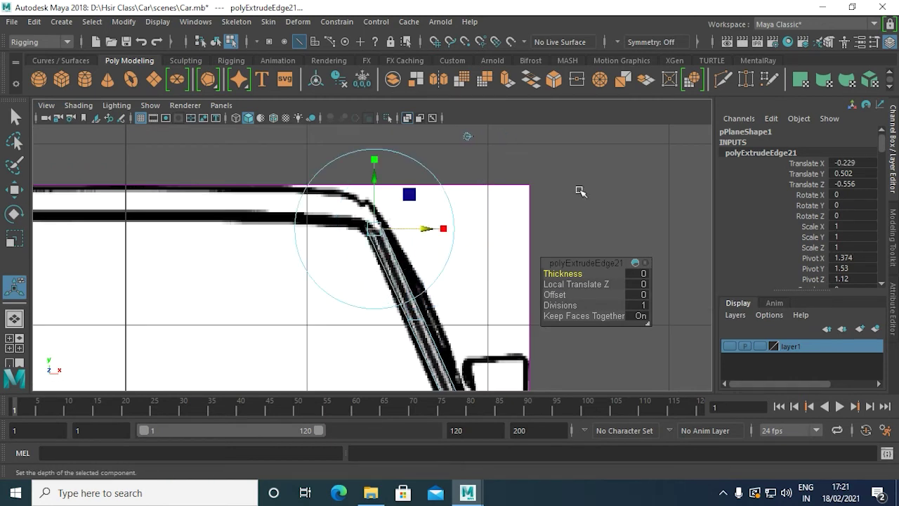
pyautogui.press('space')
pyautogui.press('space')
pyautogui.moveTo(421, 261)
pyautogui.keyDown('alt'); pyautogui.mouseDown()
pyautogui.moveTo(493, 302)
pyautogui.moveTo(571, 284)
pyautogui.moveTo(485, 311)
pyautogui.mouseUp(); pyautogui.keyUp('alt')
# Step: Return to object mode and frame the car blueprint in the top view
pyautogui.rightClick(435, 100)
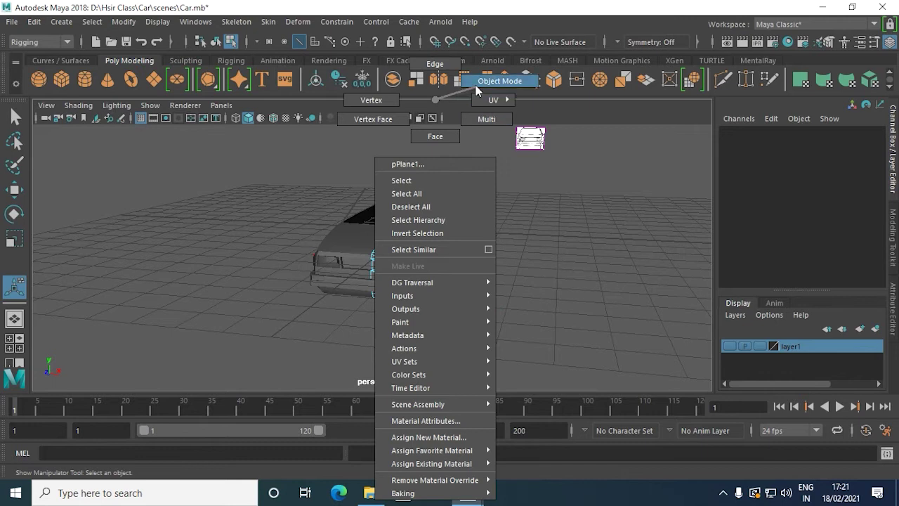
pyautogui.click(500, 81)
pyautogui.click(505, 281)
pyautogui.moveTo(506, 281)
pyautogui.keyDown('alt'); pyautogui.mouseDown()
pyautogui.moveTo(427, 328)
pyautogui.moveTo(522, 321)
pyautogui.moveTo(477, 317)
pyautogui.moveTo(341, 236)
pyautogui.mouseUp(); pyautogui.keyUp('alt')
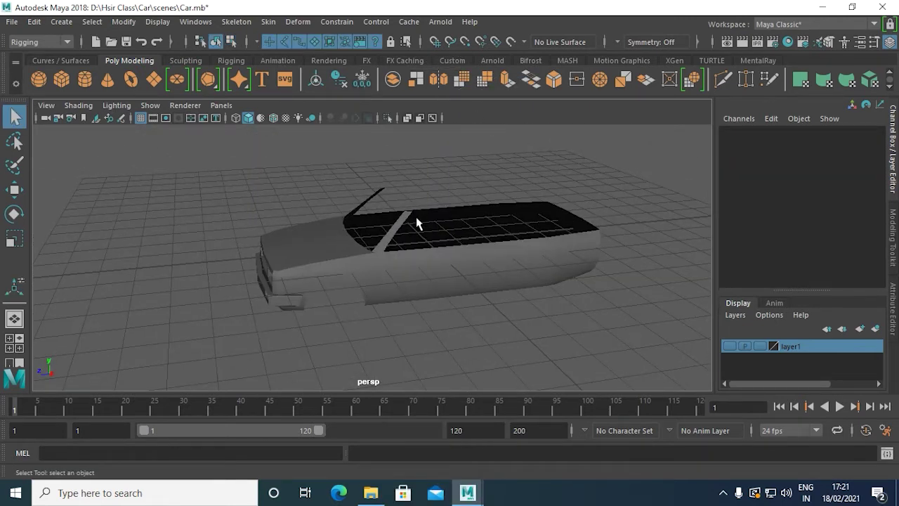
pyautogui.keyDown('alt'); pyautogui.moveTo(416, 222); pyautogui.dragTo(385, 252); pyautogui.keyUp('alt')
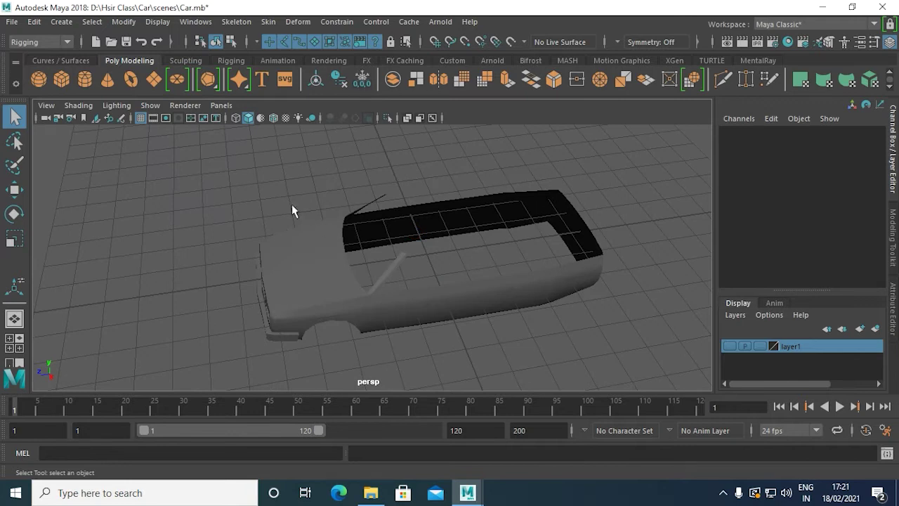
pyautogui.press('space')
pyautogui.press('space')
pyautogui.keyDown('alt'); pyautogui.moveTo(386, 312); pyautogui.dragTo(354, 187, button='middle'); pyautogui.keyUp('alt')
pyautogui.scroll(2, 354, 187)
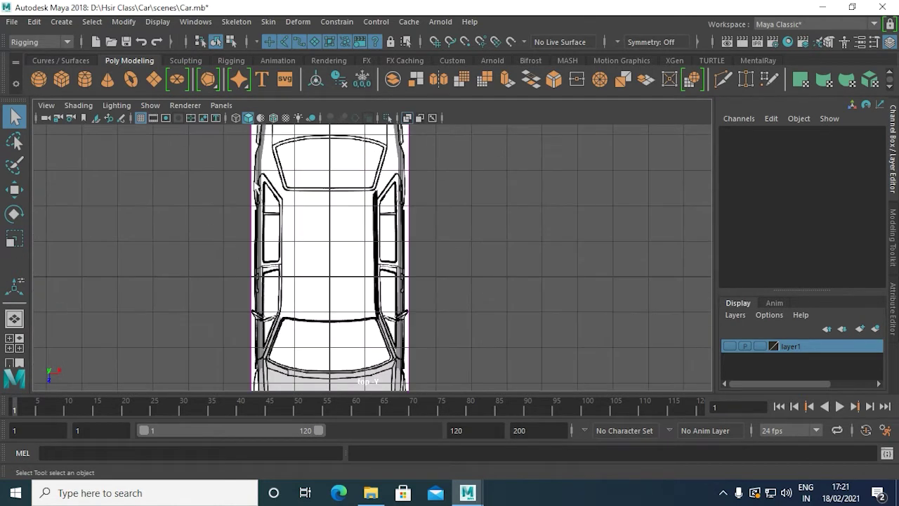
# Step: Create polygon plane pPlane4 with Subdivisions Width and Height set to 1
pyautogui.click(153, 80)
pyautogui.scroll(2, 607, 294)
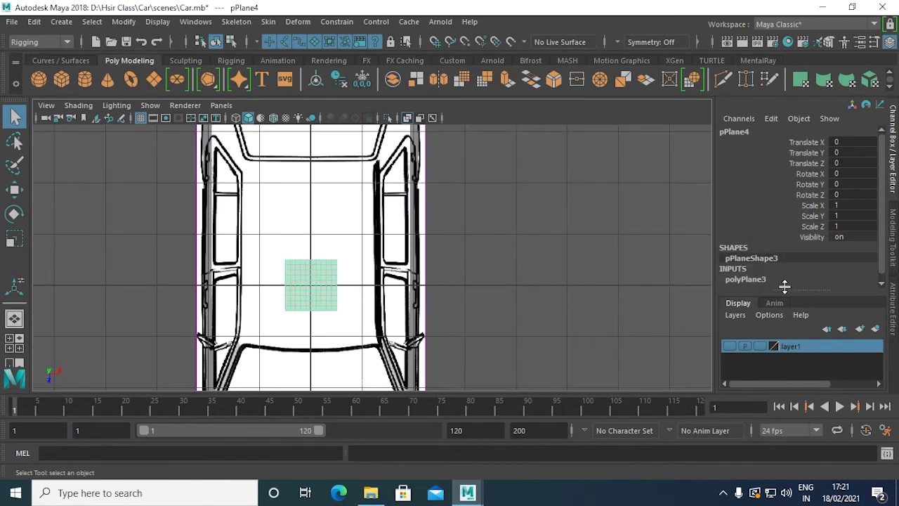
pyautogui.click(756, 280)
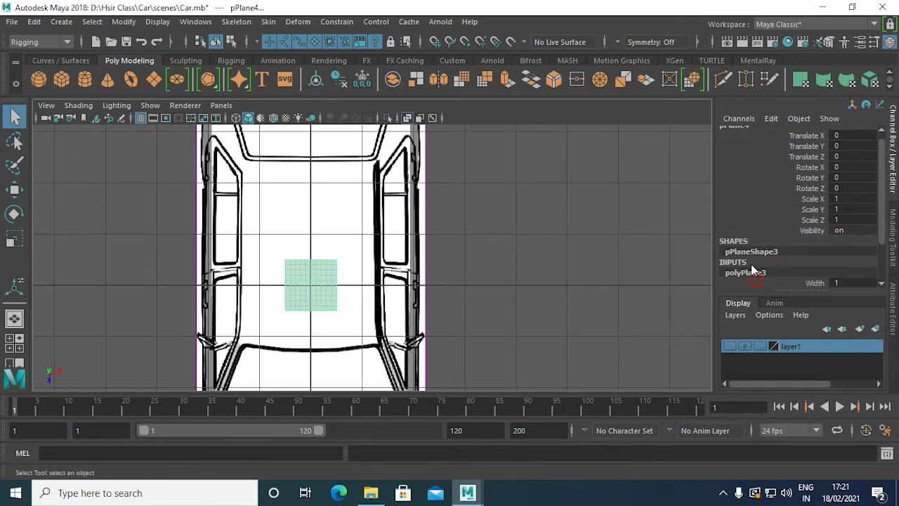
pyautogui.scroll(-2, 825, 224)
pyautogui.moveTo(839, 252); pyautogui.dragTo(836, 261)
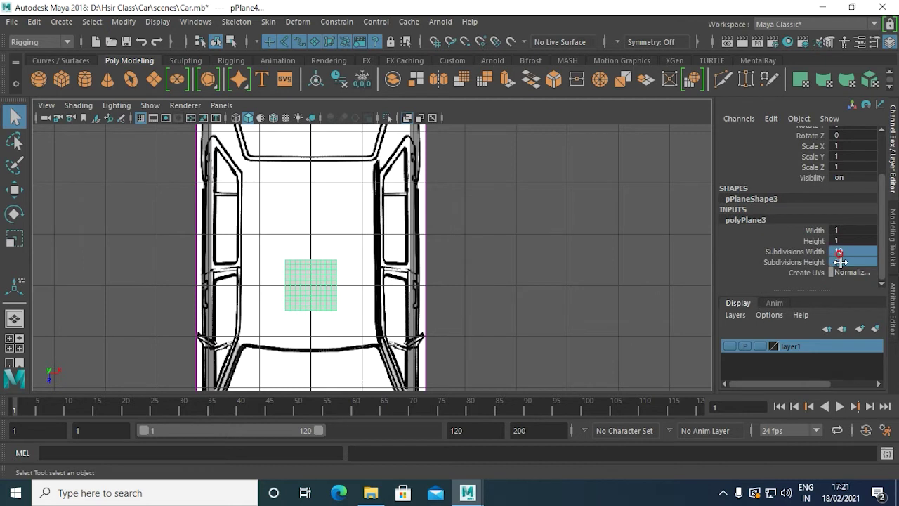
pyautogui.write('1')
pyautogui.press('Return')
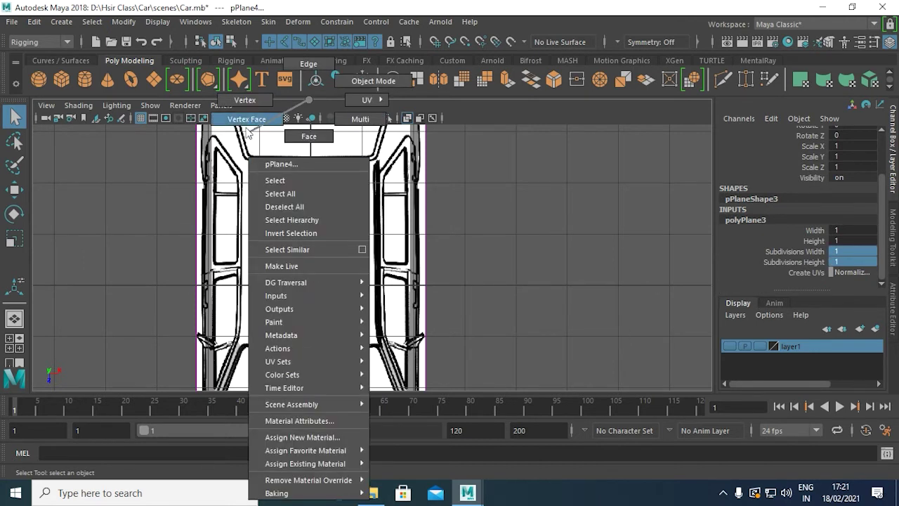
# Step: Narrow the plane's left side and push its right edge out to the pillar line
pyautogui.moveTo(323, 272); pyautogui.dragTo(246, 119, button='right')
pyautogui.moveTo(294, 313); pyautogui.dragTo(295, 314)
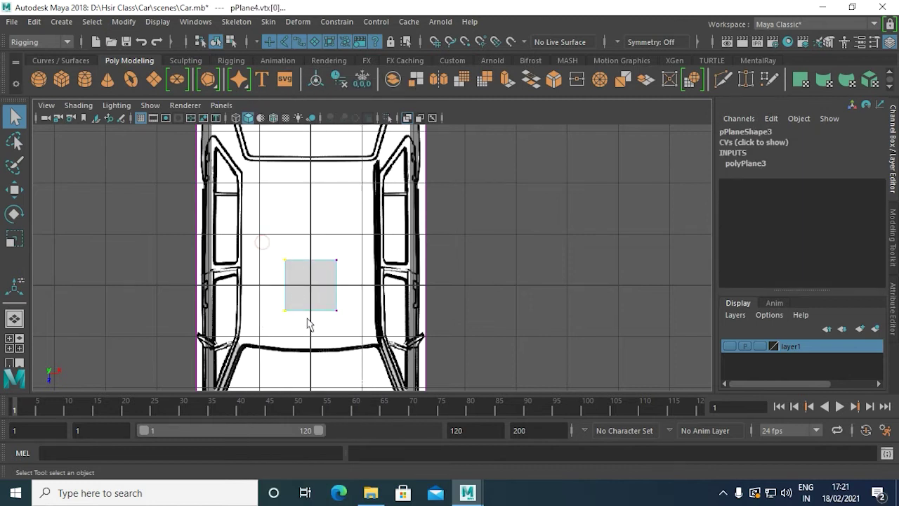
pyautogui.press('w')
pyautogui.moveTo(345, 286); pyautogui.dragTo(372, 288)
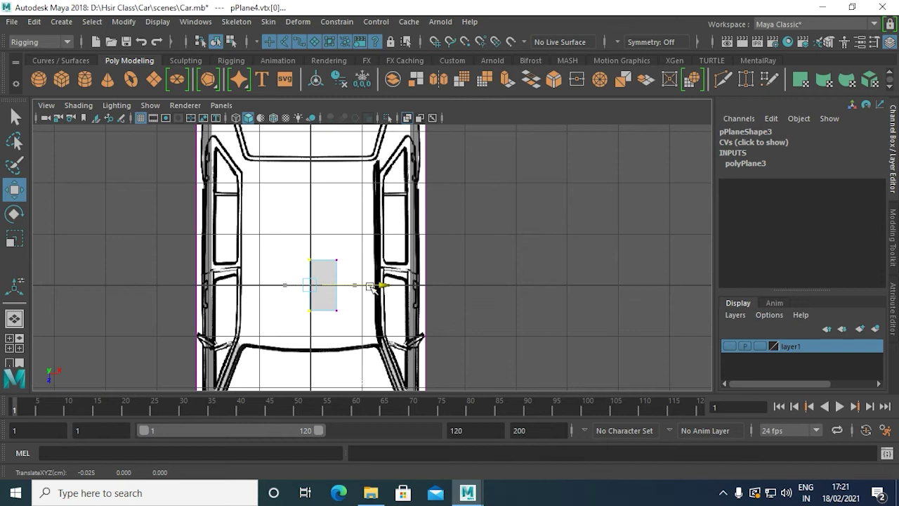
pyautogui.scroll(2, 372, 287)
pyautogui.moveTo(311, 246); pyautogui.dragTo(371, 351)
pyautogui.keyDown('alt'); pyautogui.moveTo(388, 305); pyautogui.dragTo(367, 257, button='middle'); pyautogui.keyUp('alt')
pyautogui.moveTo(370, 250); pyautogui.dragTo(423, 250)
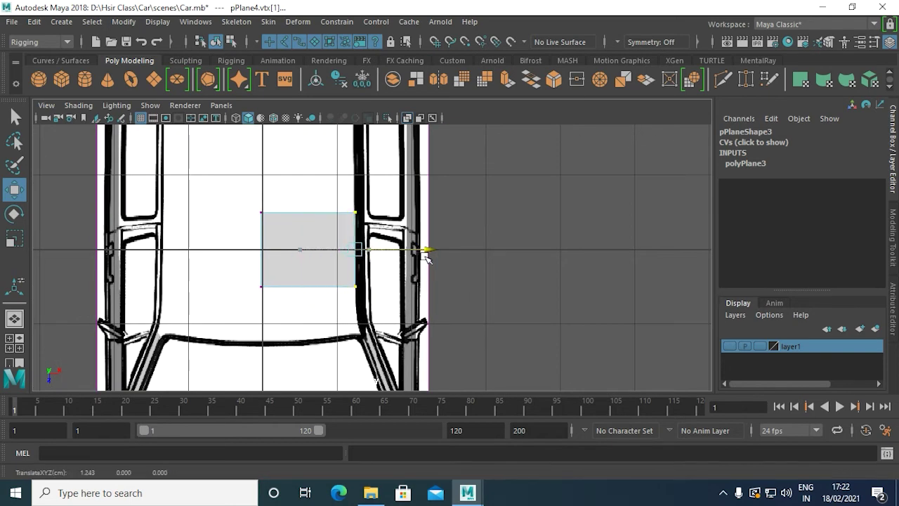
pyautogui.keyDown('alt'); pyautogui.moveTo(302, 324); pyautogui.dragTo(289, 272, button='middle'); pyautogui.keyUp('alt')
# Step: Stretch the plane's bottom edge to the windshield and its top edge to the rear roof line
pyautogui.moveTo(234, 225); pyautogui.dragTo(355, 302)
pyautogui.moveTo(300, 319); pyautogui.dragTo(305, 367)
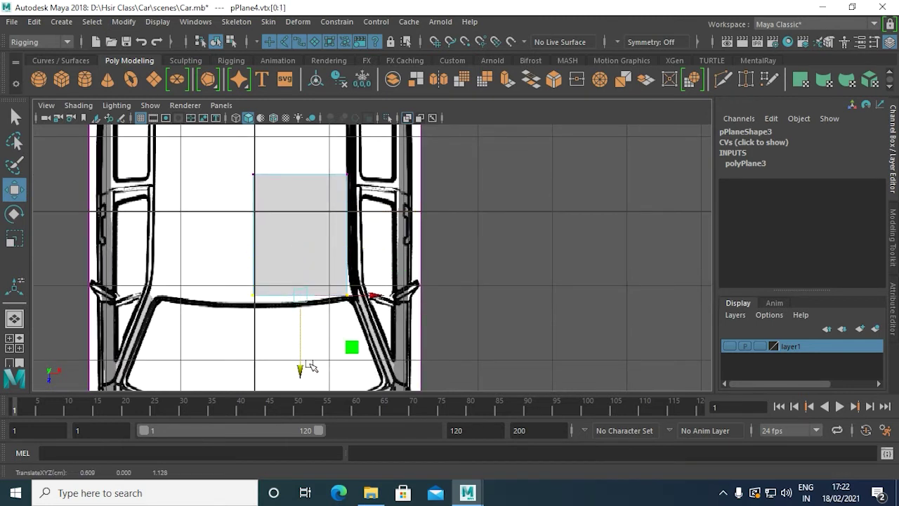
pyautogui.keyDown('alt'); pyautogui.moveTo(309, 368); pyautogui.dragTo(293, 335, button='middle'); pyautogui.keyUp('alt')
pyautogui.moveTo(227, 250); pyautogui.dragTo(405, 312)
pyautogui.keyDown('alt'); pyautogui.moveTo(405, 312); pyautogui.dragTo(390, 369, button='middle'); pyautogui.keyUp('alt')
pyautogui.moveTo(288, 375); pyautogui.dragTo(283, 240)
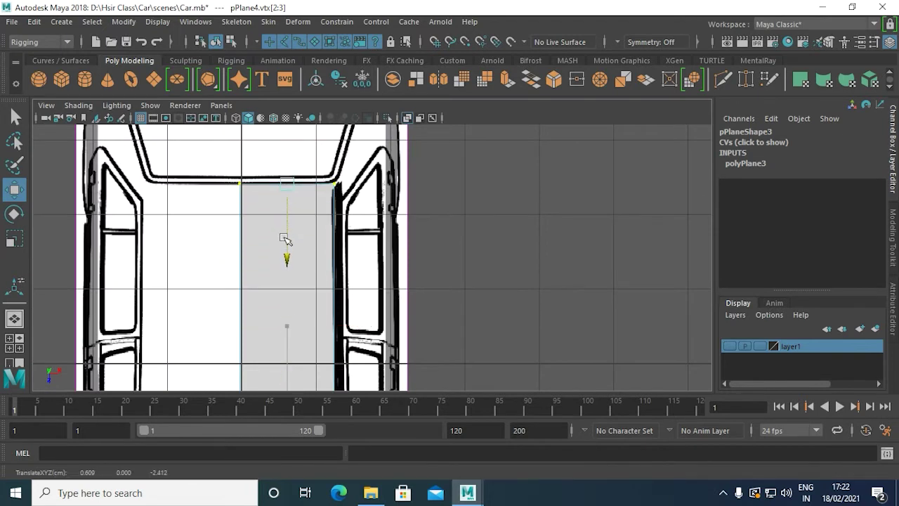
pyautogui.scroll(2, 294, 260)
pyautogui.scroll(2, 327, 306)
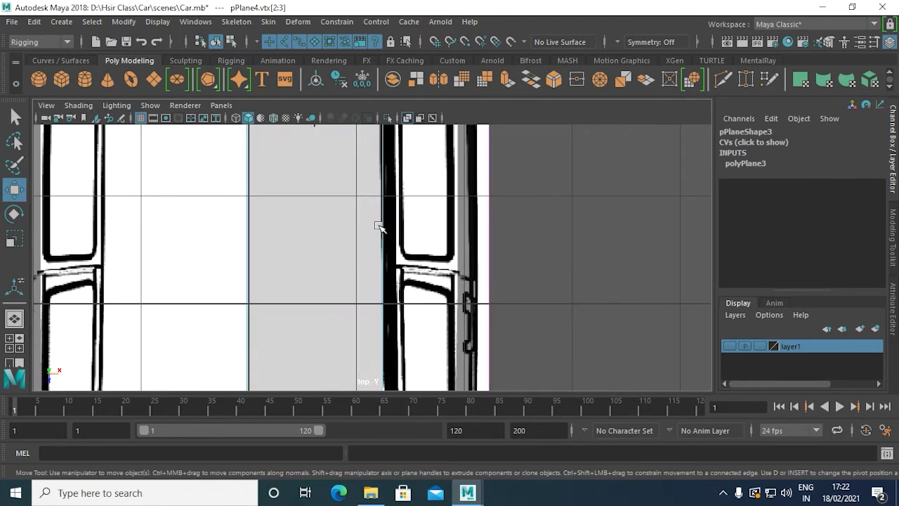
pyautogui.scroll(-5, 377, 225)
# Step: Line the plane's left edge vertices up with the car's centre line
pyautogui.moveTo(297, 167)
pyautogui.mouseDown()
pyautogui.moveTo(345, 265)
pyautogui.moveTo(349, 341)
pyautogui.mouseUp()
pyautogui.scroll(3, 353, 327)
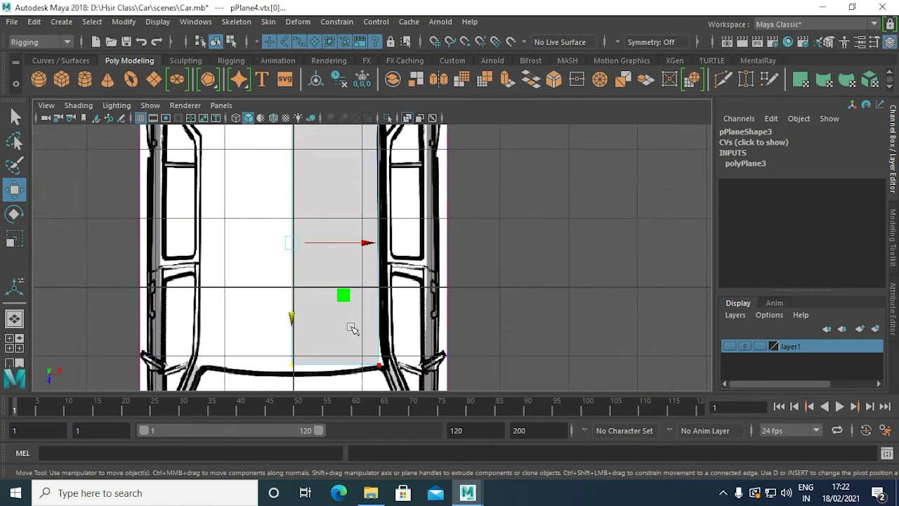
pyautogui.scroll(2, 157, 287)
pyautogui.scroll(2, 271, 325)
pyautogui.scroll(3, 232, 316)
pyautogui.keyDown('alt'); pyautogui.moveTo(195, 309); pyautogui.dragTo(555, 347, button='middle'); pyautogui.keyUp('alt')
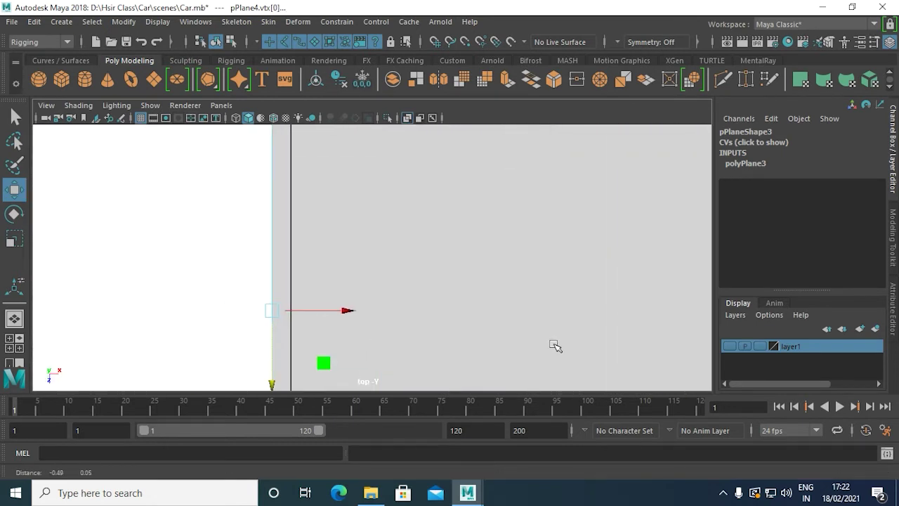
pyautogui.moveTo(346, 308); pyautogui.dragTo(365, 309)
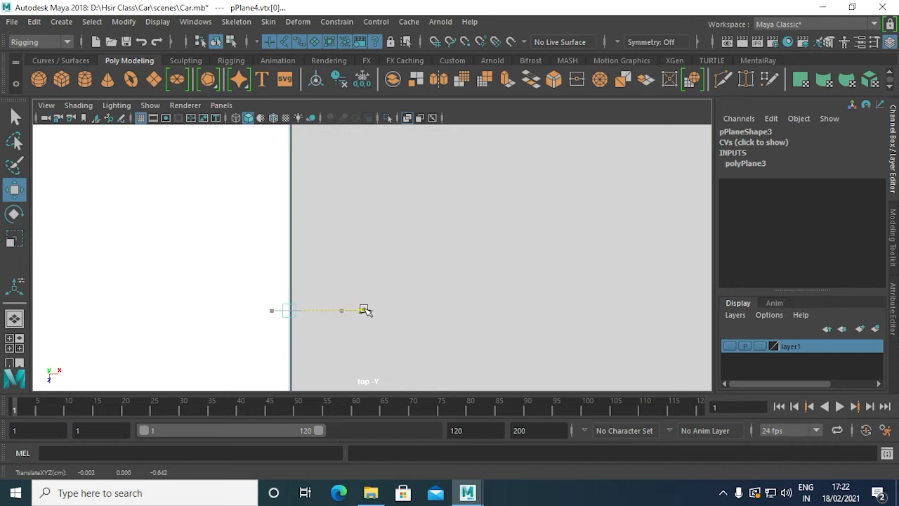
pyautogui.scroll(-5, 457, 267)
# Step: Raise pPlane4 to roof height (Translate Y 1.757) and view it in perspective
pyautogui.press('space')
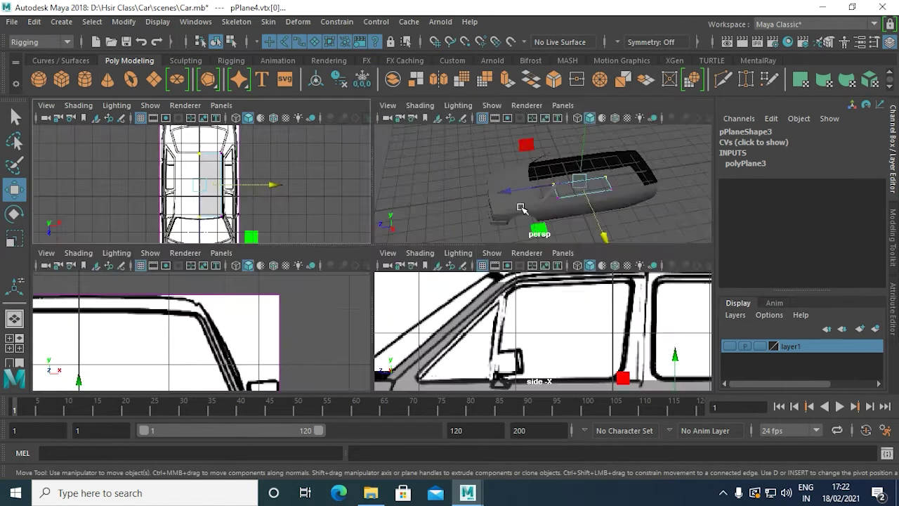
pyautogui.press('space')
pyautogui.moveTo(490, 248); pyautogui.dragTo(552, 81, button='right')
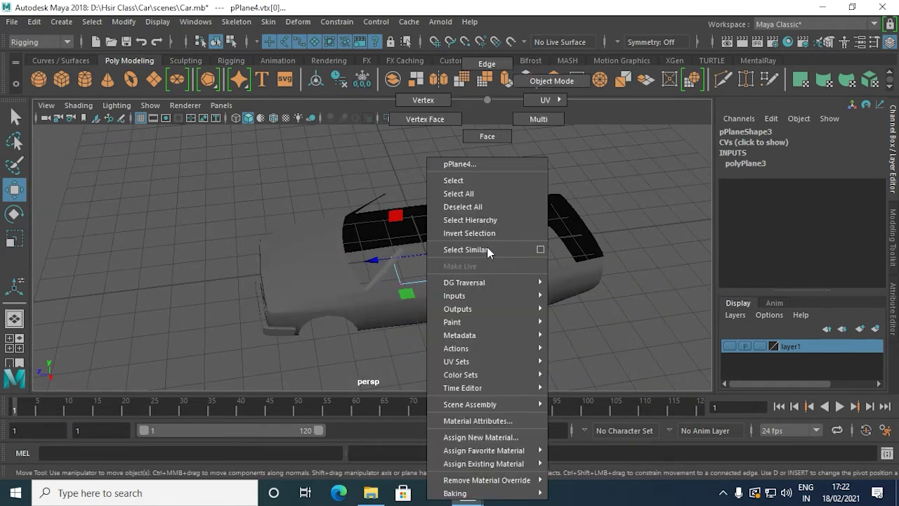
pyautogui.moveTo(430, 193)
pyautogui.mouseDown()
pyautogui.moveTo(430, 151)
pyautogui.moveTo(380, 133)
pyautogui.mouseUp()
pyautogui.press('space')
pyautogui.press('space')
pyautogui.scroll(3, 381, 286)
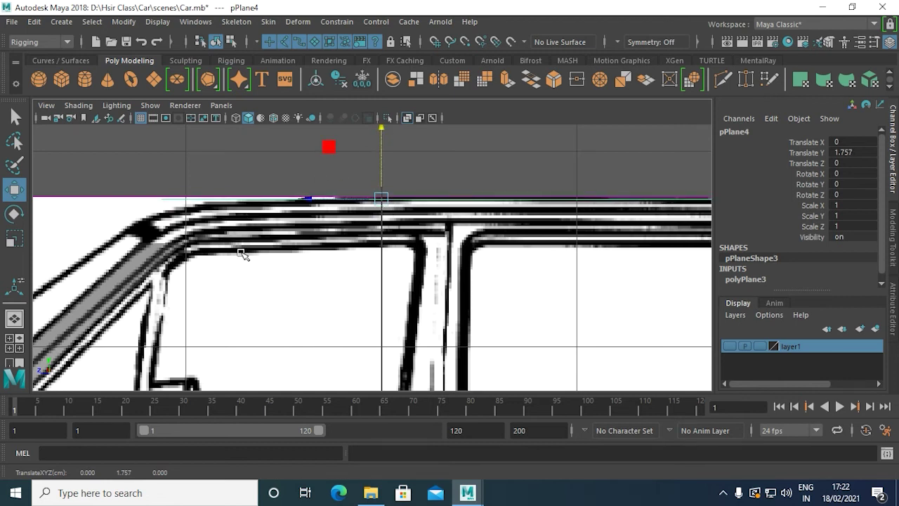
pyautogui.press('space')
pyautogui.press('space')
pyautogui.moveTo(468, 241)
pyautogui.keyDown('alt'); pyautogui.mouseDown()
pyautogui.moveTo(526, 283)
pyautogui.moveTo(395, 273)
pyautogui.moveTo(415, 186)
pyautogui.mouseUp(); pyautogui.keyUp('alt')
# Step: Insert six edge loops across and along the roof plane
pyautogui.keyDown('shift'); pyautogui.moveTo(415, 186); pyautogui.dragTo(344, 183, button='right'); pyautogui.keyUp('shift')
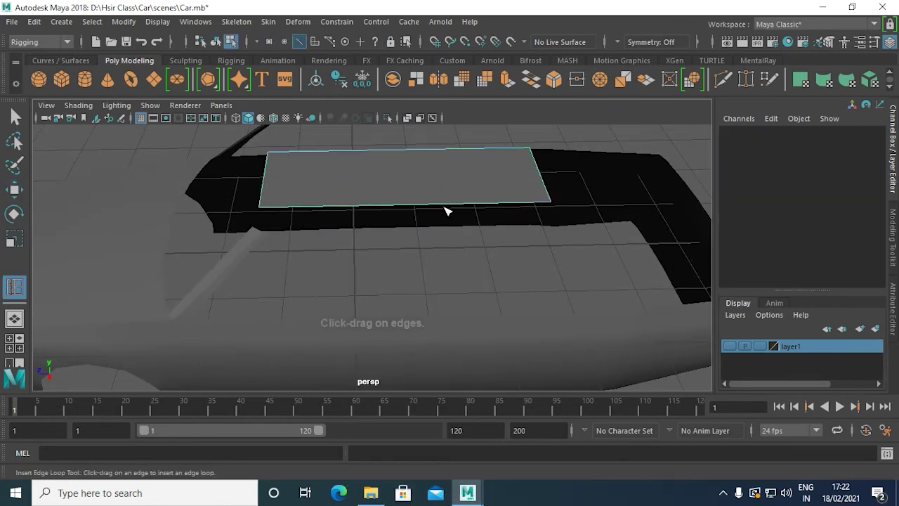
pyautogui.click(406, 207)
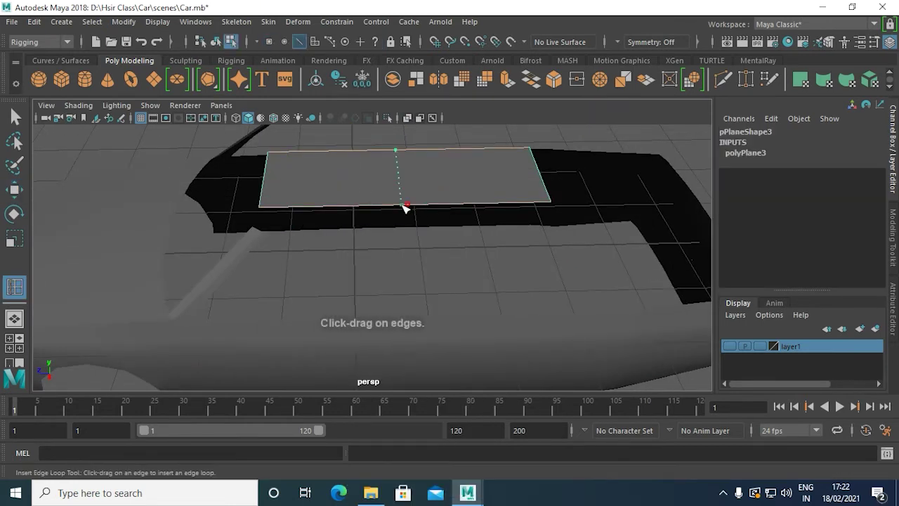
pyautogui.click(475, 204)
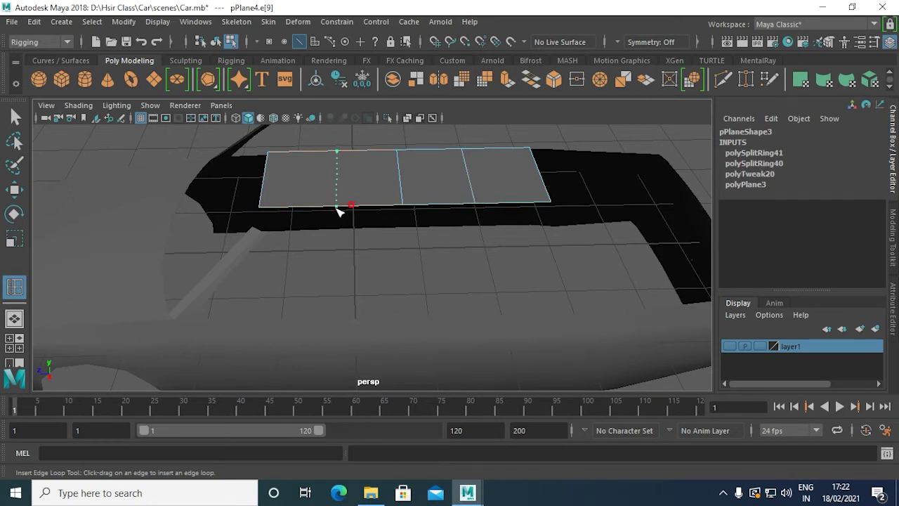
pyautogui.click(340, 206)
pyautogui.keyDown('alt'); pyautogui.moveTo(303, 243); pyautogui.dragTo(464, 215); pyautogui.keyUp('alt')
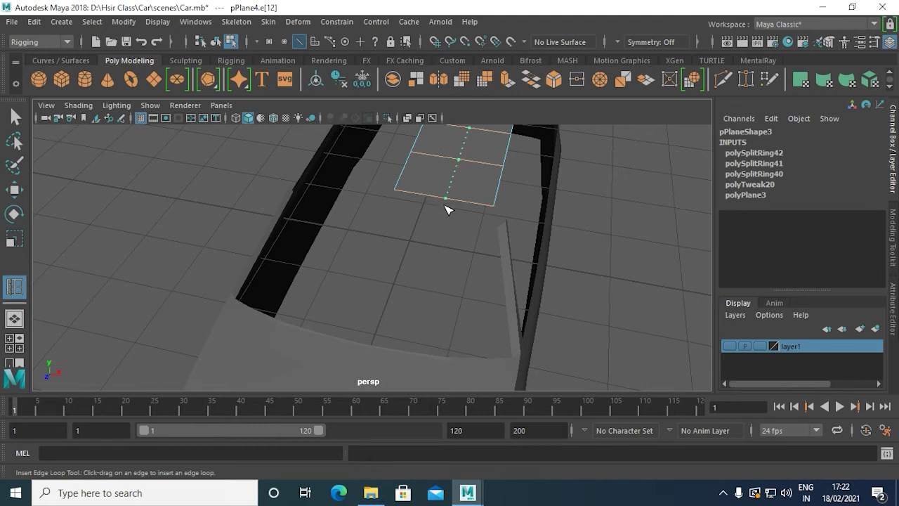
pyautogui.click(422, 196)
pyautogui.click(421, 197)
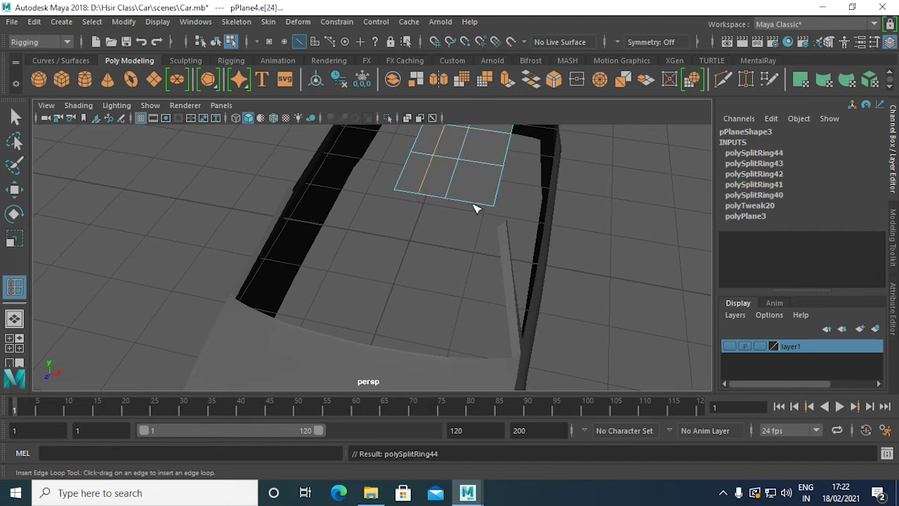
pyautogui.click(475, 204)
pyautogui.click(17, 118)
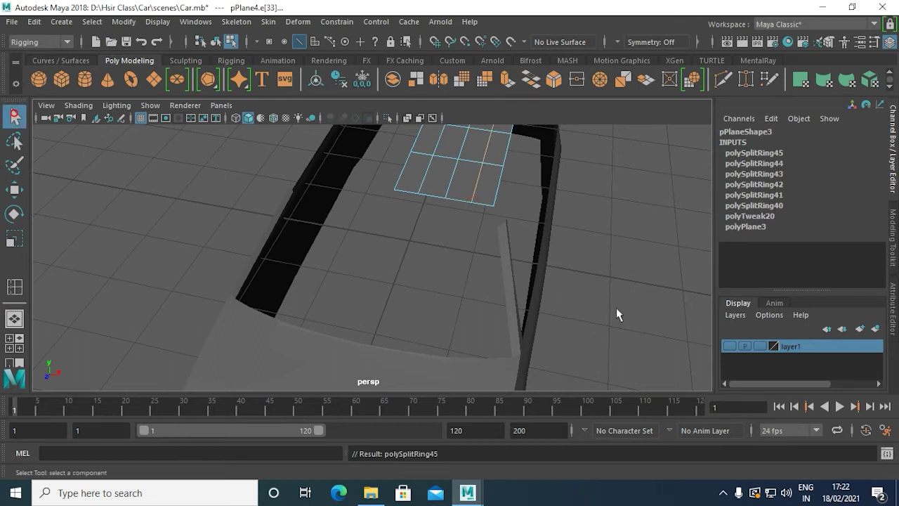
# Step: Try lowering the plane's front vertices in the side view, then undo and return to perspective
pyautogui.press('space')
pyautogui.press('space')
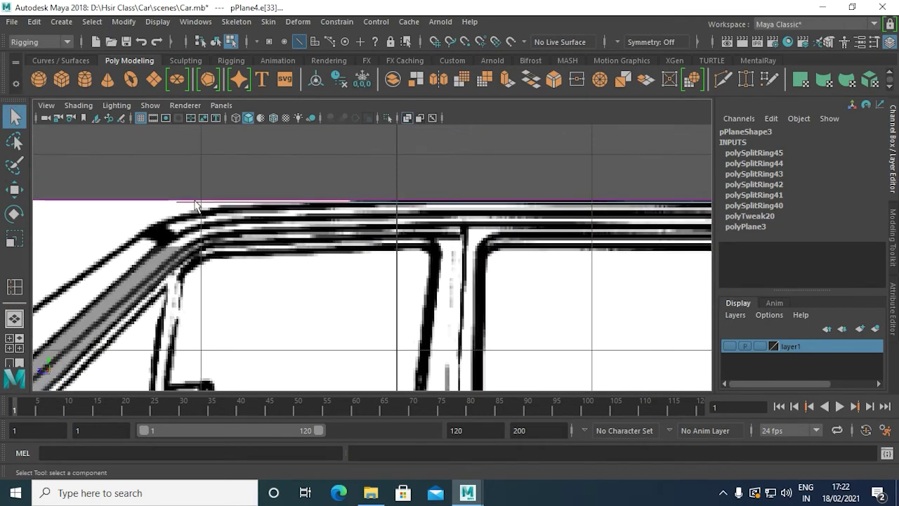
pyautogui.rightClick(140, 160)
pyautogui.click(147, 172)
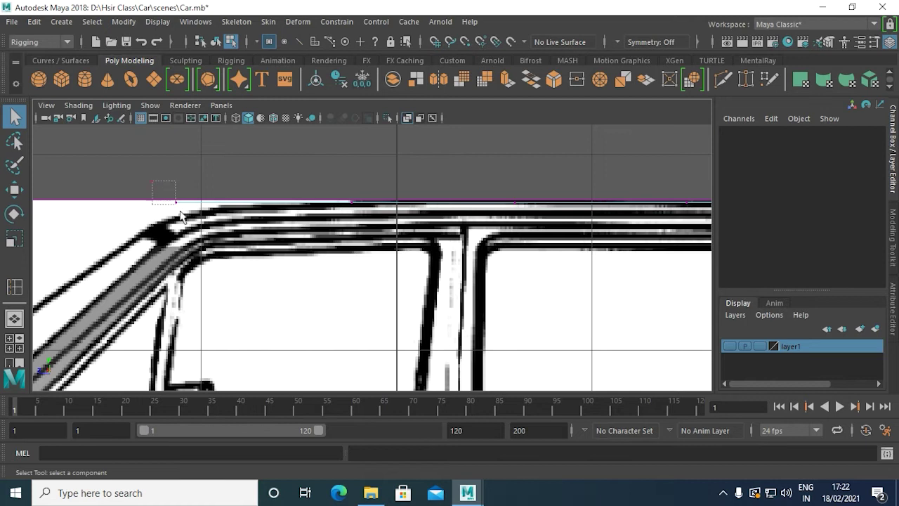
pyautogui.moveTo(179, 213); pyautogui.dragTo(200, 239)
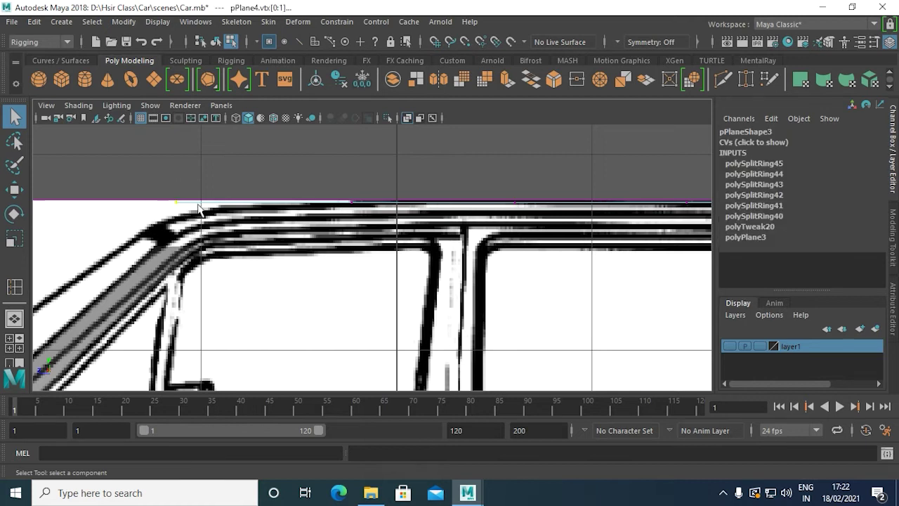
pyautogui.press('w')
pyautogui.moveTo(175, 126); pyautogui.dragTo(215, 180)
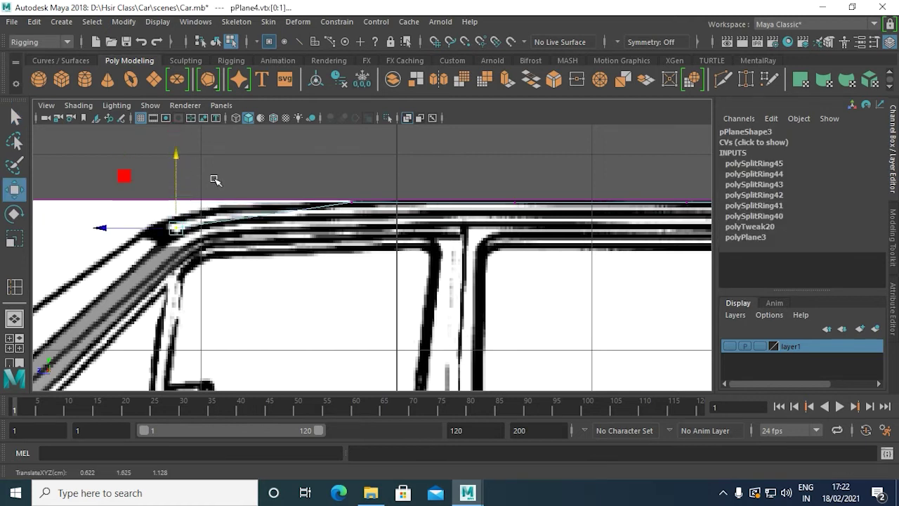
pyautogui.hotkey('ctrl', 'z')
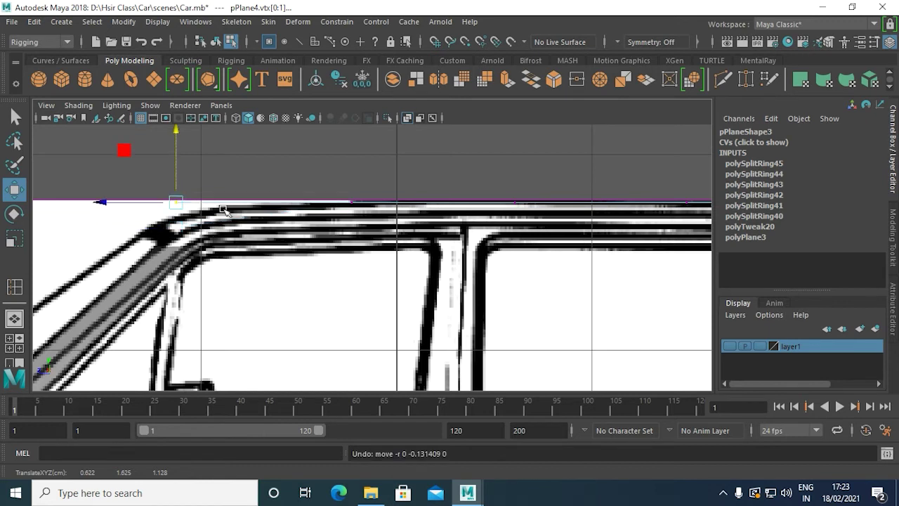
pyautogui.press('space')
pyautogui.press('space')
pyautogui.scroll(3, 416, 250)
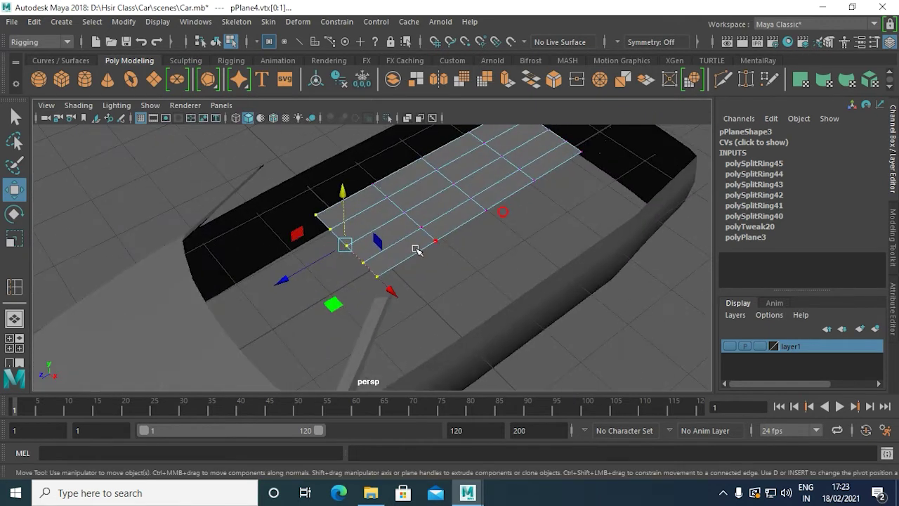
pyautogui.moveTo(445, 113); pyautogui.dragTo(491, 80, button='right')
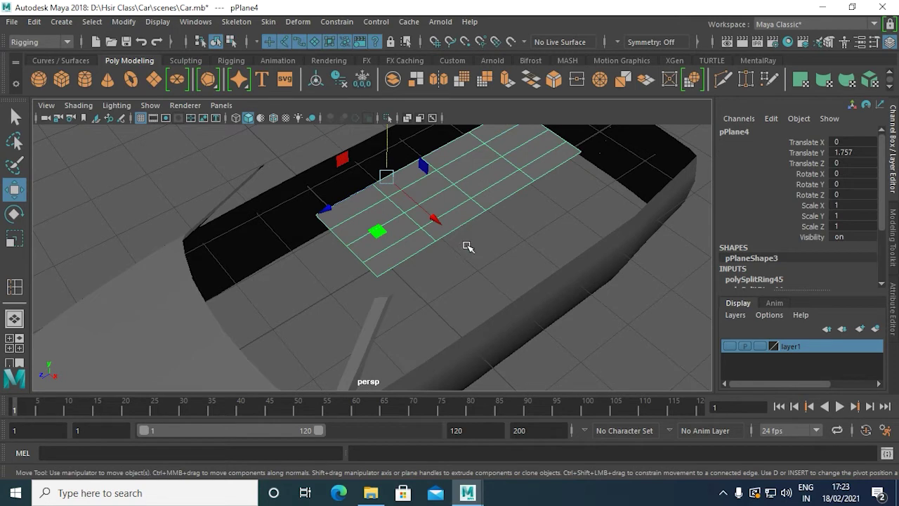
# Step: Add two more edge loops, one near the plane's end, then go to side-view vertex mode
pyautogui.keyDown('shift'); pyautogui.rightClick(360, 249); pyautogui.keyUp('shift')
pyautogui.click(278, 188)
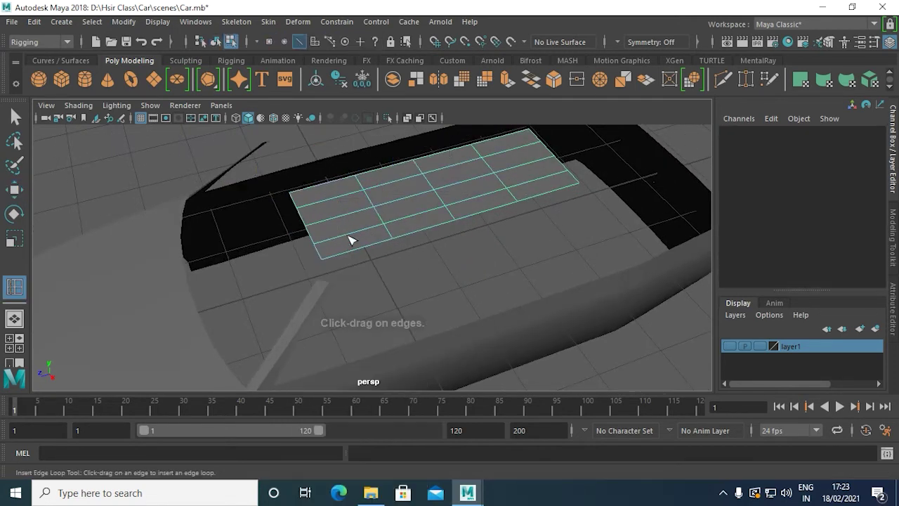
pyautogui.click(355, 254)
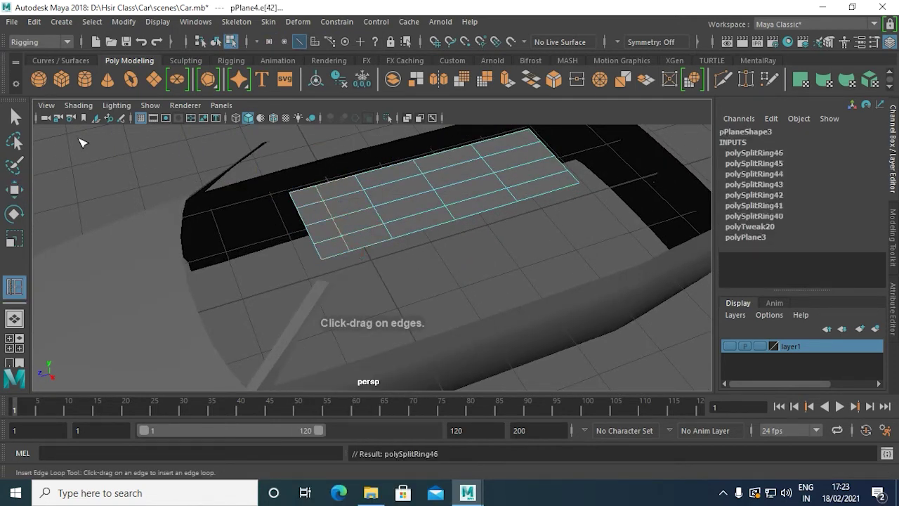
pyautogui.click(554, 191)
pyautogui.press('q')
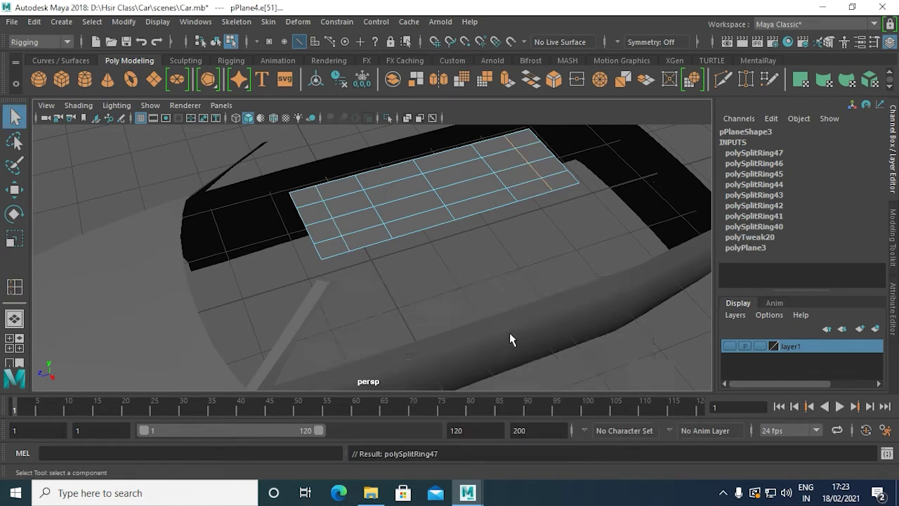
pyautogui.press('space')
pyautogui.moveTo(509, 339); pyautogui.dragTo(284, 230)
pyautogui.moveTo(222, 206); pyautogui.dragTo(156, 191, button='right')
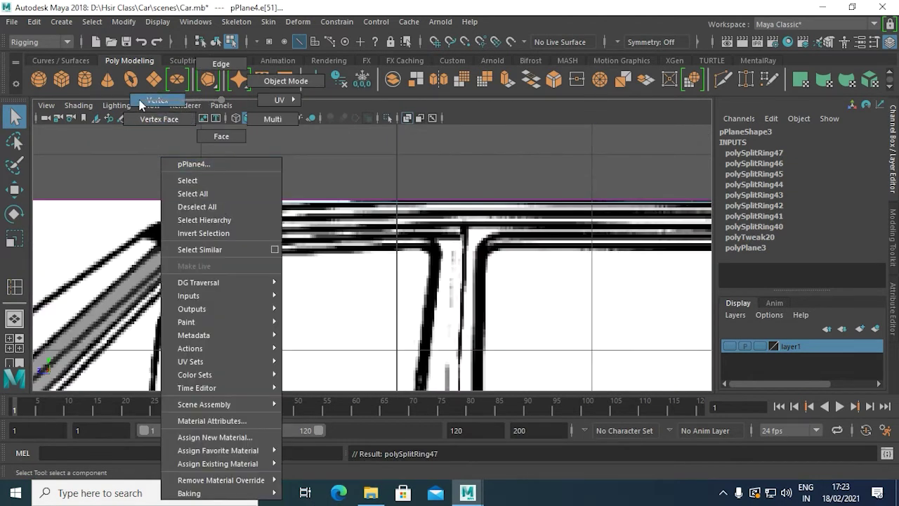
# Step: Lower the roof plane's front and rear end vertices onto the blueprint roof line
pyautogui.moveTo(157, 191); pyautogui.dragTo(178, 223)
pyautogui.press('w')
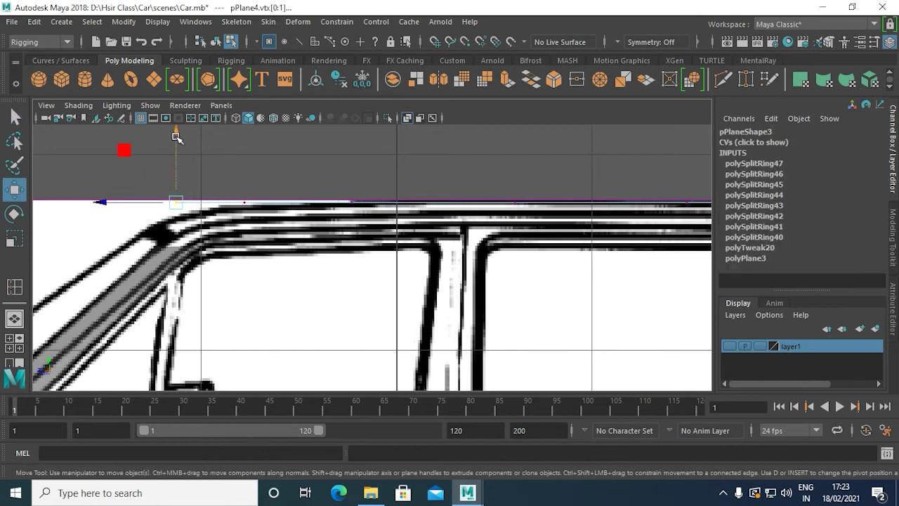
pyautogui.moveTo(176, 138); pyautogui.dragTo(176, 151)
pyautogui.moveTo(239, 151); pyautogui.dragTo(254, 210)
pyautogui.moveTo(431, 229)
pyautogui.keyDown('alt'); pyautogui.mouseDown(button='middle')
pyautogui.moveTo(376, 228)
pyautogui.moveTo(421, 169)
pyautogui.mouseUp(button='middle'); pyautogui.keyUp('alt')
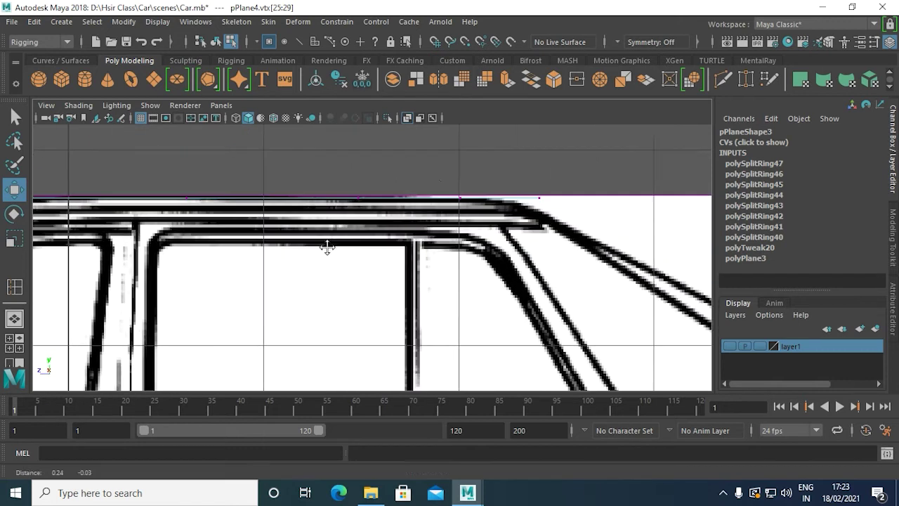
pyautogui.moveTo(490, 209); pyautogui.dragTo(538, 201)
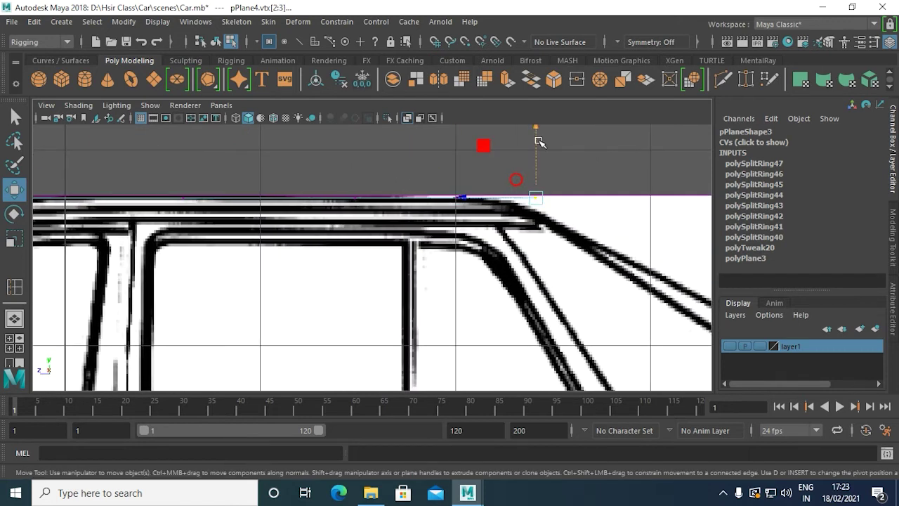
pyautogui.moveTo(538, 136); pyautogui.dragTo(537, 144)
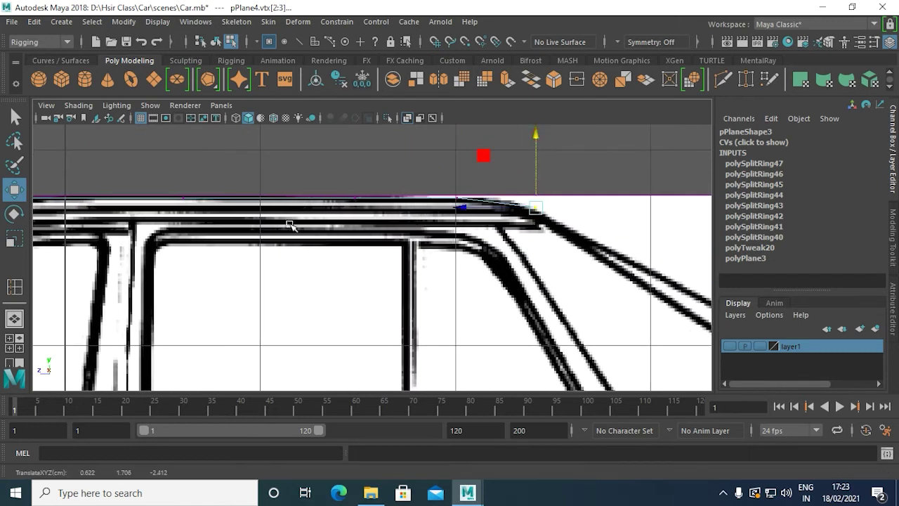
# Step: In the top view, move a front corner vertex onto the windscreen line
pyautogui.press('space')
pyautogui.press('space')
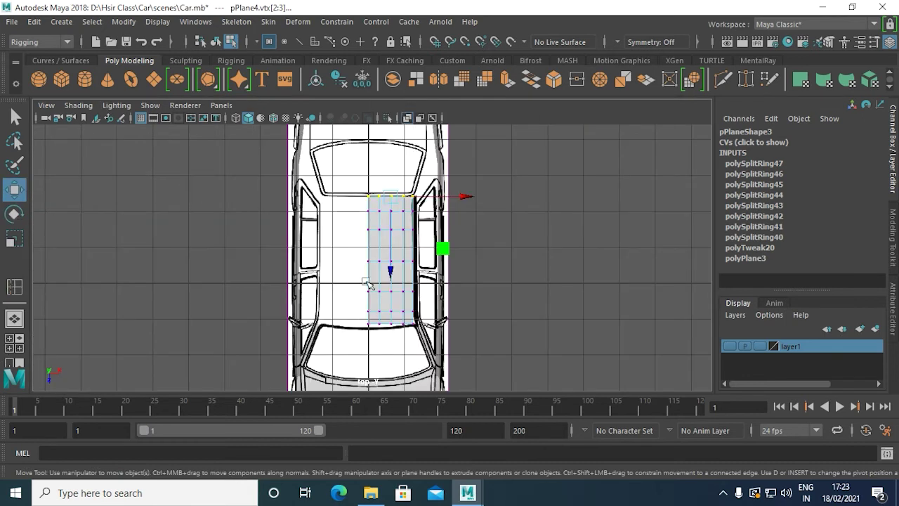
pyautogui.scroll(2, 375, 330)
pyautogui.scroll(1, 337, 275)
pyautogui.scroll(2, 337, 274)
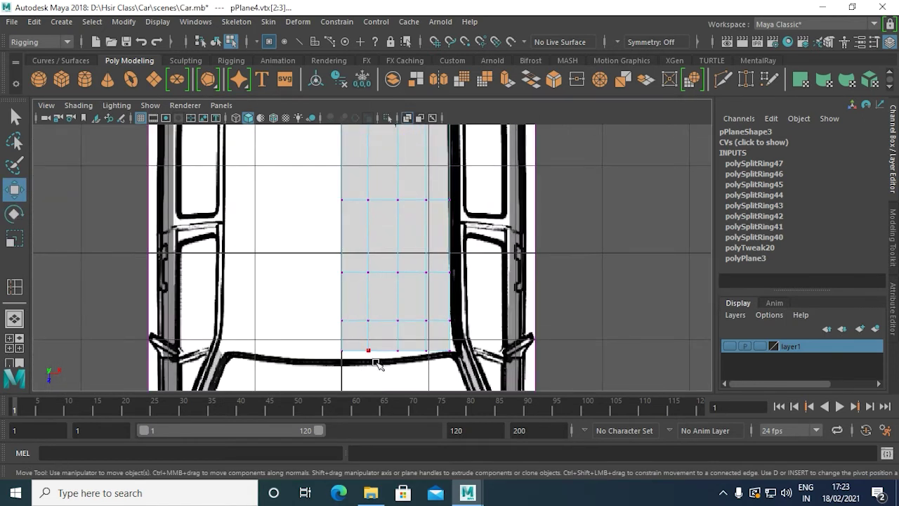
pyautogui.scroll(1, 319, 288)
pyautogui.moveTo(396, 321); pyautogui.dragTo(396, 321)
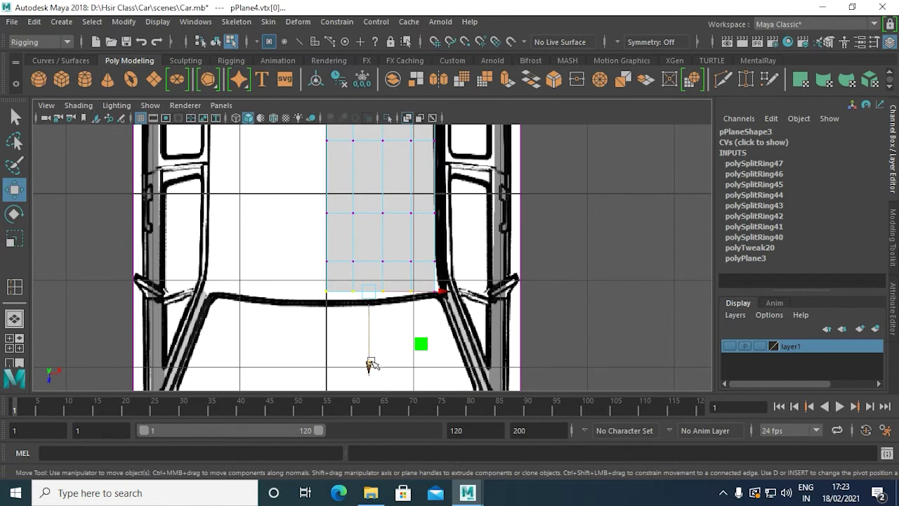
pyautogui.moveTo(370, 363); pyautogui.dragTo(371, 370)
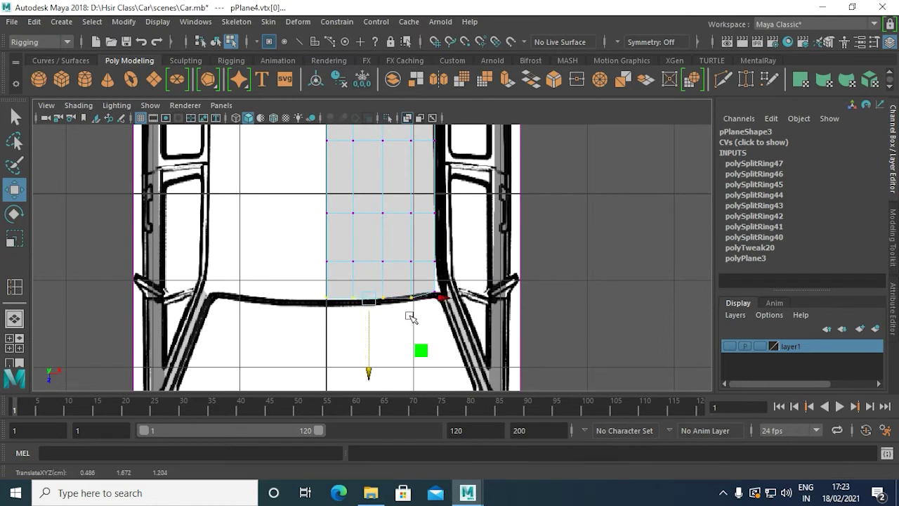
# Step: Nudge the other front corner outward and slide the corner along the windscreen line
pyautogui.scroll(2, 410, 318)
pyautogui.click(432, 289)
pyautogui.moveTo(437, 293); pyautogui.dragTo(443, 294)
pyautogui.keyDown('alt'); pyautogui.moveTo(314, 297); pyautogui.dragTo(332, 276, button='middle'); pyautogui.keyUp('alt')
pyautogui.moveTo(332, 281); pyautogui.dragTo(377, 300)
pyautogui.moveTo(344, 344); pyautogui.dragTo(327, 356)
pyautogui.click(283, 269)
# Step: Back in the side view, lower the roof plane's end vertex onto the roof line
pyautogui.press('space')
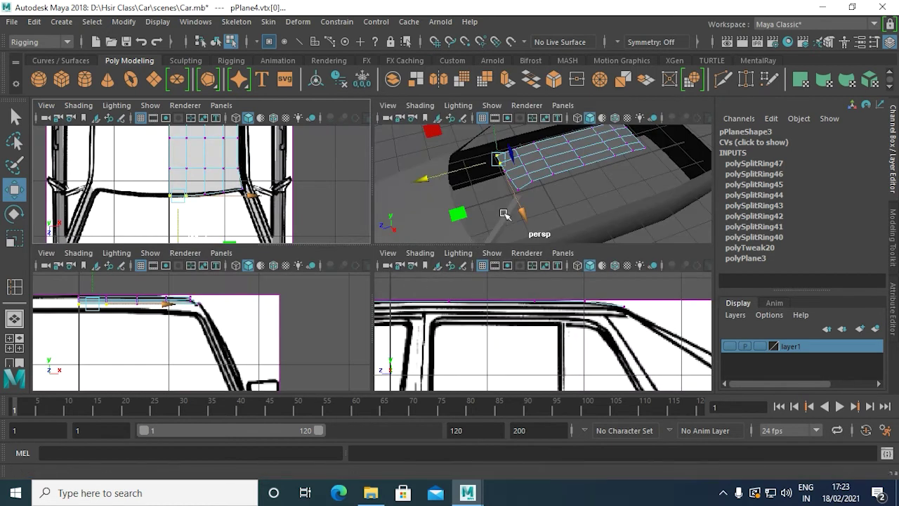
pyautogui.press('space')
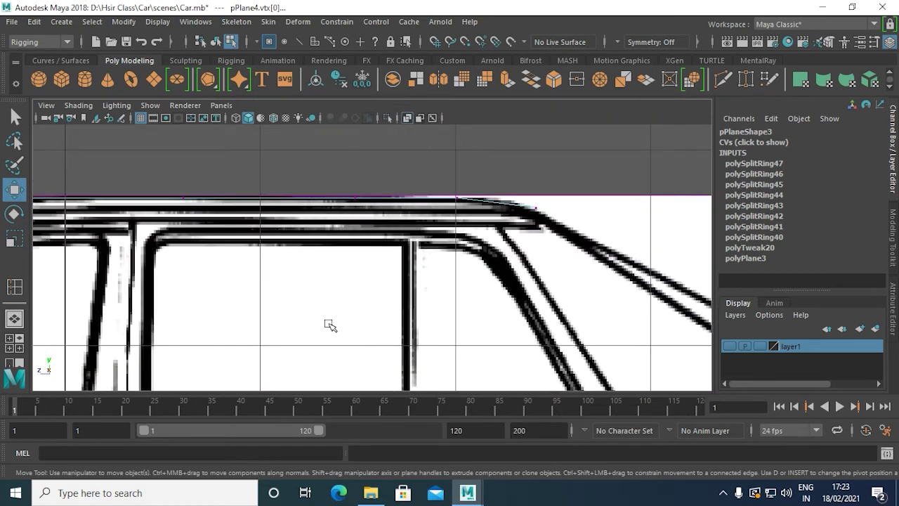
pyautogui.press('space')
pyautogui.press('space')
pyautogui.press('space')
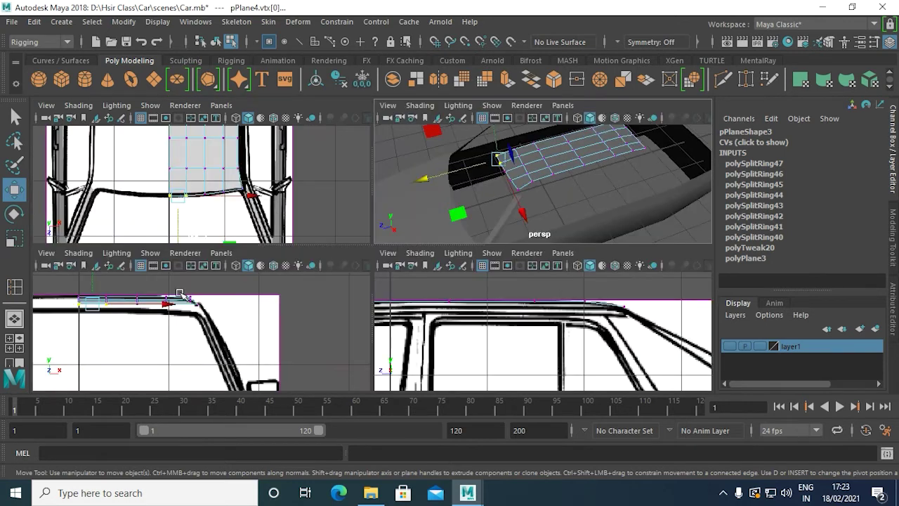
pyautogui.press('space')
pyautogui.keyDown('alt'); pyautogui.moveTo(298, 290); pyautogui.dragTo(374, 219, button='middle'); pyautogui.keyUp('alt')
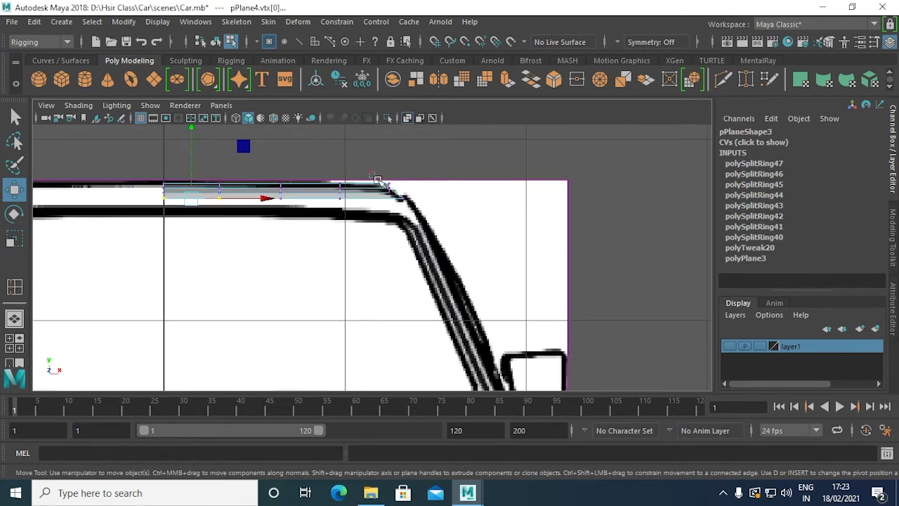
pyautogui.moveTo(376, 179); pyautogui.dragTo(405, 169)
pyautogui.moveTo(398, 134); pyautogui.dragTo(400, 143)
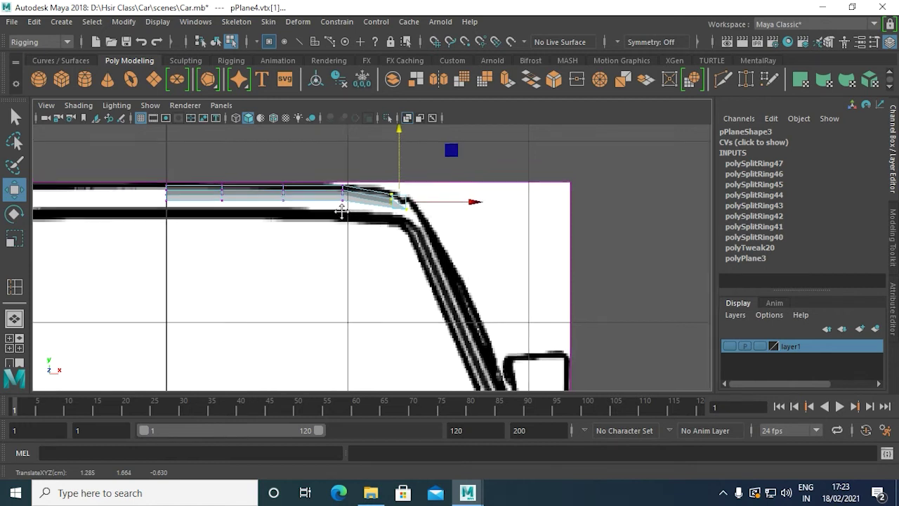
# Step: Lower the vertex column near the roof curve and the other end's vertices onto the roof line
pyautogui.keyDown('alt'); pyautogui.moveTo(342, 206); pyautogui.dragTo(397, 229, button='middle'); pyautogui.keyUp('alt')
pyautogui.moveTo(375, 190); pyautogui.dragTo(425, 245)
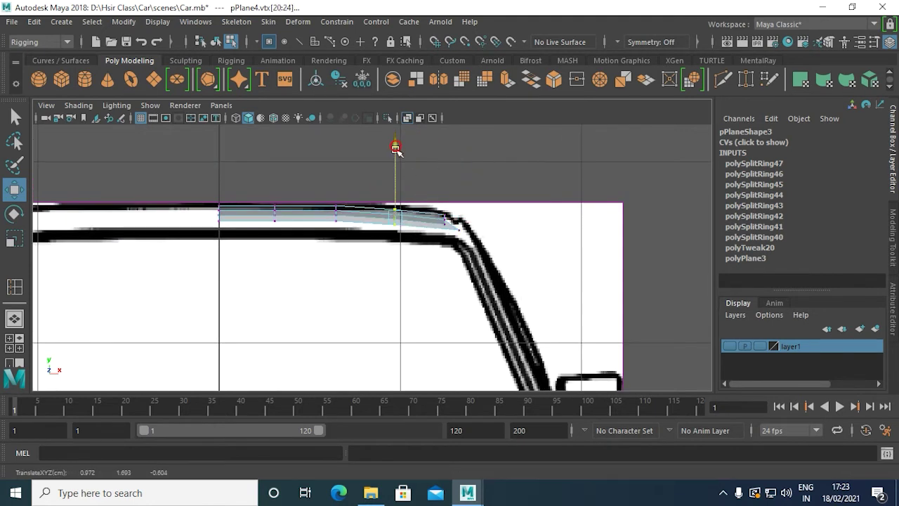
pyautogui.moveTo(396, 145); pyautogui.dragTo(395, 146)
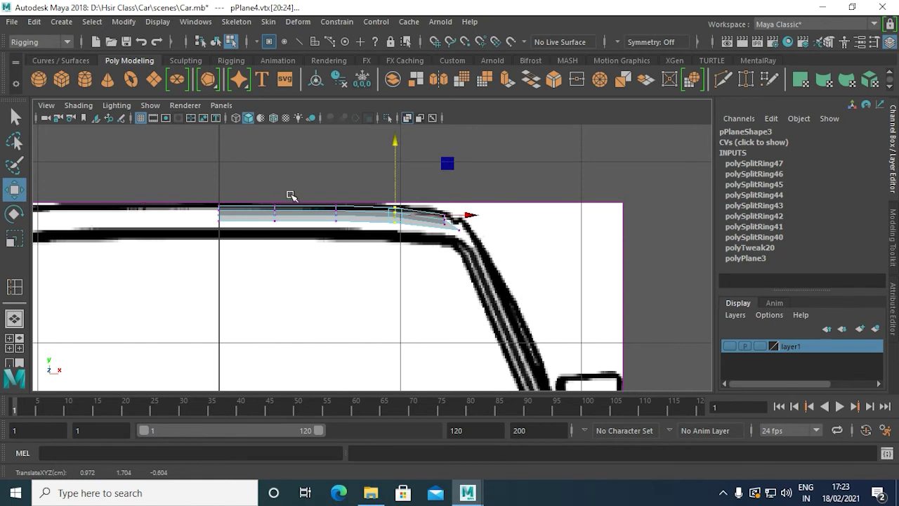
pyautogui.moveTo(190, 166); pyautogui.dragTo(273, 243)
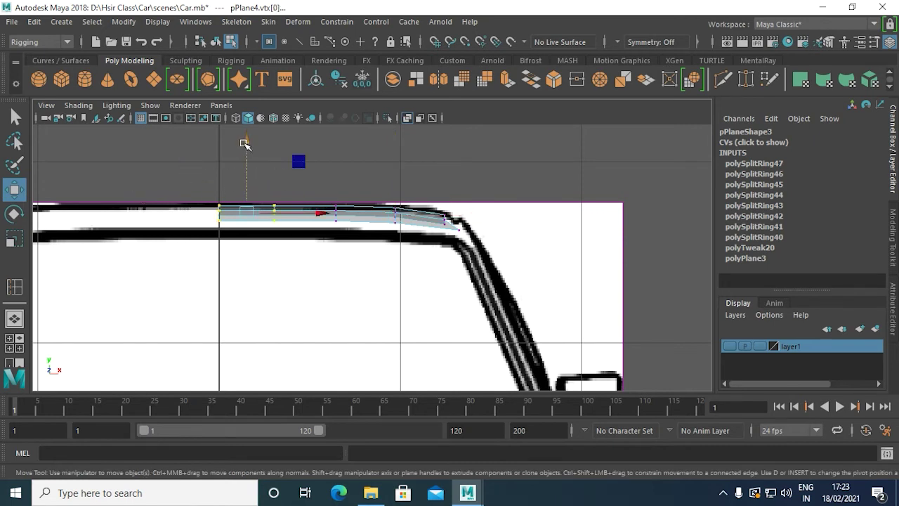
pyautogui.moveTo(244, 143); pyautogui.dragTo(246, 141)
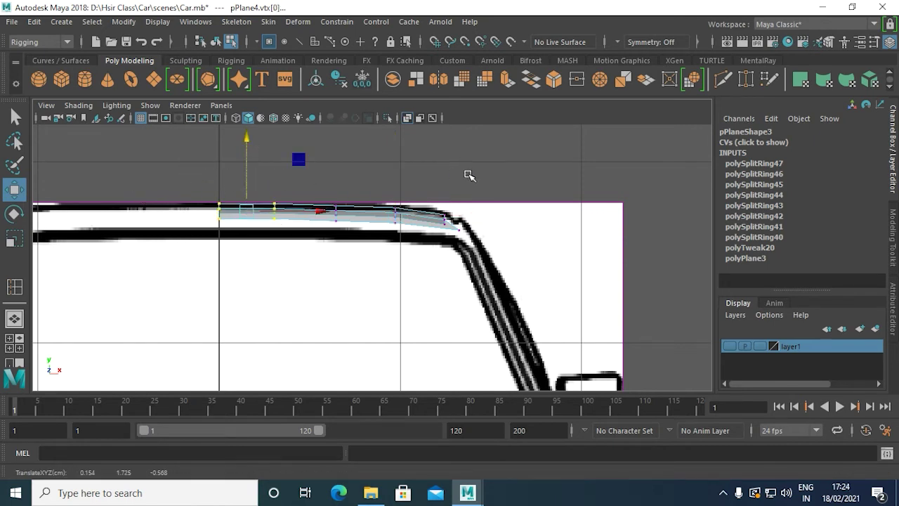
# Step: Inspect the curved roof plane in perspective, then return to the side view
pyautogui.press('space')
pyautogui.press('space')
pyautogui.keyDown('alt'); pyautogui.moveTo(532, 321); pyautogui.dragTo(604, 281, button='middle'); pyautogui.keyUp('alt')
pyautogui.moveTo(597, 159)
pyautogui.keyDown('alt'); pyautogui.mouseDown()
pyautogui.moveTo(495, 247)
pyautogui.moveTo(468, 208)
pyautogui.moveTo(437, 290)
pyautogui.moveTo(382, 267)
pyautogui.moveTo(403, 275)
pyautogui.moveTo(405, 301)
pyautogui.moveTo(356, 307)
pyautogui.moveTo(461, 311)
pyautogui.moveTo(402, 302)
pyautogui.mouseUp(); pyautogui.keyUp('alt')
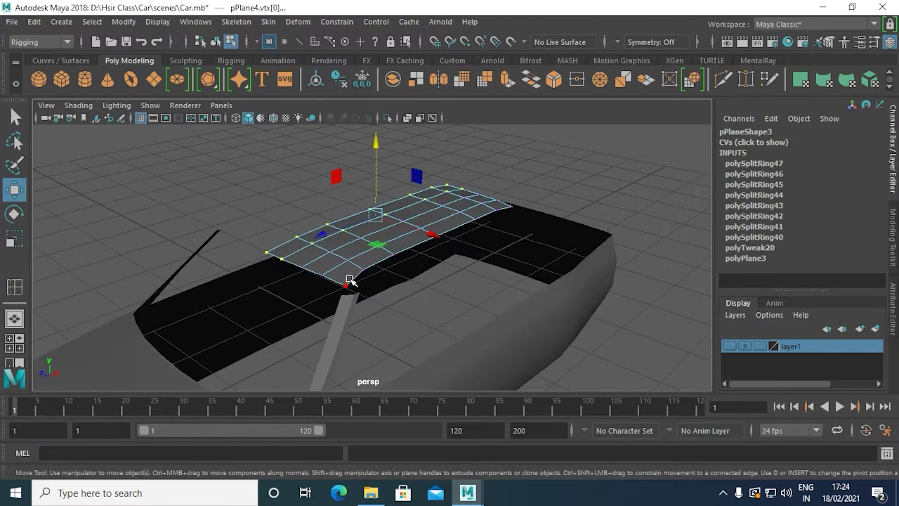
pyautogui.click(344, 305)
pyautogui.hotkey('ctrl', 'z')
pyautogui.moveTo(353, 312)
pyautogui.keyDown('alt'); pyautogui.mouseDown()
pyautogui.moveTo(433, 331)
pyautogui.moveTo(405, 321)
pyautogui.mouseUp(); pyautogui.keyUp('alt')
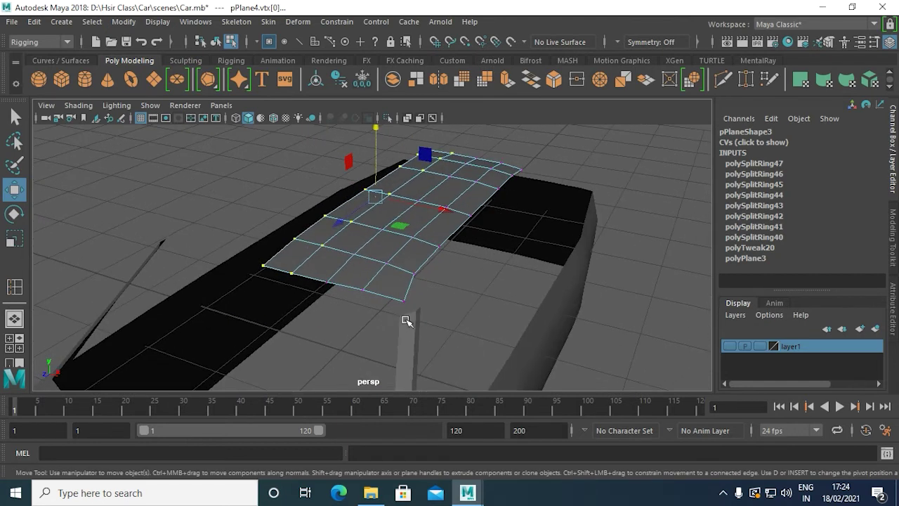
pyautogui.press('space')
pyautogui.press('space')
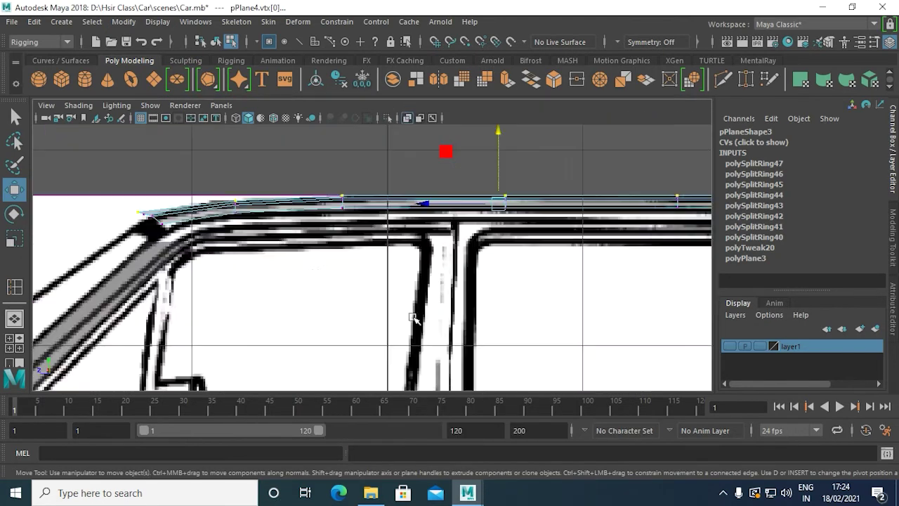
pyautogui.keyDown('alt'); pyautogui.moveTo(186, 264); pyautogui.dragTo(203, 261, button='middle'); pyautogui.keyUp('alt')
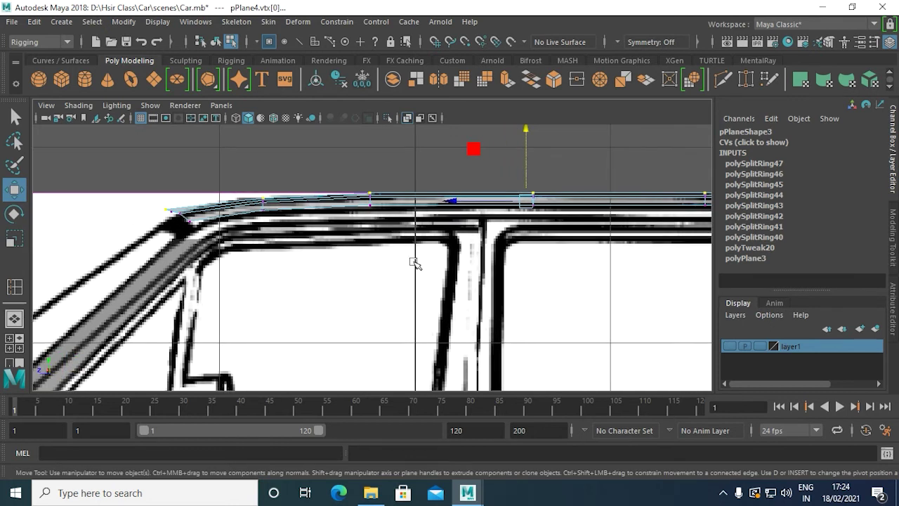
pyautogui.scroll(-10, 414, 262)
# Step: Extrude the beltline edge under the B-pillar upward and narrow it to pillar width
pyautogui.scroll(8, 377, 249)
pyautogui.click(377, 249)
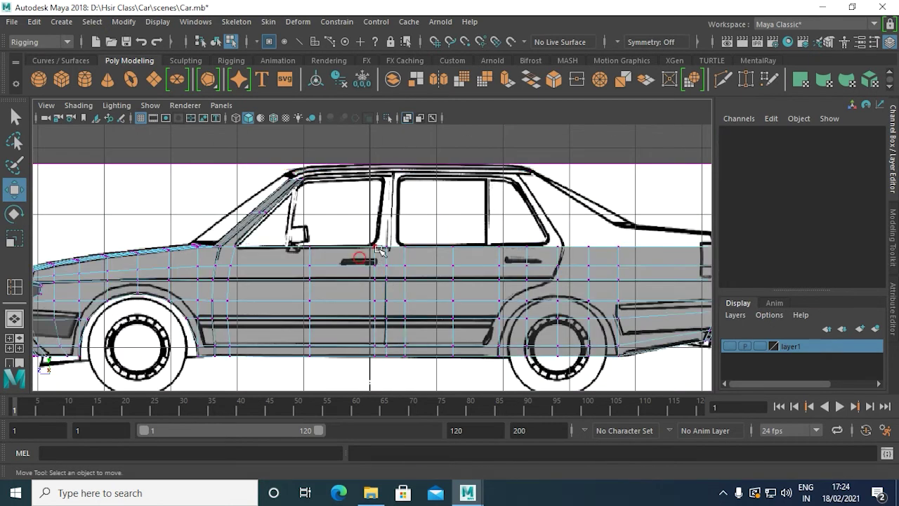
pyautogui.scroll(4, 394, 210)
pyautogui.moveTo(391, 242); pyautogui.dragTo(377, 65, button='right')
pyautogui.click(386, 244)
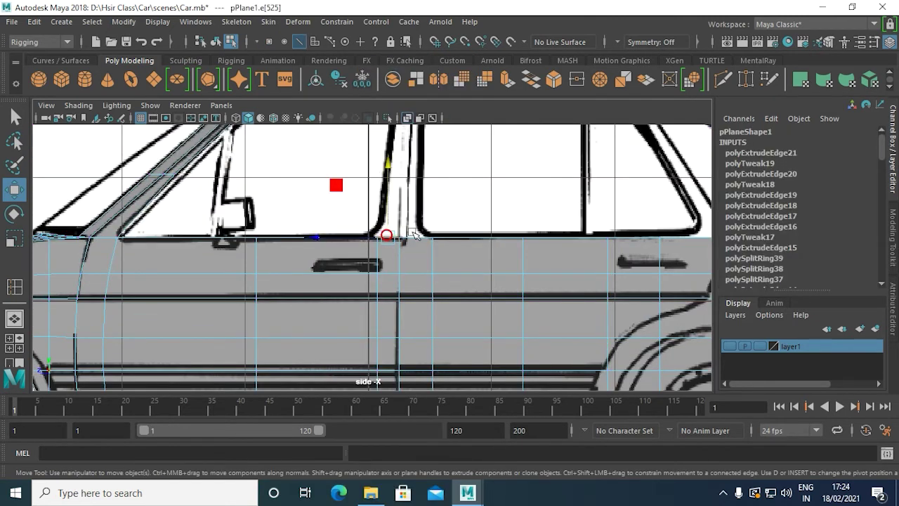
pyautogui.keyDown('alt'); pyautogui.moveTo(423, 130); pyautogui.dragTo(409, 172, button='middle'); pyautogui.keyUp('alt')
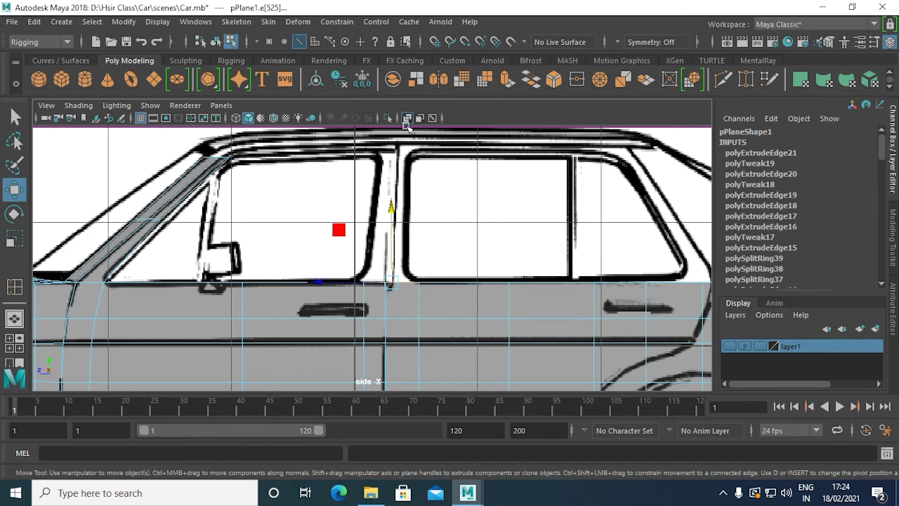
pyautogui.hotkey('ctrl', 'e')
pyautogui.keyDown('alt'); pyautogui.moveTo(500, 188); pyautogui.dragTo(474, 222, button='middle'); pyautogui.keyUp('alt')
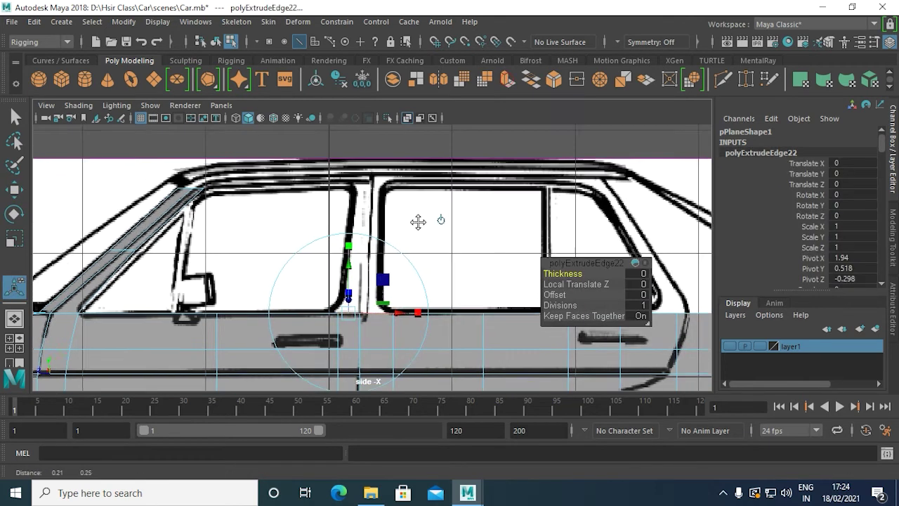
pyautogui.moveTo(364, 273); pyautogui.dragTo(354, 258)
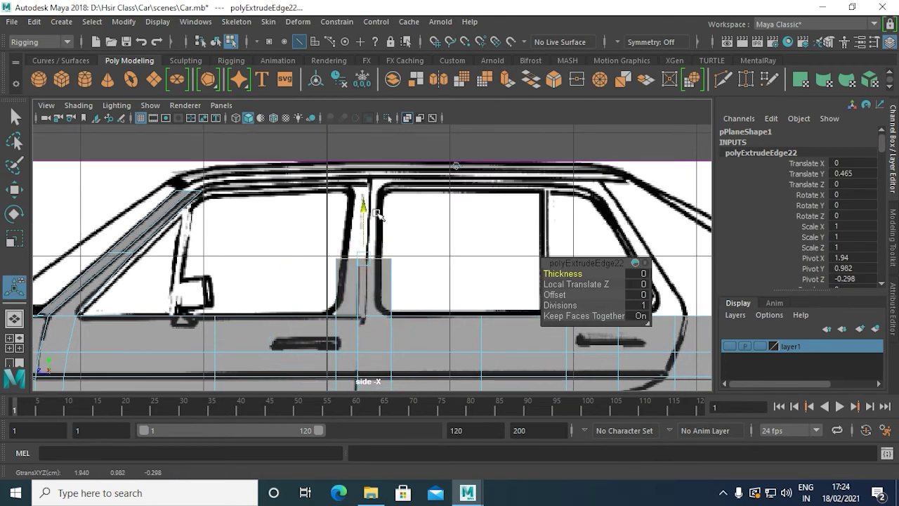
pyautogui.moveTo(295, 250); pyautogui.dragTo(319, 251)
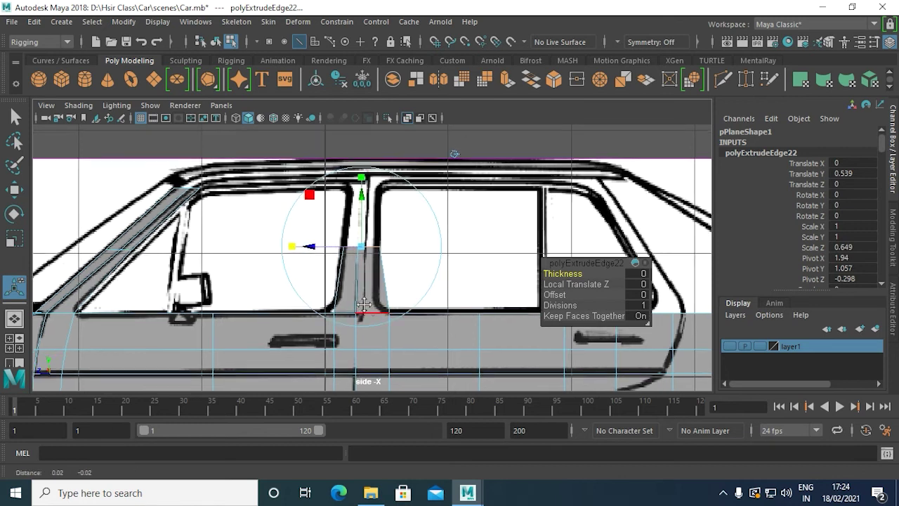
pyautogui.keyDown('alt'); pyautogui.moveTo(377, 334); pyautogui.dragTo(370, 267, button='middle'); pyautogui.keyUp('alt')
pyautogui.press('t')
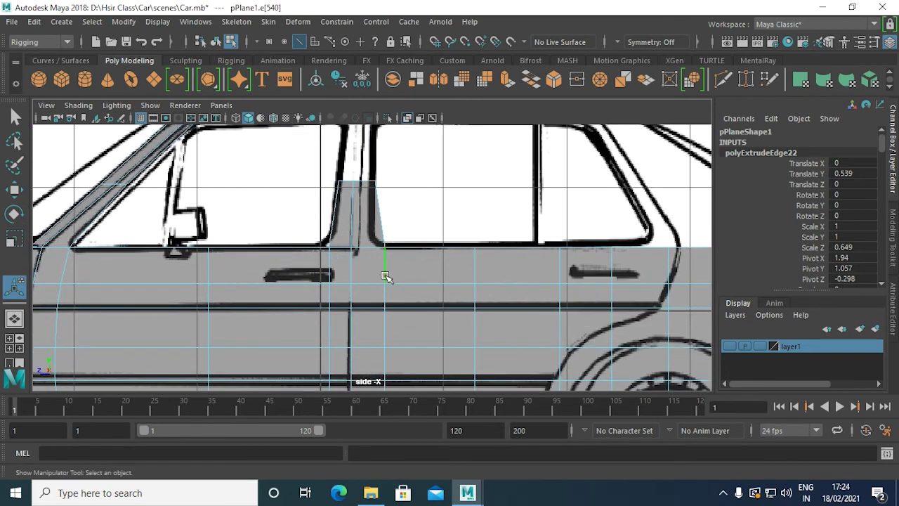
# Step: Move the pillar's side edge to line up with the blueprint pillar outline
pyautogui.click(391, 305)
pyautogui.press('w')
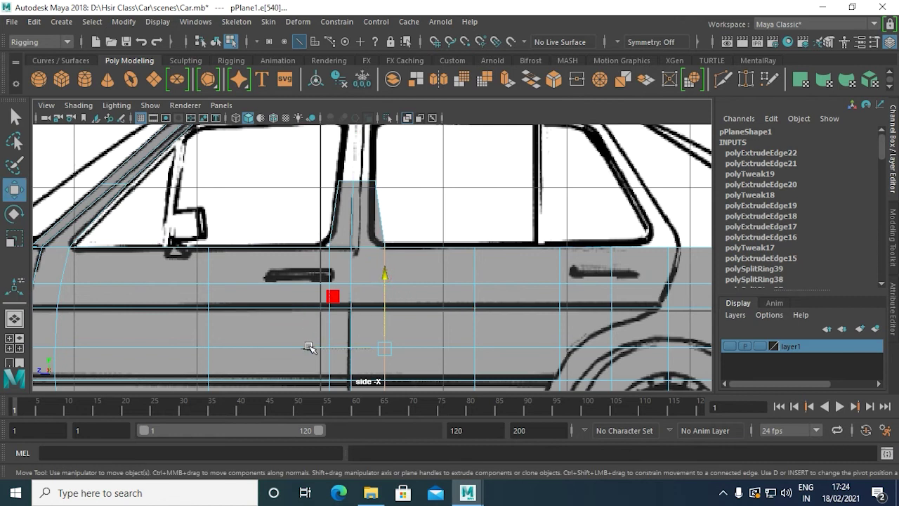
pyautogui.moveTo(304, 344); pyautogui.dragTo(301, 351)
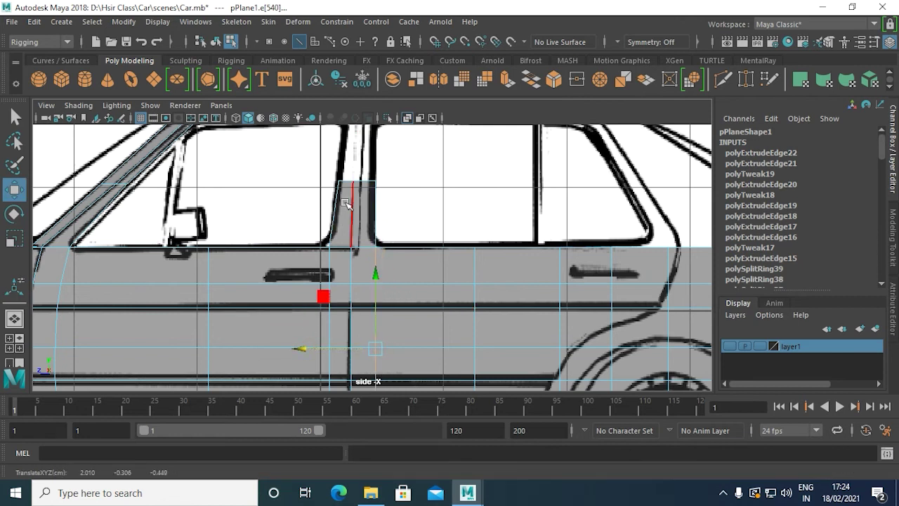
# Step: Slide the new pillar's top vertices onto the window pillar, checking in other views
pyautogui.moveTo(351, 193); pyautogui.dragTo(351, 95, button='right')
pyautogui.moveTo(290, 130); pyautogui.dragTo(347, 188)
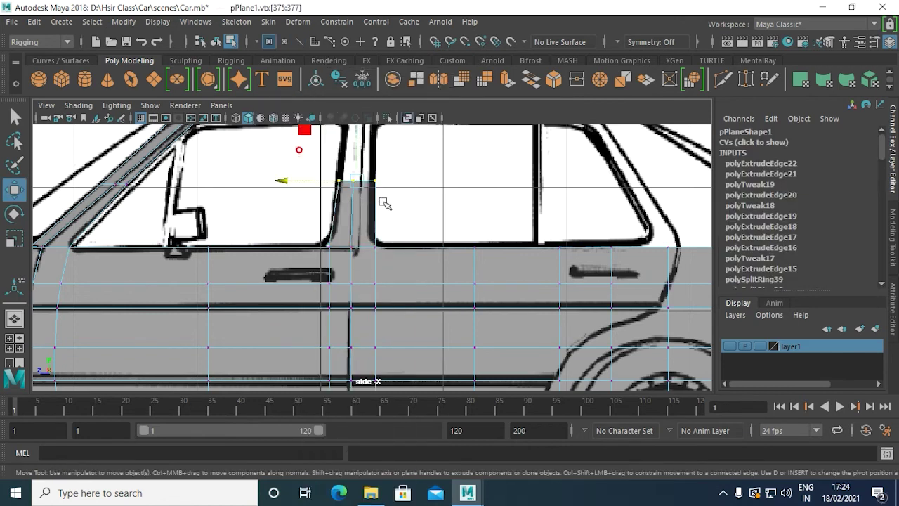
pyautogui.press('space')
pyautogui.press('space')
pyautogui.moveTo(601, 221)
pyautogui.mouseDown()
pyautogui.moveTo(546, 225)
pyautogui.moveTo(554, 224)
pyautogui.mouseUp()
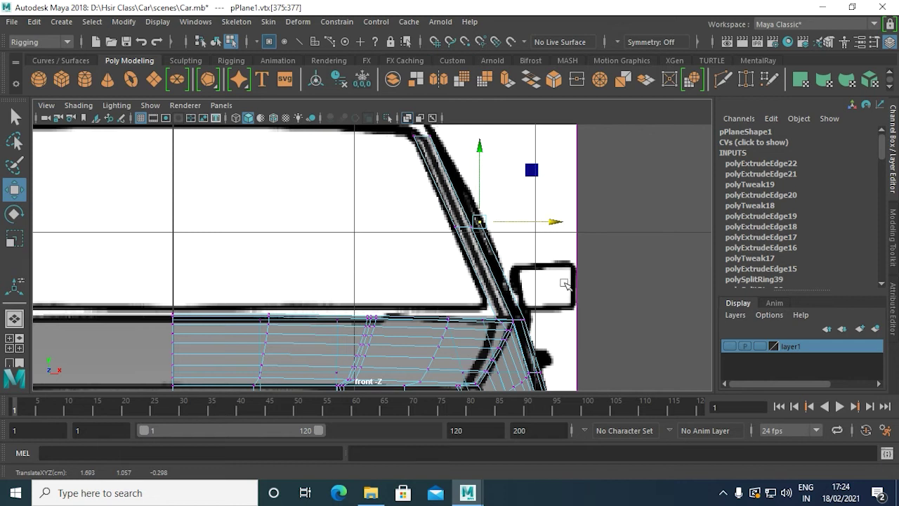
pyautogui.press('space')
pyautogui.press('space')
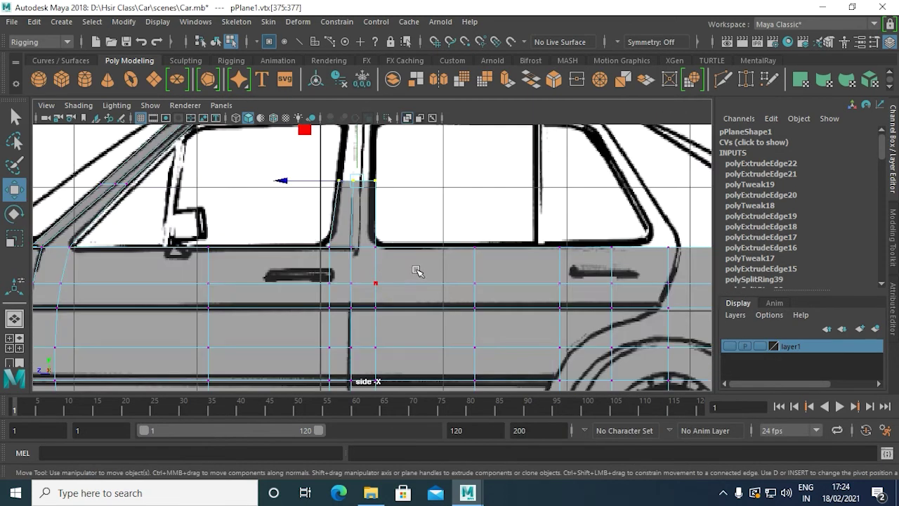
pyautogui.scroll(2, 418, 273)
# Step: Select the edges along the top of the new pillar in edge mode
pyautogui.rightClick(358, 267)
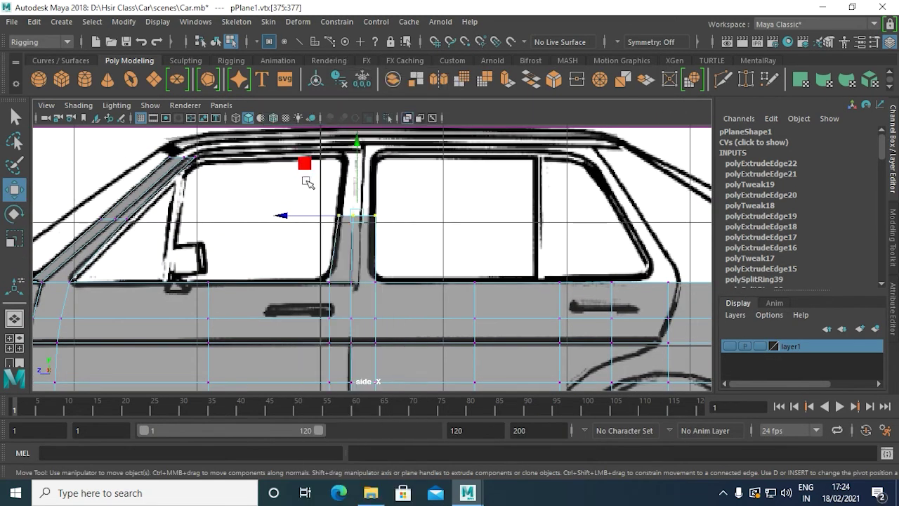
pyautogui.rightClick(359, 246)
pyautogui.click(358, 64)
pyautogui.moveTo(393, 219); pyautogui.dragTo(337, 281)
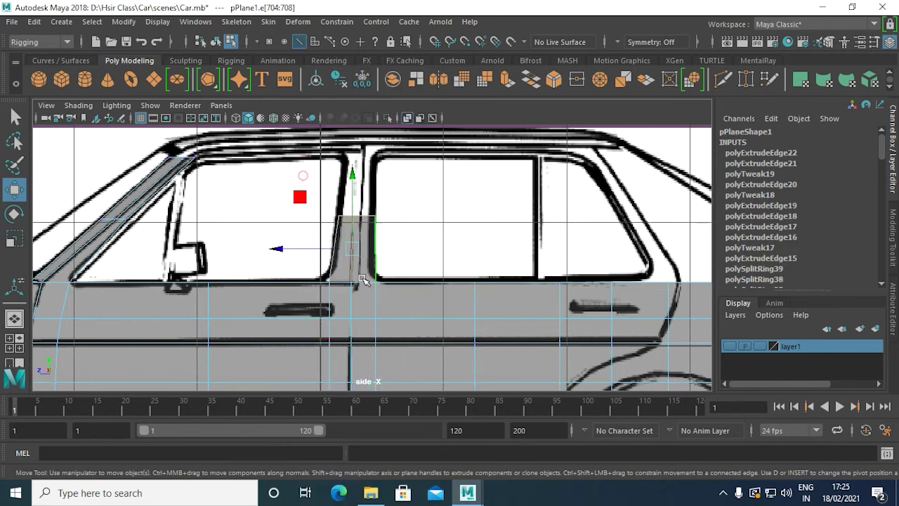
# Step: Extrude the pillar-top edges up toward the roof and nudge them along depth
pyautogui.click(506, 78)
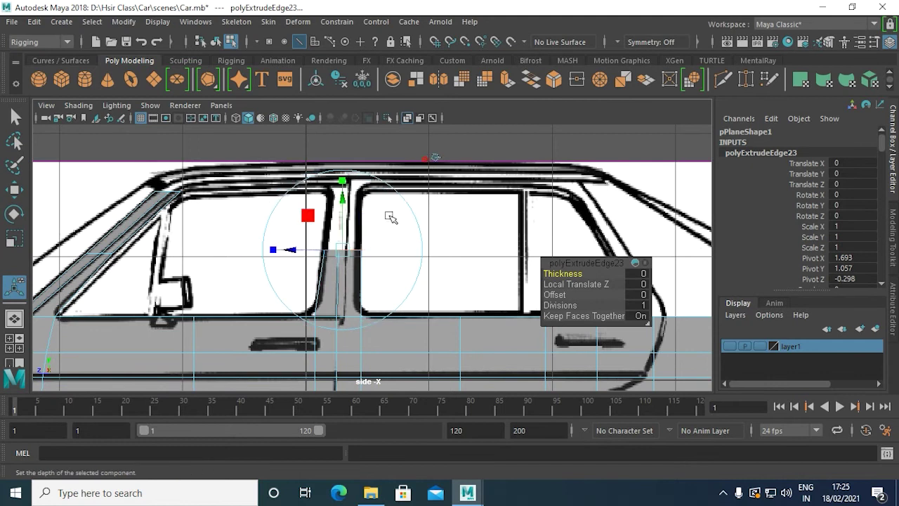
pyautogui.moveTo(355, 184); pyautogui.dragTo(366, 114)
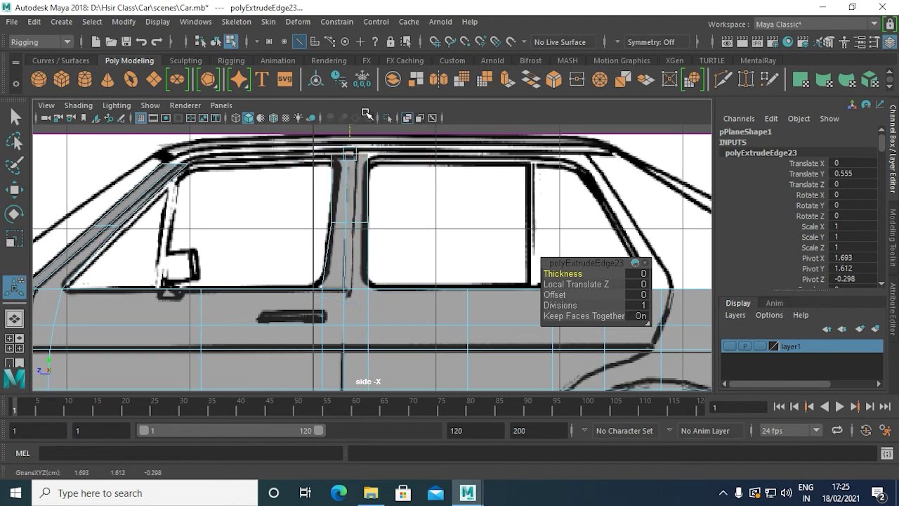
pyautogui.click(338, 156)
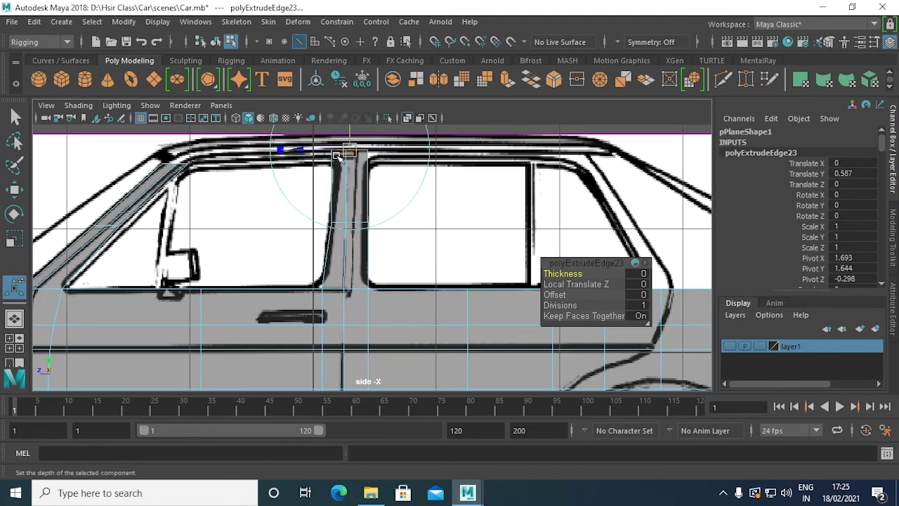
pyautogui.moveTo(305, 153); pyautogui.dragTo(309, 154)
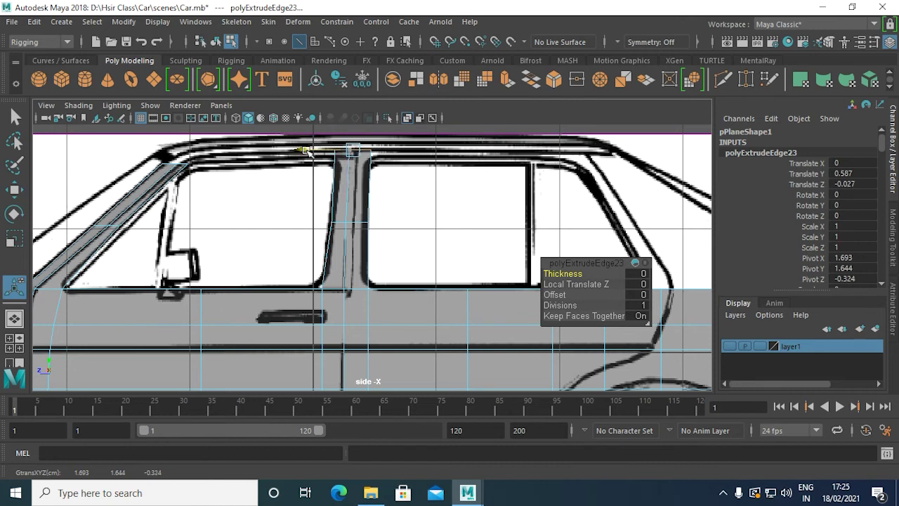
pyautogui.press('r')
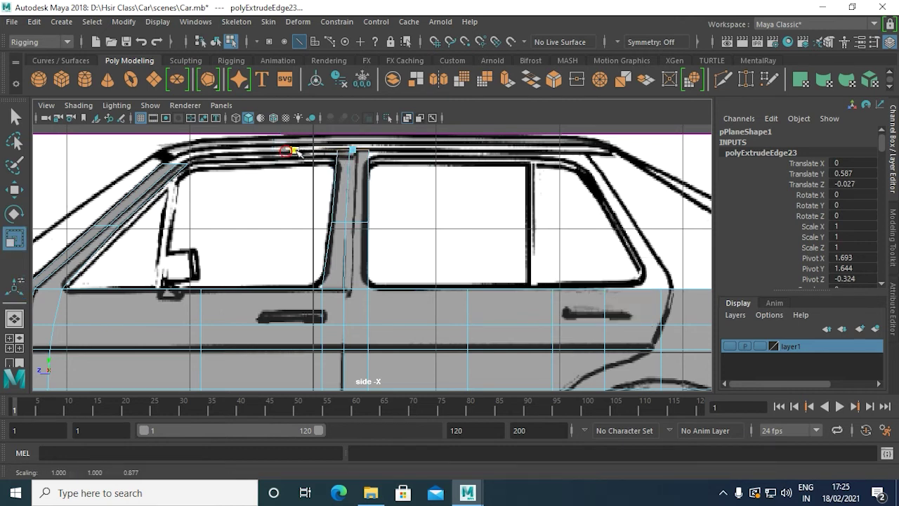
# Step: In front view, slide the pillar-top edges along X to match the blueprint
pyautogui.press('space')
pyautogui.moveTo(403, 223); pyautogui.dragTo(341, 283)
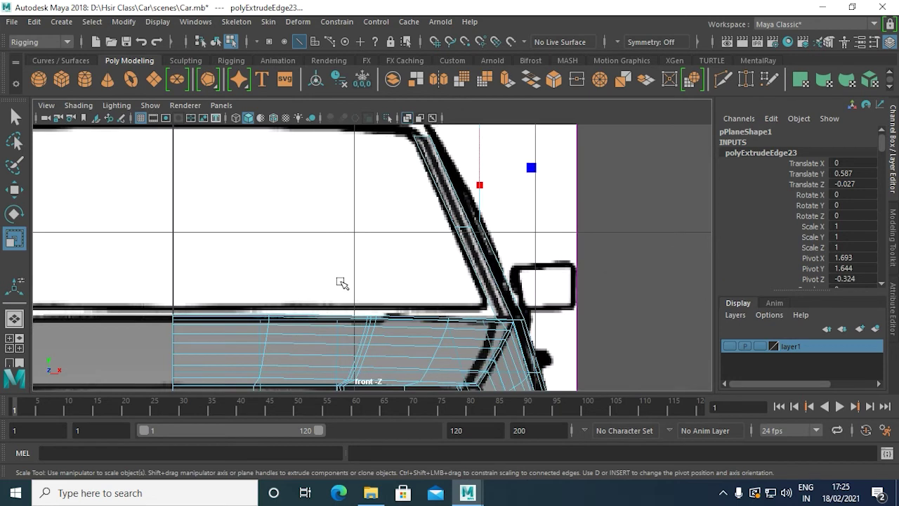
pyautogui.press('w')
pyautogui.moveTo(548, 181); pyautogui.dragTo(496, 184)
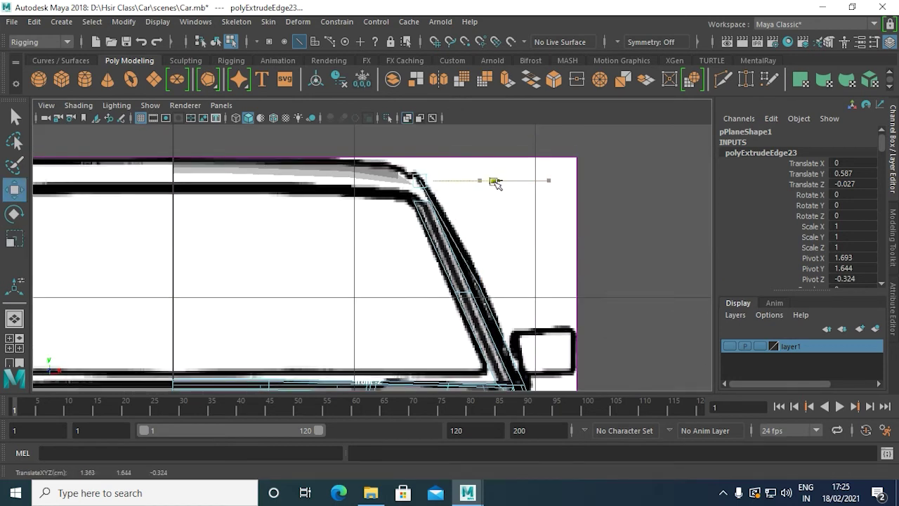
pyautogui.moveTo(495, 184); pyautogui.dragTo(500, 184)
pyautogui.moveTo(575, 196)
pyautogui.keyDown('alt'); pyautogui.mouseDown()
pyautogui.moveTo(381, 247)
pyautogui.moveTo(518, 243)
pyautogui.moveTo(508, 261)
pyautogui.moveTo(452, 272)
pyautogui.mouseUp(); pyautogui.keyUp('alt')
pyautogui.scroll(-3, 536, 239)
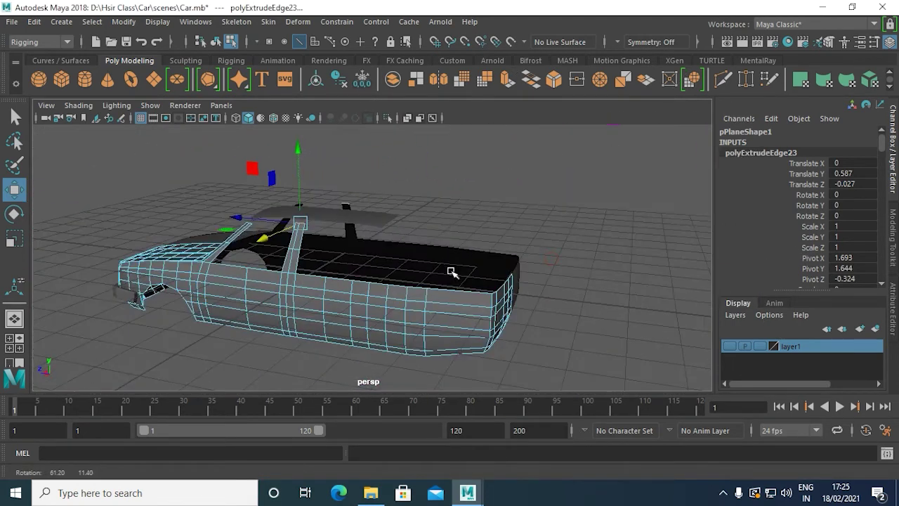
# Step: Orbit around the car, then maximize the side blueprint view near the rear wheel
pyautogui.moveTo(389, 285)
pyautogui.keyDown('alt'); pyautogui.mouseDown()
pyautogui.moveTo(550, 280)
pyautogui.moveTo(465, 281)
pyautogui.moveTo(501, 325)
pyautogui.moveTo(379, 327)
pyautogui.moveTo(446, 341)
pyautogui.moveTo(498, 275)
pyautogui.moveTo(494, 301)
pyautogui.moveTo(569, 297)
pyautogui.moveTo(283, 313)
pyautogui.mouseUp(); pyautogui.keyUp('alt')
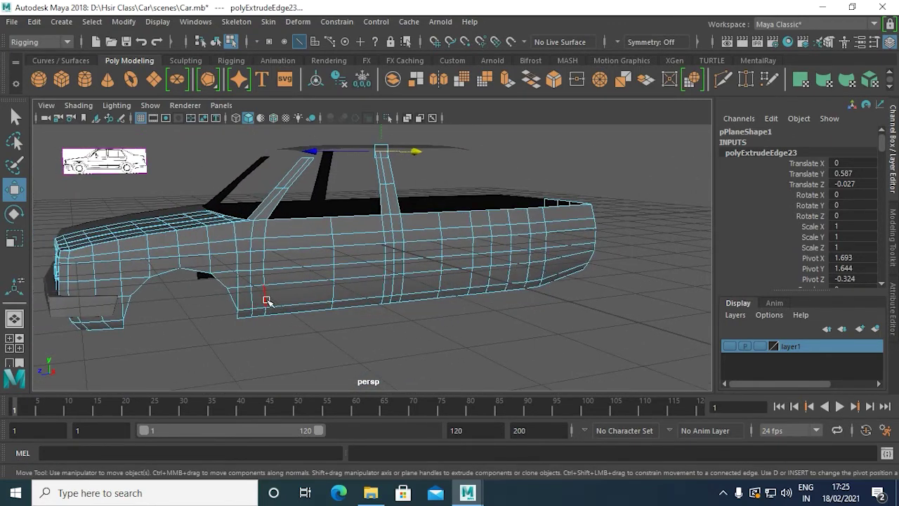
pyautogui.moveTo(576, 245)
pyautogui.keyDown('alt'); pyautogui.mouseDown()
pyautogui.moveTo(518, 295)
pyautogui.moveTo(176, 261)
pyautogui.mouseUp(); pyautogui.keyUp('alt')
pyautogui.moveTo(275, 287)
pyautogui.keyDown('alt'); pyautogui.mouseDown()
pyautogui.moveTo(357, 299)
pyautogui.moveTo(300, 280)
pyautogui.mouseUp(); pyautogui.keyUp('alt')
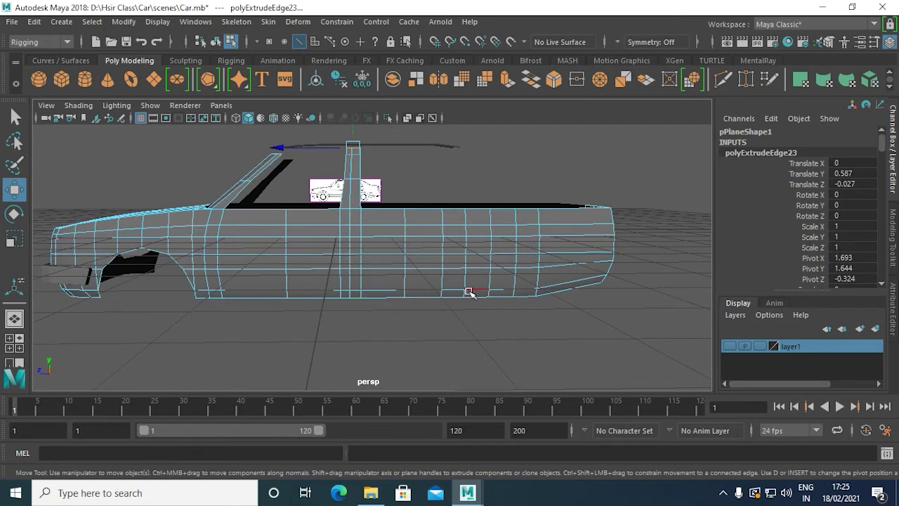
pyautogui.press('space')
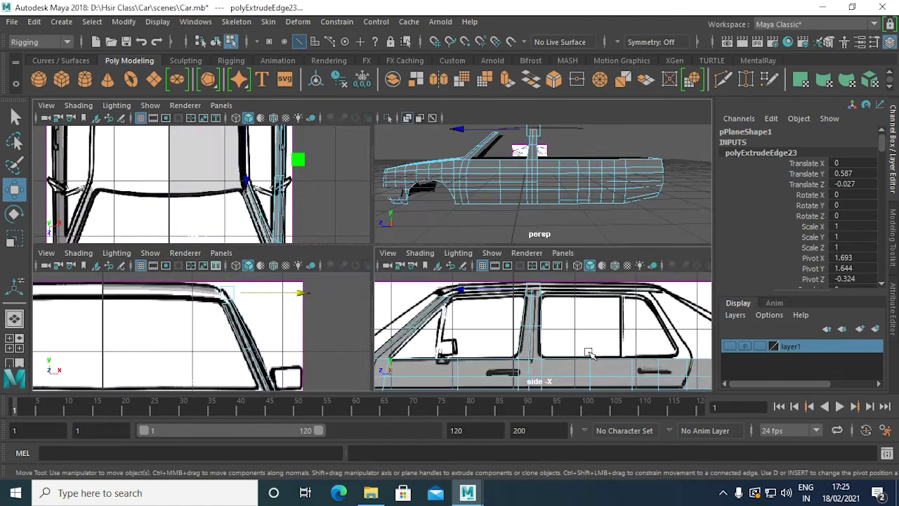
pyautogui.press('space')
pyautogui.scroll(2, 498, 292)
pyautogui.scroll(4, 491, 301)
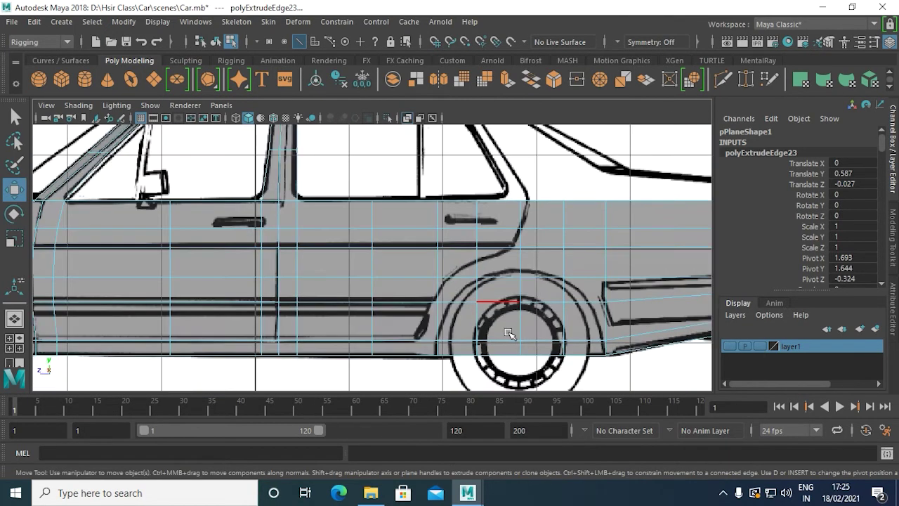
pyautogui.scroll(-1, 457, 257)
# Step: Multi-Cut the rear wheel-arch curve into the body with four points around the wheel
pyautogui.click(462, 264)
pyautogui.moveTo(462, 264)
pyautogui.mouseDown(button='right')
pyautogui.moveTo(483, 104)
pyautogui.moveTo(580, 81)
pyautogui.mouseUp(button='right')
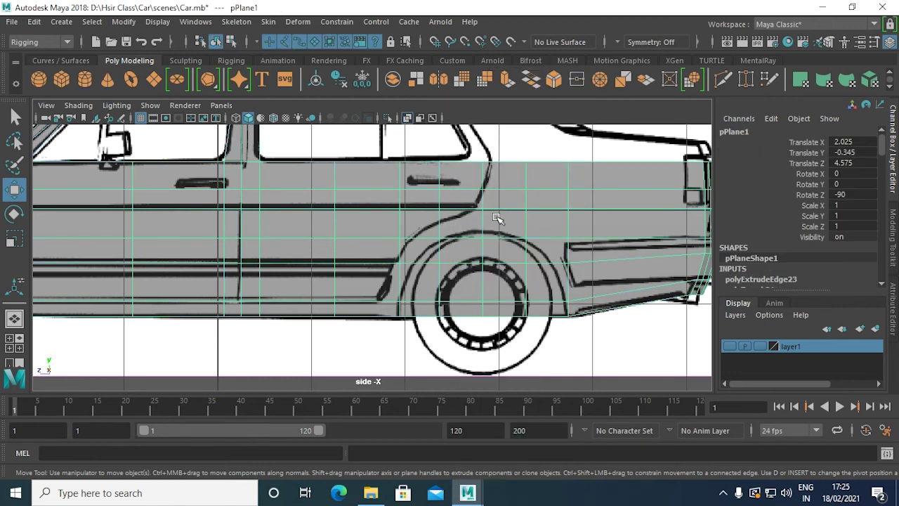
pyautogui.keyDown('shift'); pyautogui.moveTo(494, 231); pyautogui.dragTo(447, 170, button='right'); pyautogui.keyUp('shift')
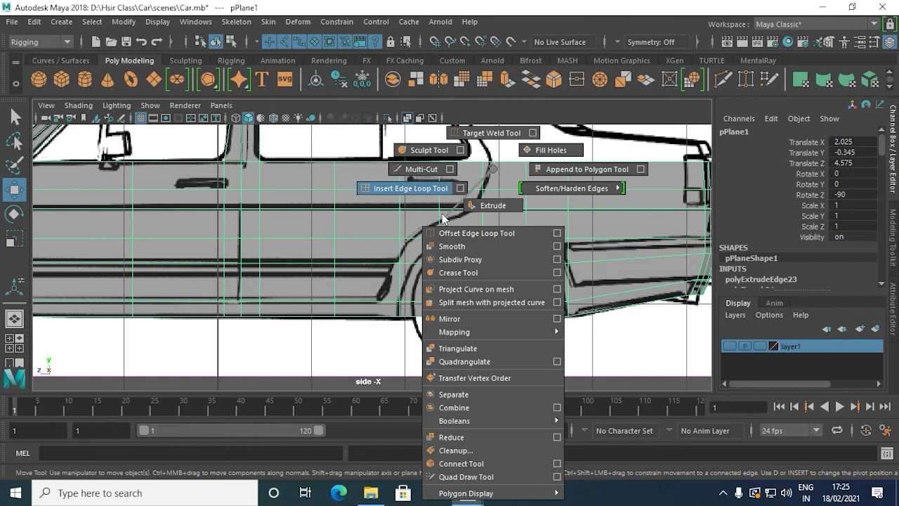
pyautogui.keyDown('alt'); pyautogui.moveTo(404, 250); pyautogui.dragTo(419, 334, button='right'); pyautogui.keyUp('alt')
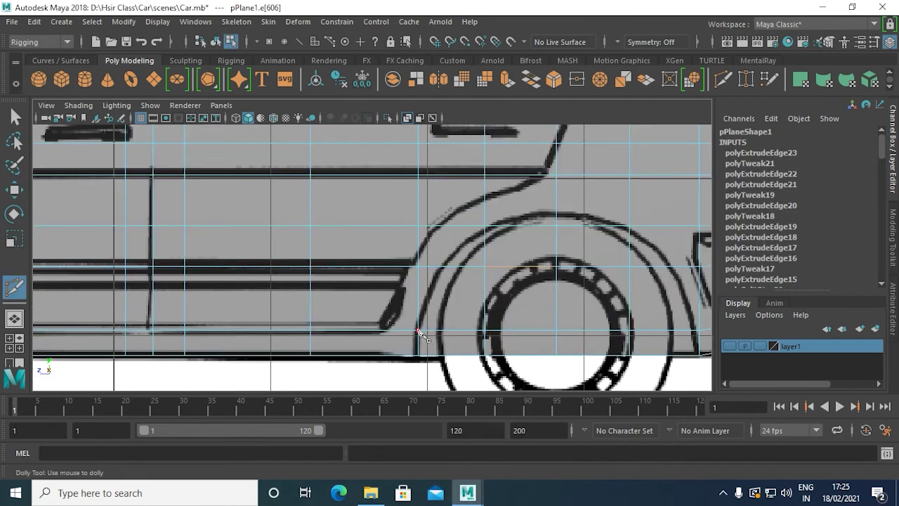
pyautogui.click(417, 330)
pyautogui.click(440, 267)
pyautogui.click(519, 234)
pyautogui.click(561, 224)
pyautogui.keyDown('alt'); pyautogui.moveTo(587, 282); pyautogui.dragTo(475, 264, button='middle'); pyautogui.keyUp('alt')
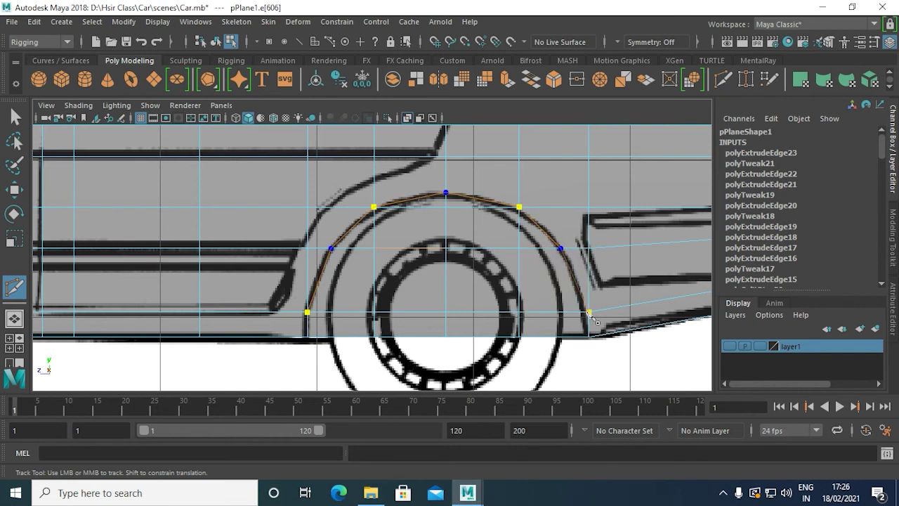
pyautogui.press('Return')
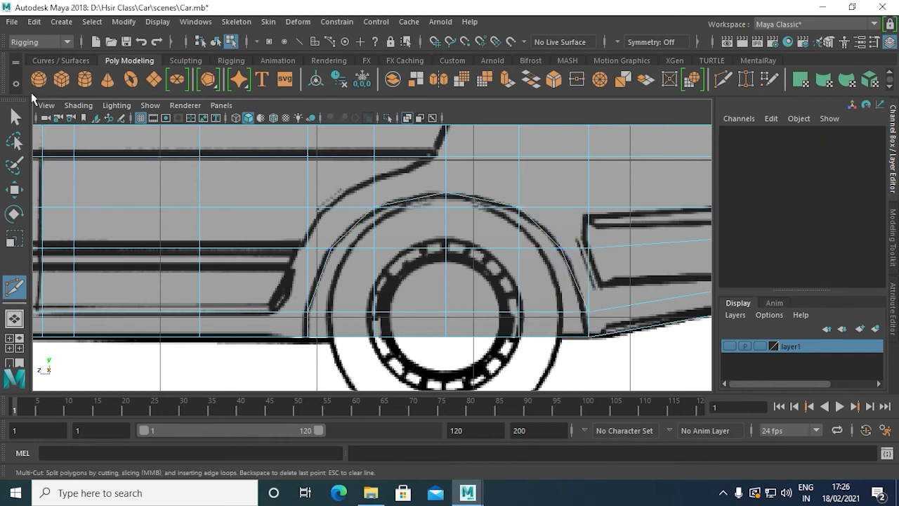
# Step: Select the faces inside the rear wheel arch and delete them
pyautogui.click(15, 118)
pyautogui.moveTo(381, 251); pyautogui.dragTo(380, 134, button='right')
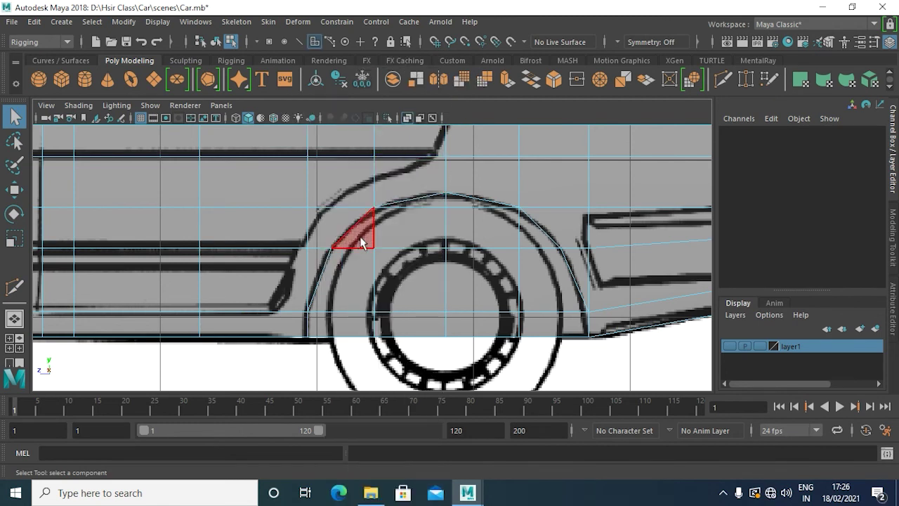
pyautogui.moveTo(414, 290); pyautogui.dragTo(531, 395)
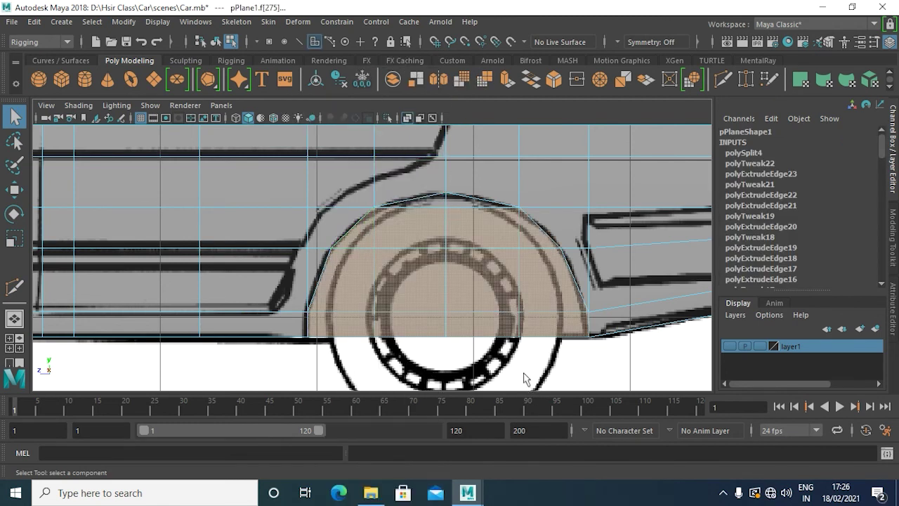
pyautogui.press('Delete')
# Step: Select the whole pPlane1 body in Object Mode and preview it smoothed in the perspective view
pyautogui.click(418, 204)
pyautogui.click(478, 259)
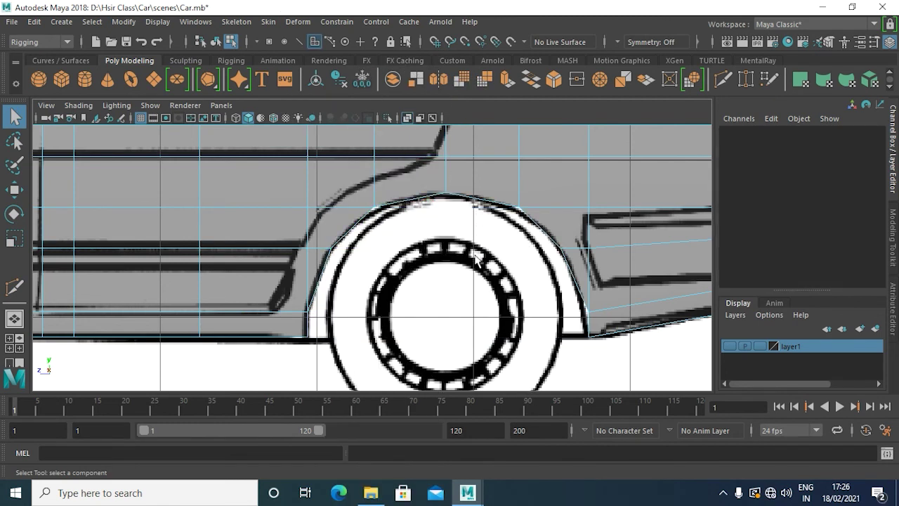
pyautogui.moveTo(435, 100)
pyautogui.mouseDown(button='right')
pyautogui.moveTo(476, 137)
pyautogui.moveTo(495, 80)
pyautogui.mouseUp(button='right')
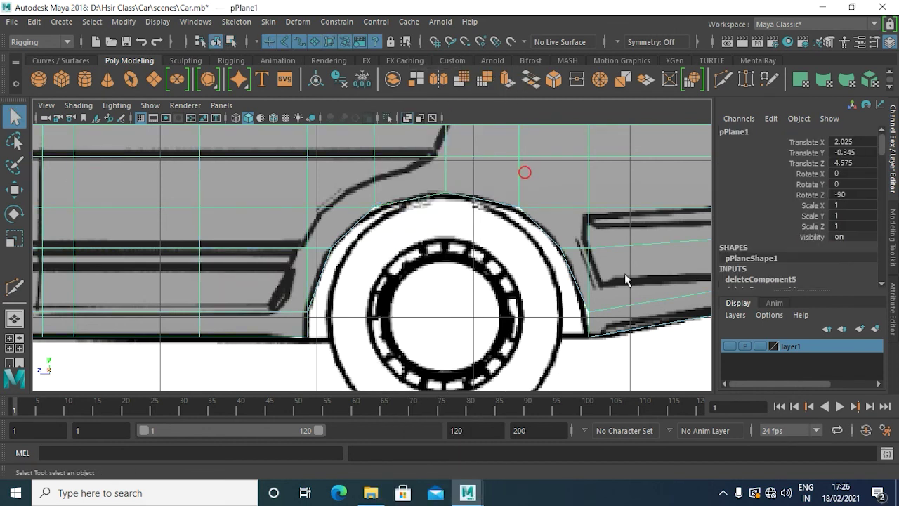
pyautogui.press('3')
pyautogui.press('space')
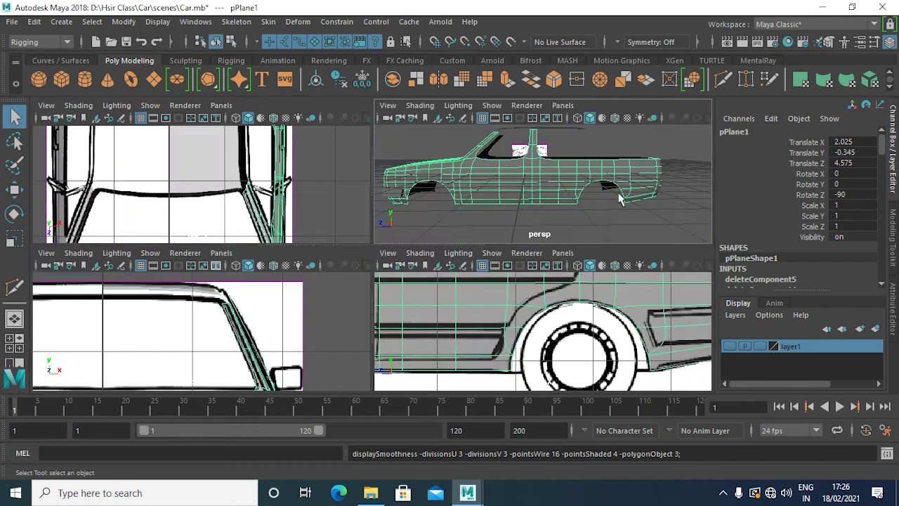
pyautogui.press('space')
pyautogui.click(519, 361)
pyautogui.moveTo(519, 361)
pyautogui.keyDown('alt'); pyautogui.mouseDown()
pyautogui.moveTo(447, 337)
pyautogui.moveTo(511, 344)
pyautogui.moveTo(429, 363)
pyautogui.moveTo(480, 358)
pyautogui.moveTo(261, 365)
pyautogui.moveTo(414, 355)
pyautogui.moveTo(415, 345)
pyautogui.mouseUp(); pyautogui.keyUp('alt')
pyautogui.keyDown('alt'); pyautogui.moveTo(395, 218); pyautogui.dragTo(431, 244); pyautogui.keyUp('alt')
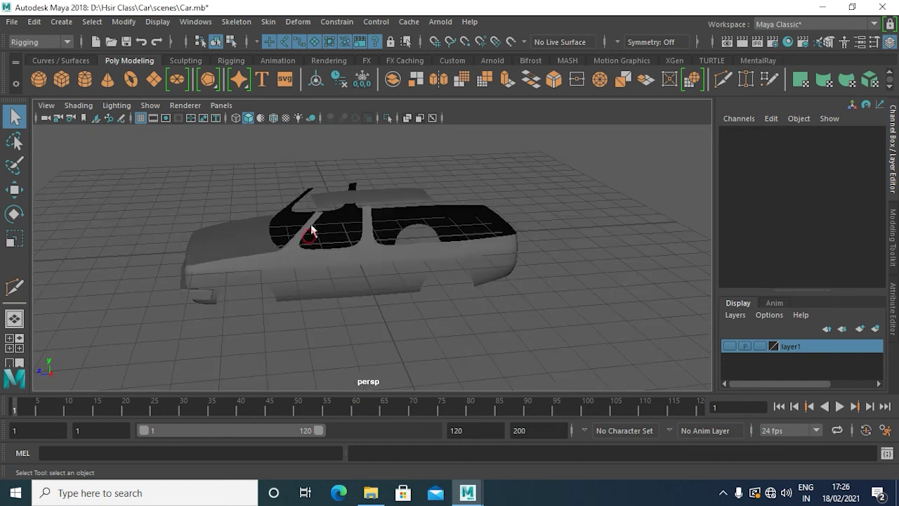
pyautogui.moveTo(397, 231)
pyautogui.keyDown('alt'); pyautogui.mouseDown()
pyautogui.moveTo(466, 262)
pyautogui.moveTo(403, 208)
pyautogui.mouseUp(); pyautogui.keyUp('alt')
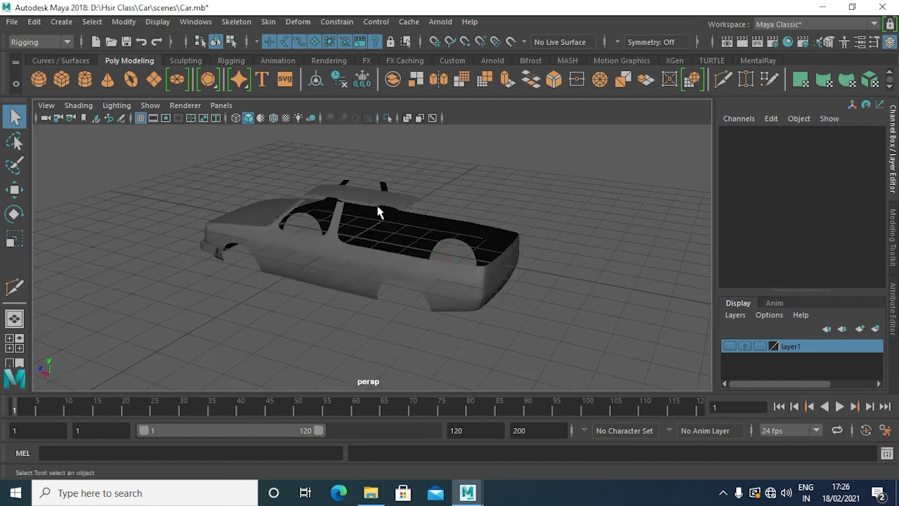
pyautogui.moveTo(409, 255)
pyautogui.keyDown('alt'); pyautogui.mouseDown()
pyautogui.moveTo(550, 245)
pyautogui.moveTo(507, 247)
pyautogui.mouseUp(); pyautogui.keyUp('alt')
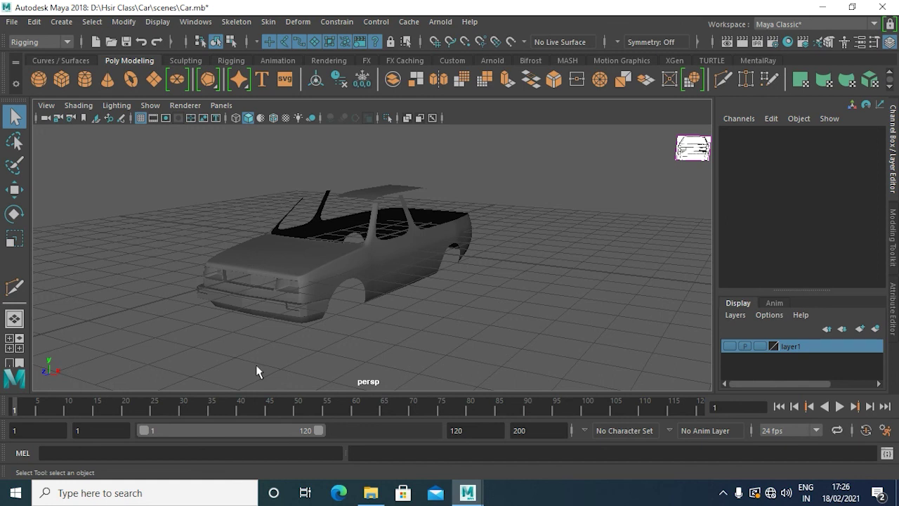
pyautogui.moveTo(351, 341)
pyautogui.keyDown('alt'); pyautogui.mouseDown()
pyautogui.moveTo(382, 351)
pyautogui.moveTo(417, 341)
pyautogui.moveTo(391, 345)
pyautogui.mouseUp(); pyautogui.keyUp('alt')
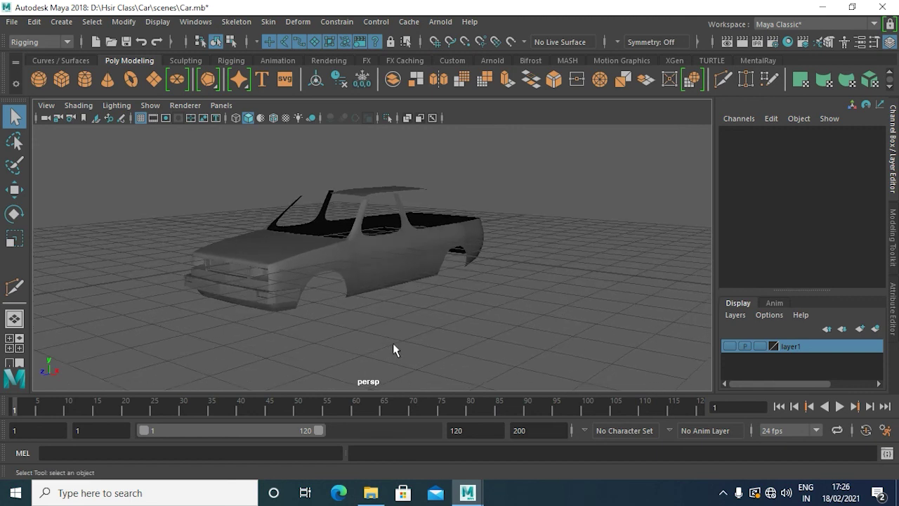
pyautogui.keyDown('alt'); pyautogui.moveTo(393, 344); pyautogui.dragTo(417, 345); pyautogui.keyUp('alt')
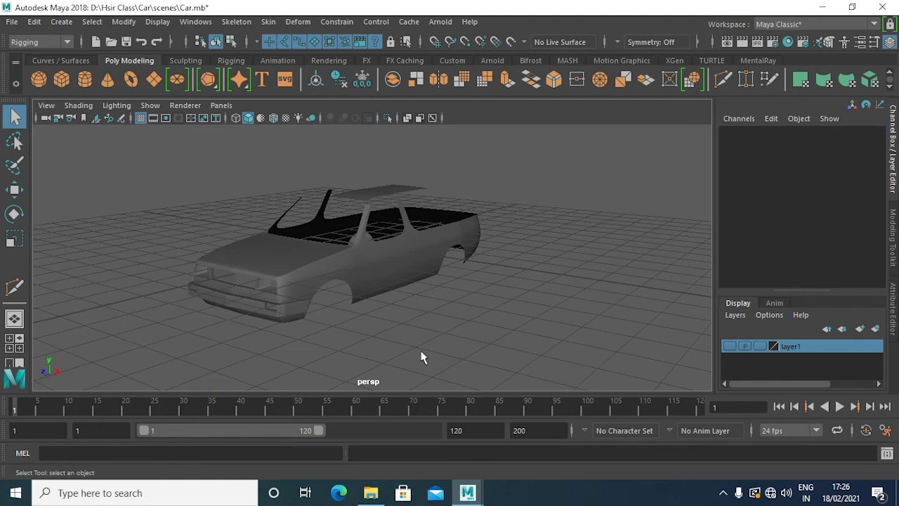